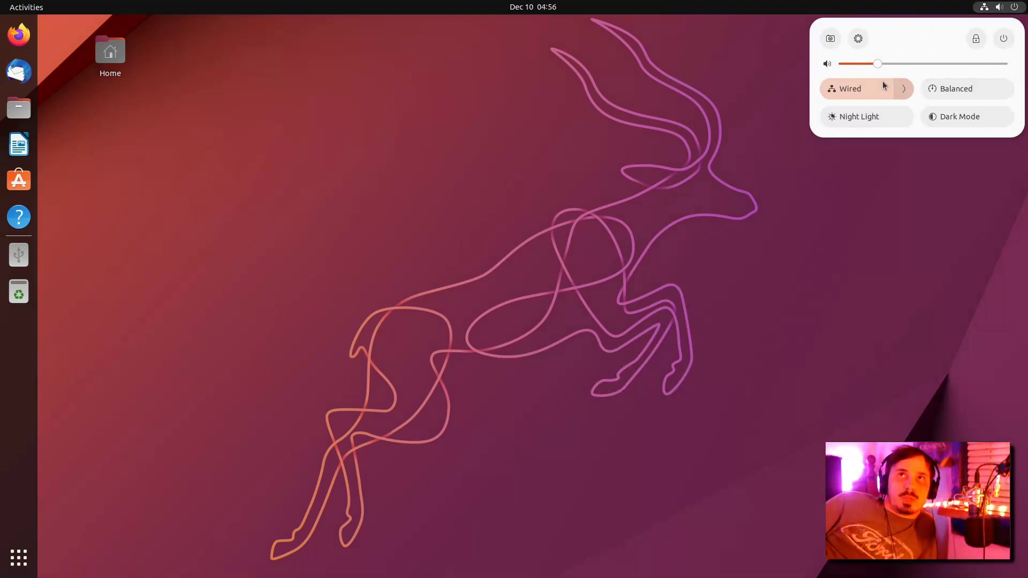
- Show the wired connection options, then toggle Night Light and the Power Saver mode on and off
left_click(904, 89)
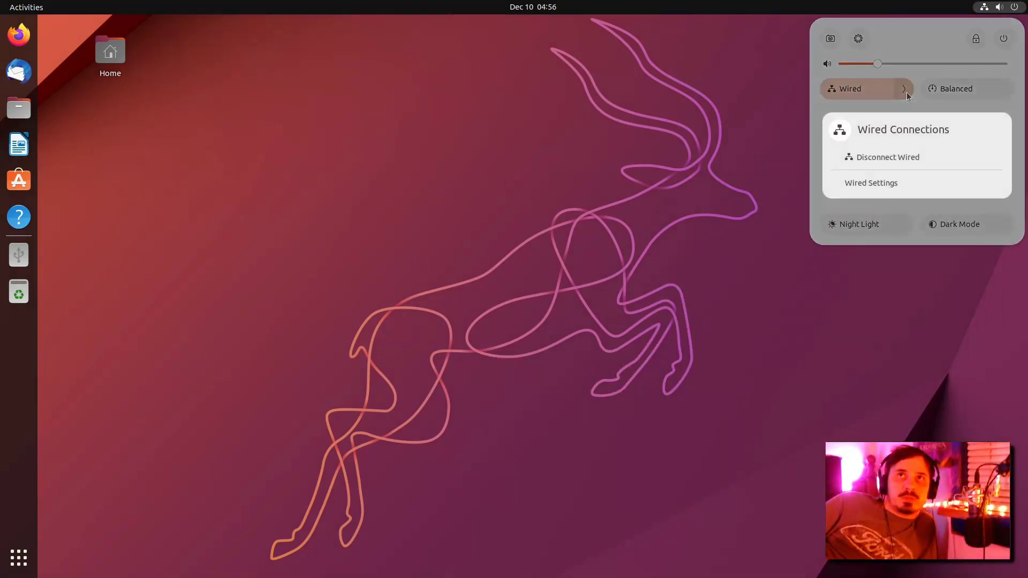
left_click(904, 90)
left_click(876, 116)
left_click(869, 119)
left_click(946, 91)
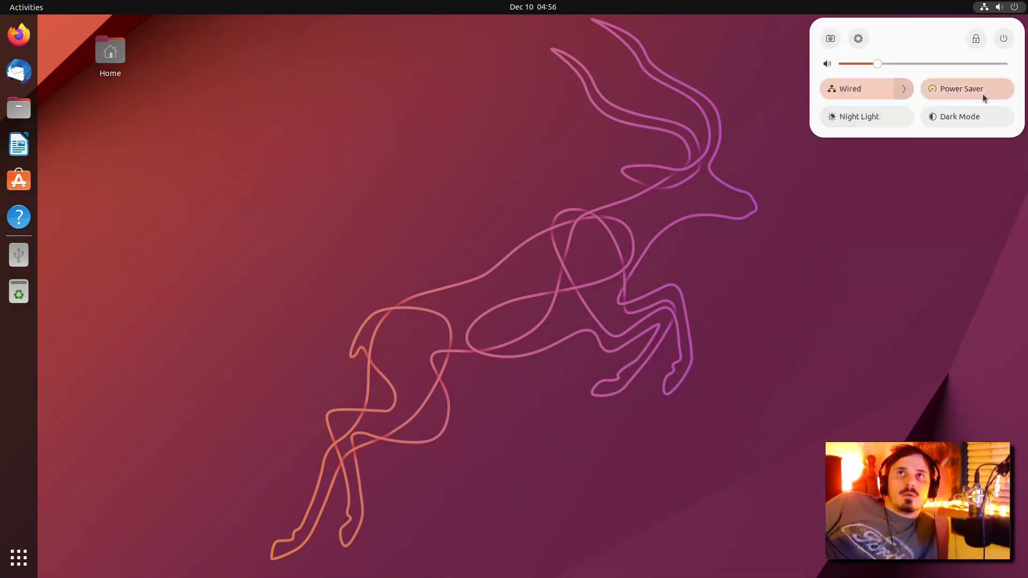
left_click(984, 98)
- Open the screenshot tool and draw a capture area spanning the lower part of the Home folder window and the desktop
left_click(830, 38)
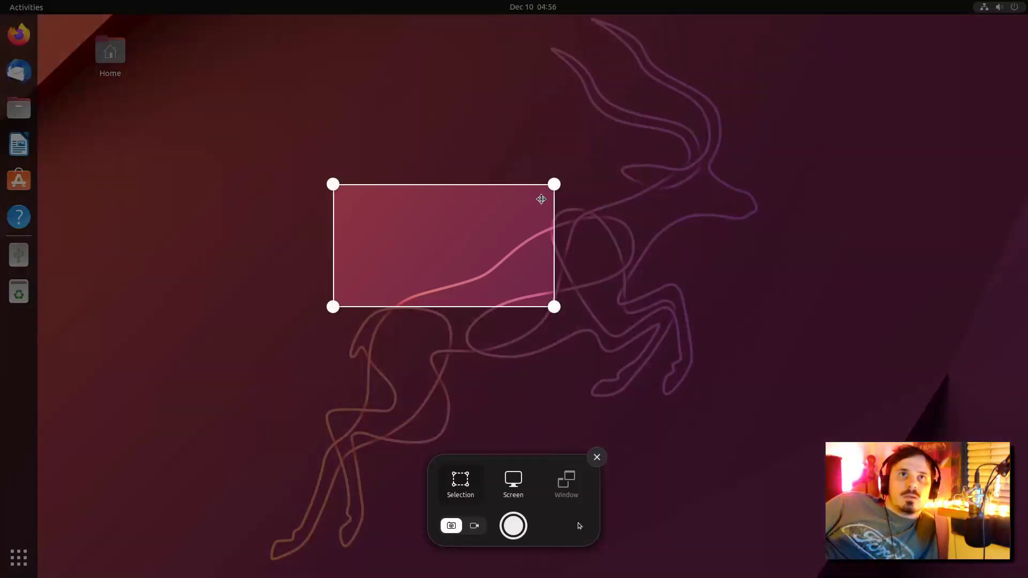
mouse_move(540, 198)
left_mouse_down()
mouse_move(716, 151)
mouse_move(382, 234)
mouse_move(539, 208)
left_mouse_up()
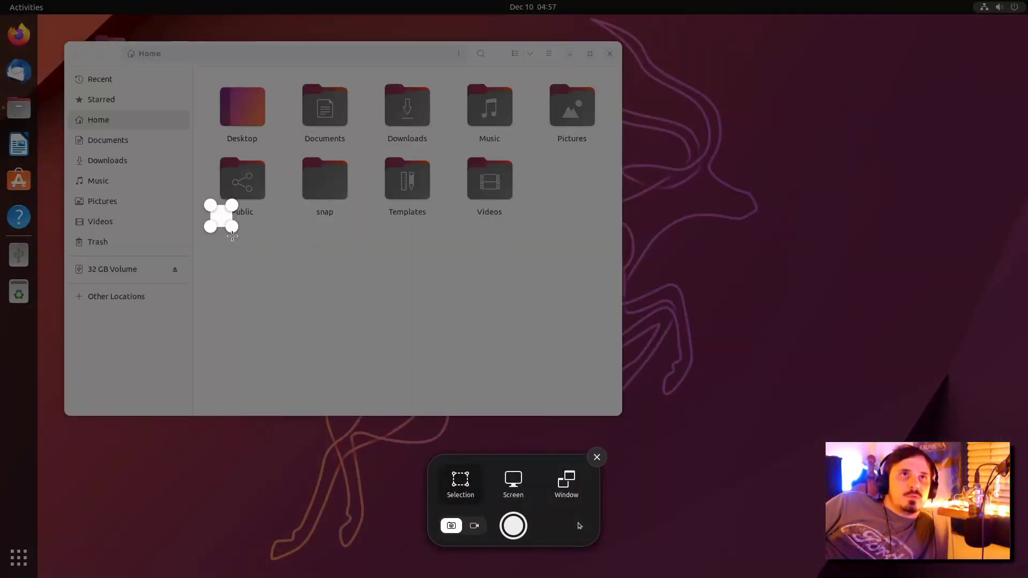
mouse_move(232, 236)
left_mouse_down()
mouse_move(773, 468)
mouse_move(766, 452)
left_mouse_up()
- Switch the capture mode to the whole screen, try window capture, and return to area selection
key("c")
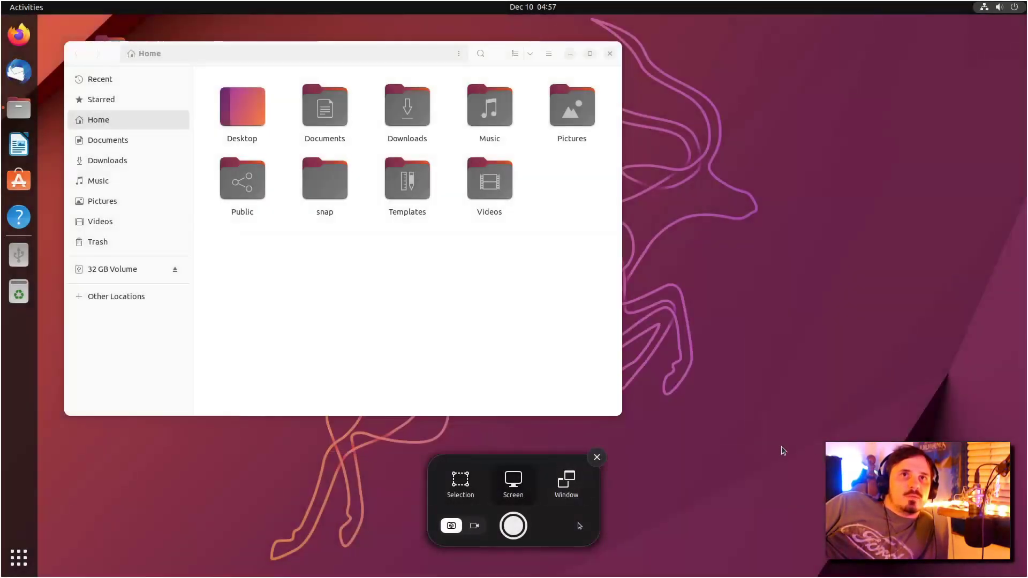
left_click(569, 471)
key("s")
- Switch the capture tool to screen recording, move and resize the capture area, and close the tool without recording
left_click(475, 526)
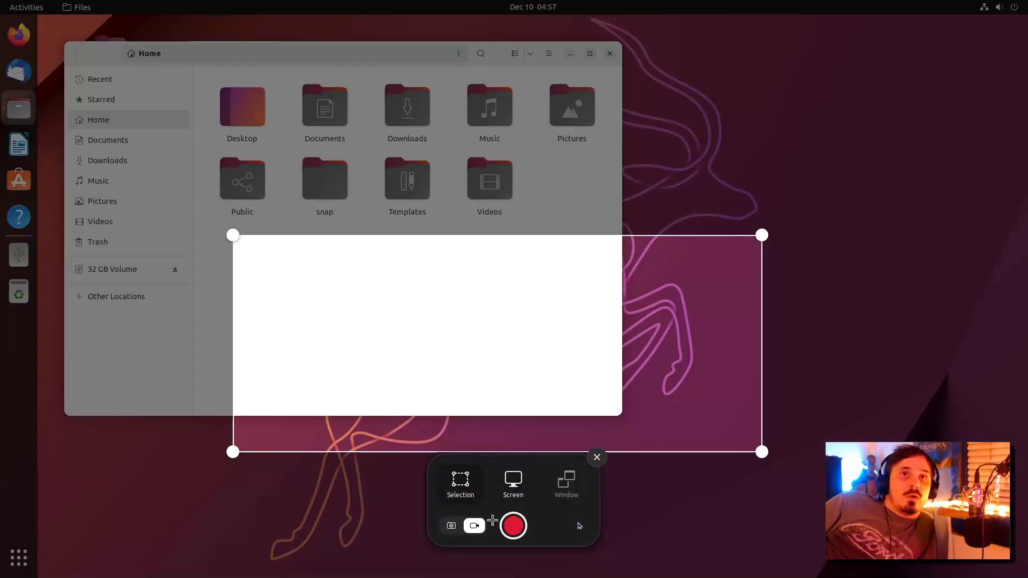
left_click_drag(487, 403, 479, 340)
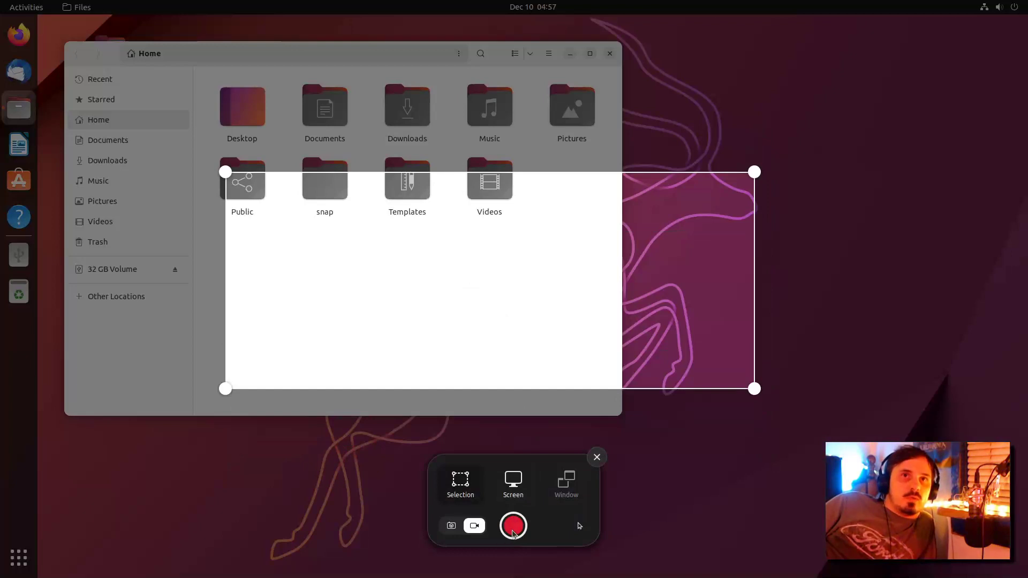
left_click_drag(225, 171, 252, 110)
key("Escape")
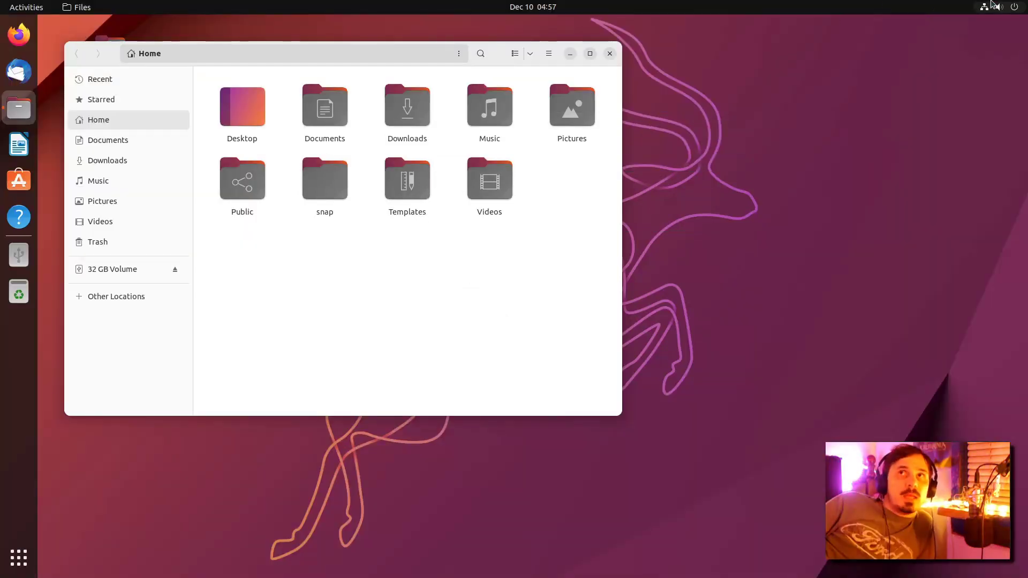
- Turn on Dark Mode and move the Home folder window closer to the middle of the desktop
left_click(992, 5)
left_click(921, 118)
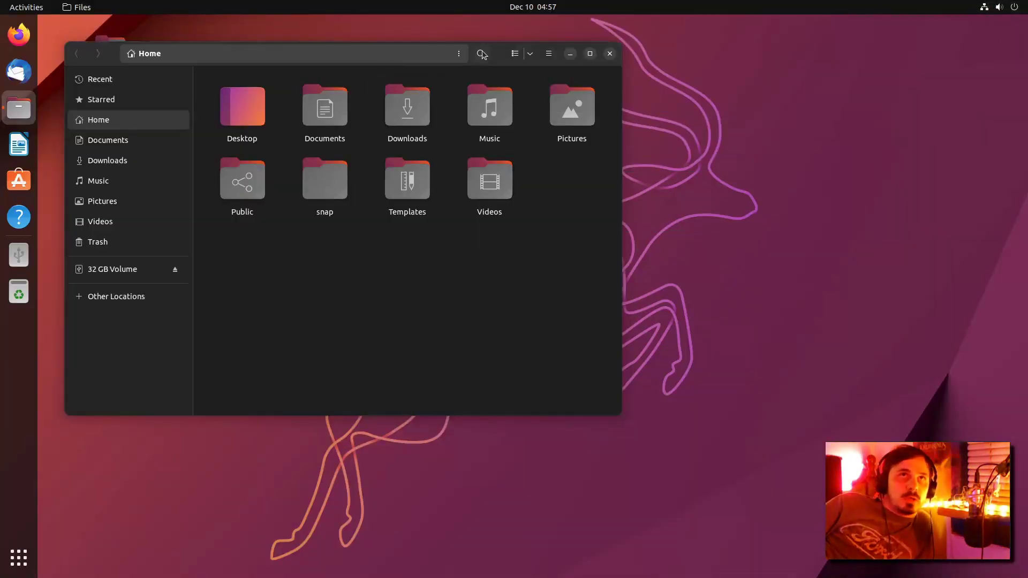
left_click_drag(397, 63, 485, 126)
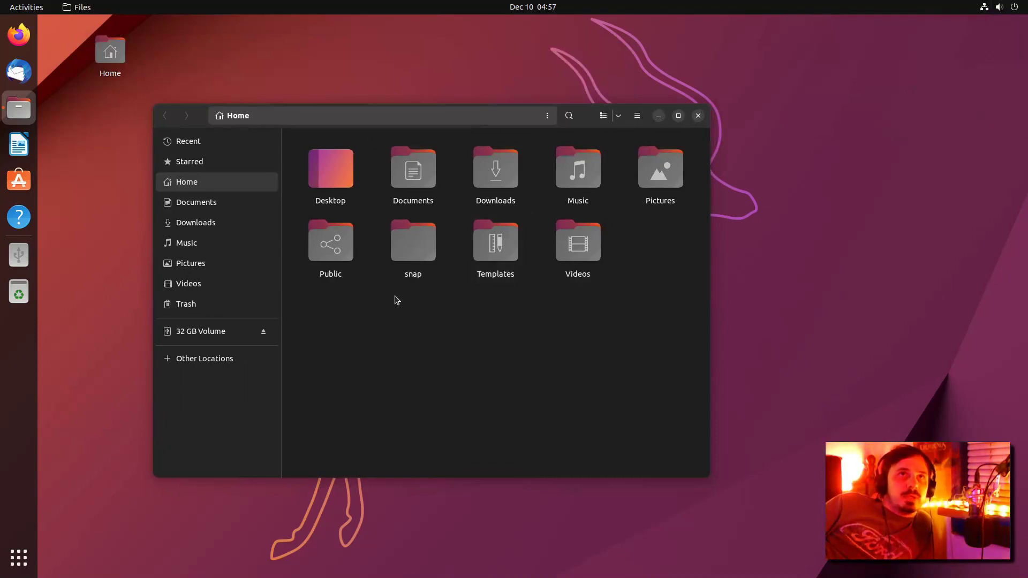
- Run "uname -ra" in a new terminal and highlight the kernel version in its output
key("ctrl+alt+t")
type("uname -ra")
key("Return")
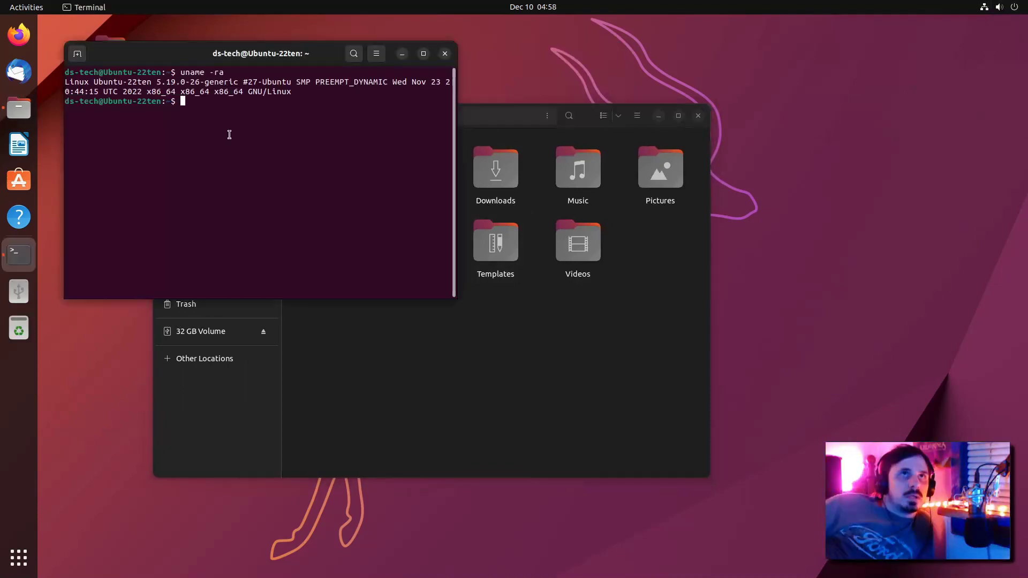
left_click_drag(156, 82, 200, 83)
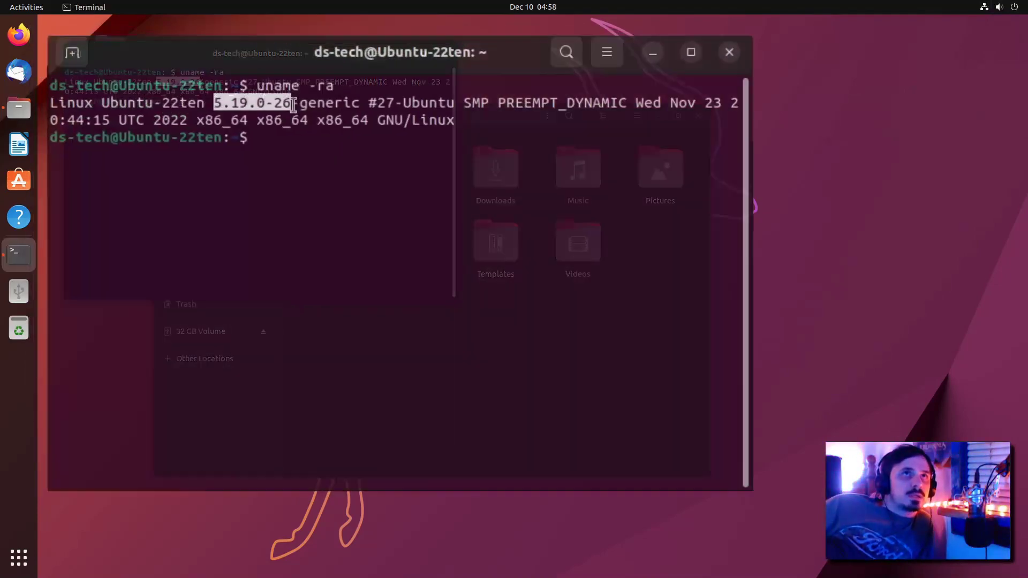
left_click(378, 151)
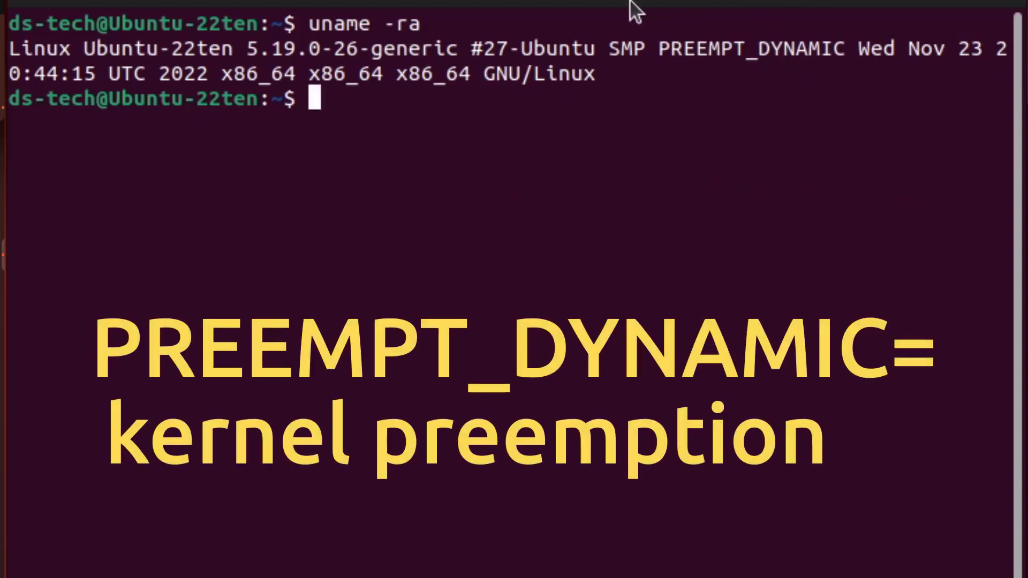
- Shift the terminal window slightly, launch Firefox and move its window so that part of the terminal is uncovered
left_click_drag(635, 2, 649, 31)
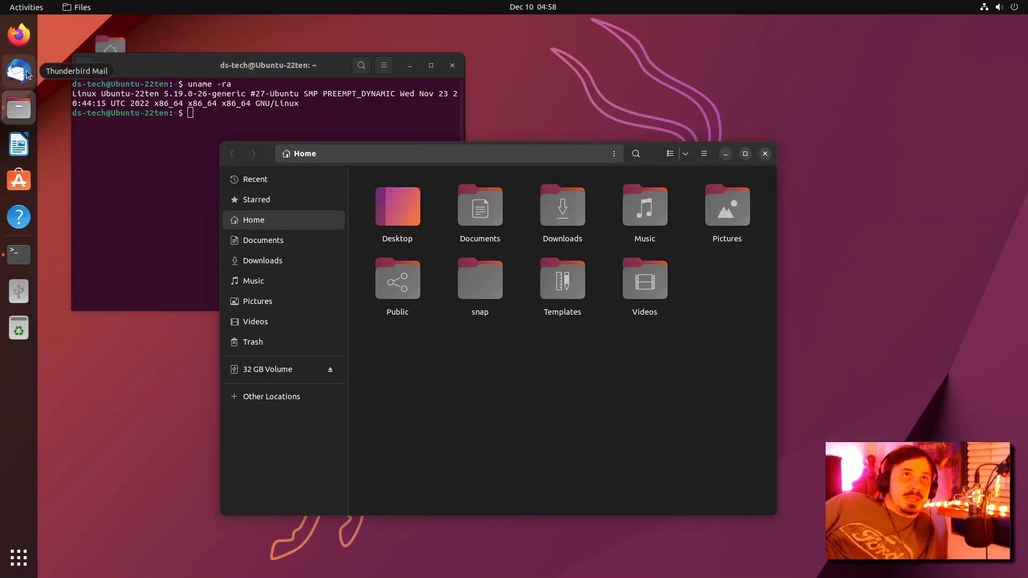
left_click(18, 35)
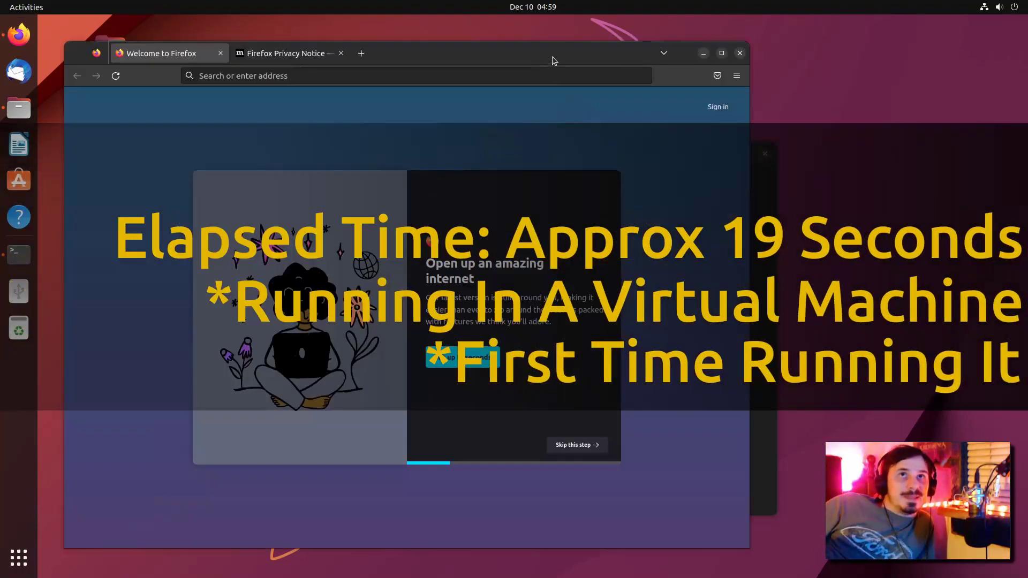
left_click_drag(553, 60, 641, 60)
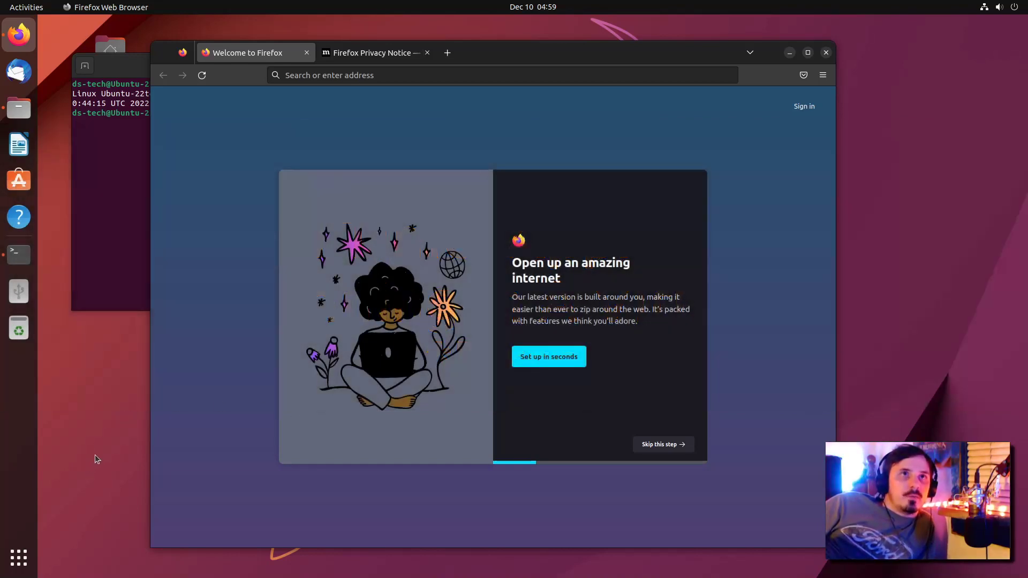
- Open and close the Activities overview twice to show all open windows
key("super")
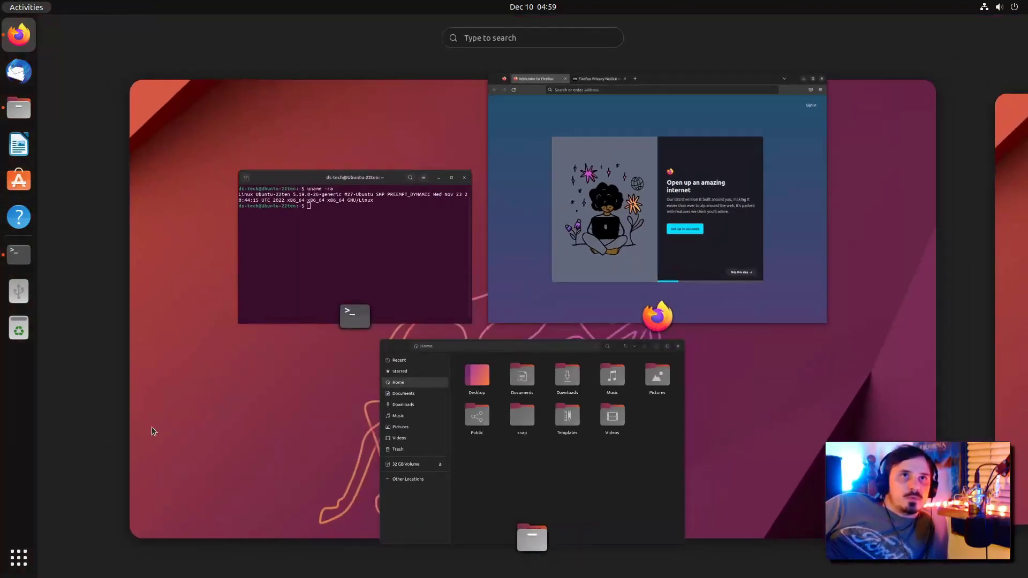
key("super")
key("super")
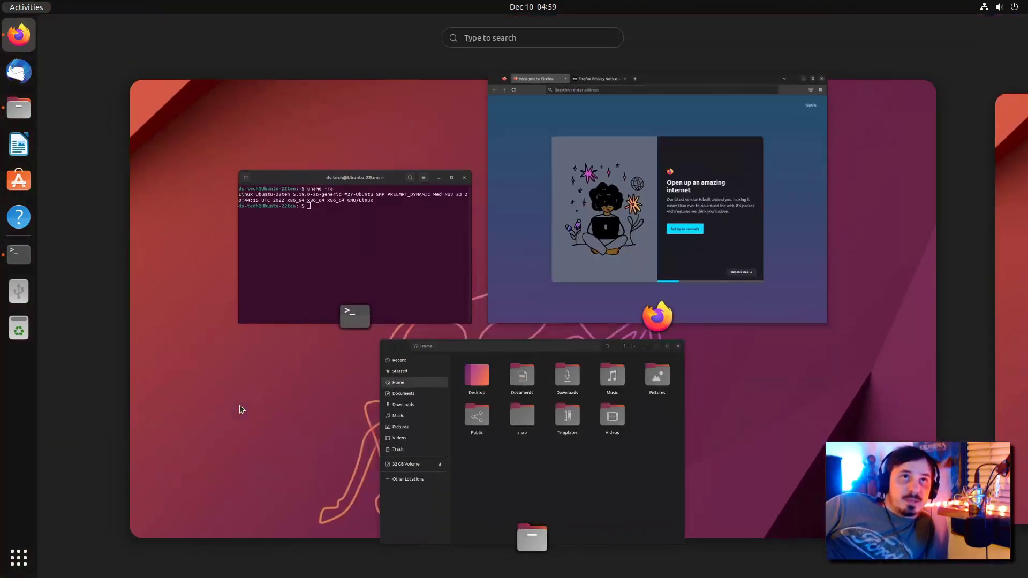
key("super")
- Open and close the application grid, look over the installed applications and return to the desktop
left_click(21, 554)
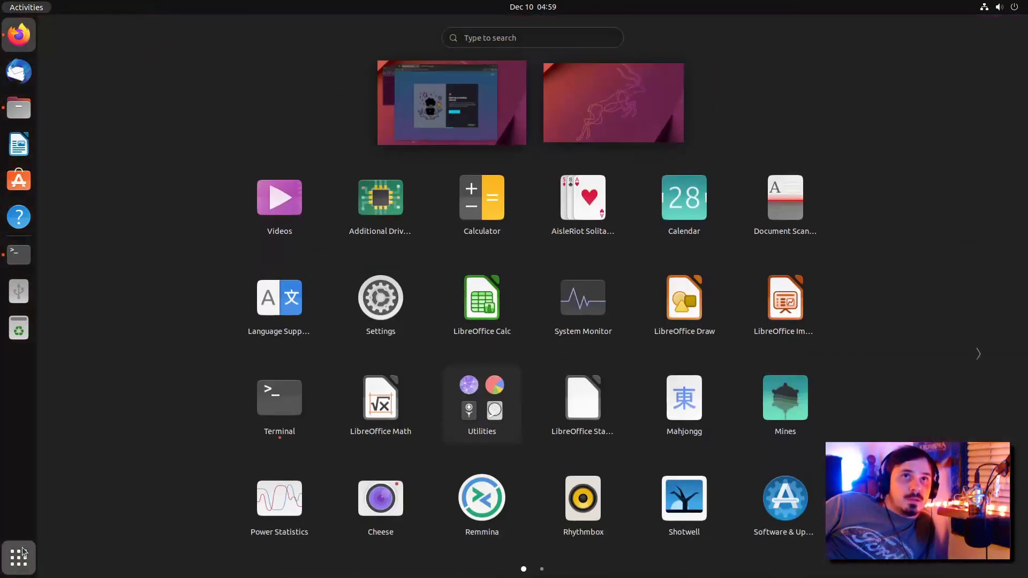
left_click(22, 553)
left_click(21, 553)
scroll(557, 443, "up", 1)
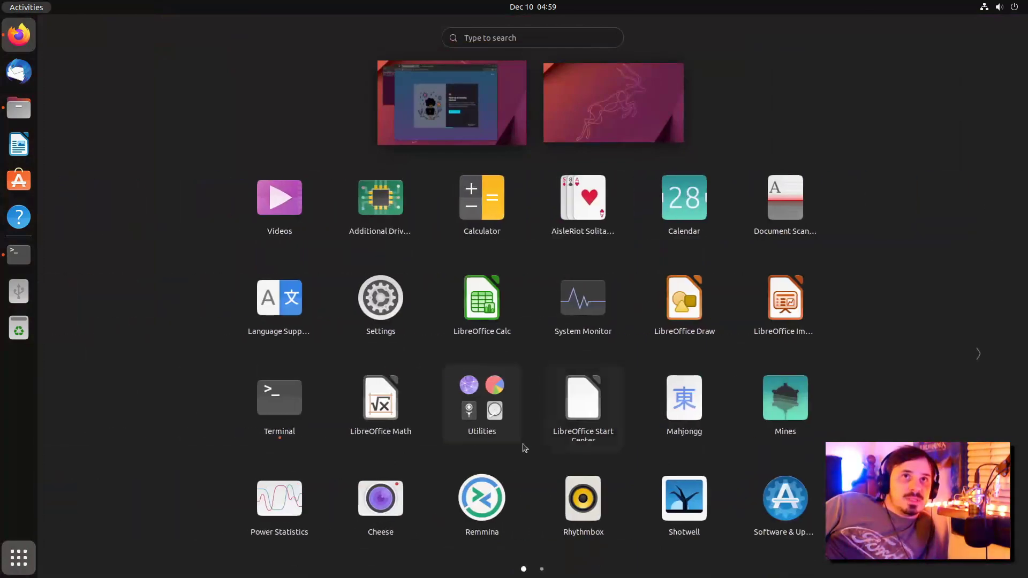
key("super")
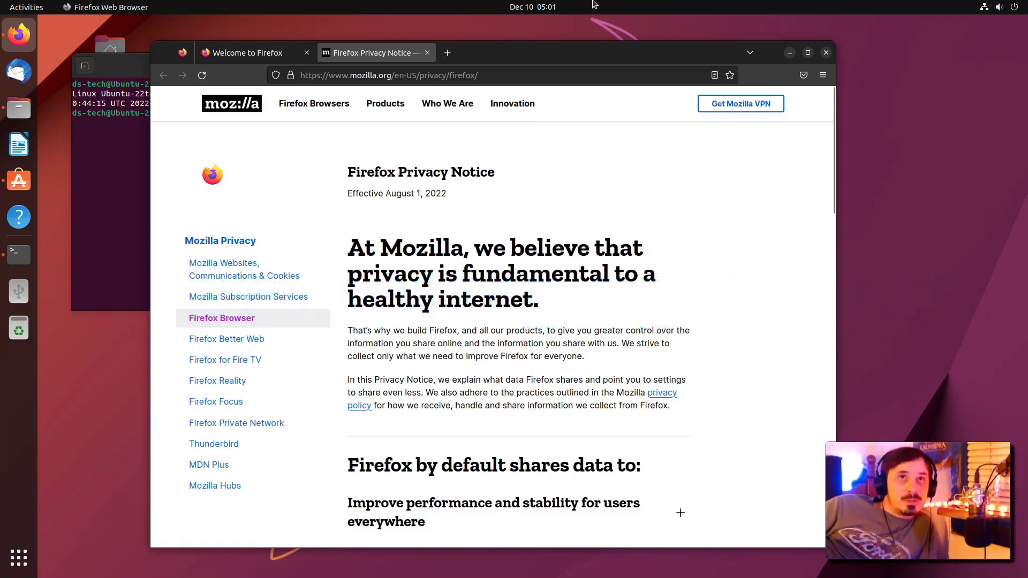
- Move the browser window slightly and skim the Firefox Privacy Notice page
key("ctrl+l")
left_click(499, 166)
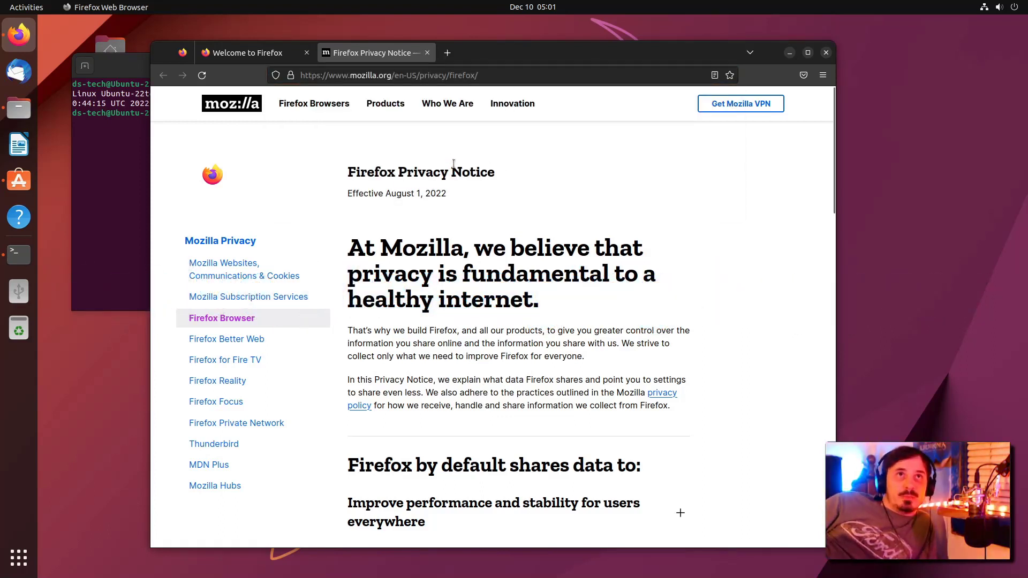
left_click_drag(518, 56, 540, 68)
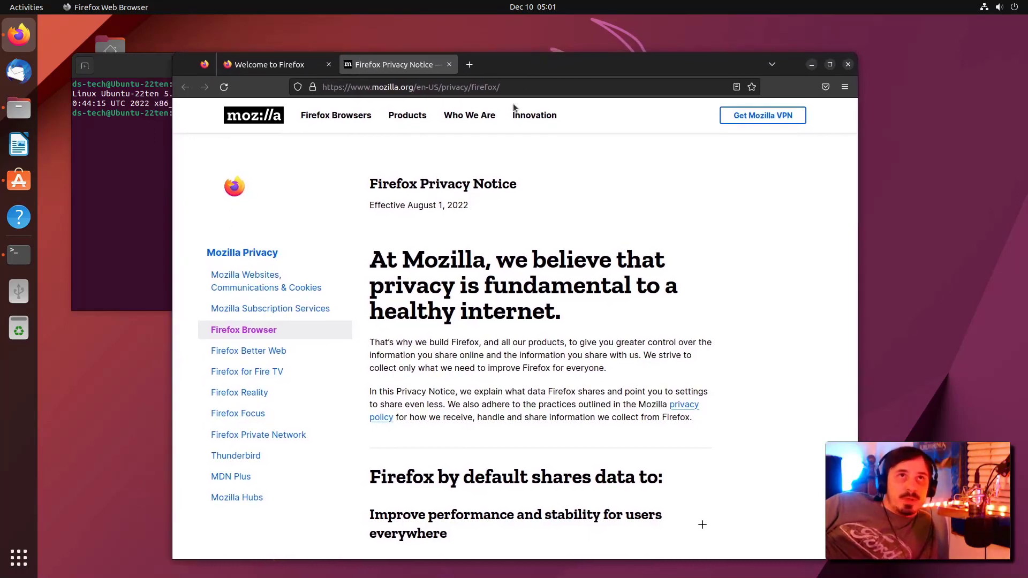
scroll(511, 222, "down", 2)
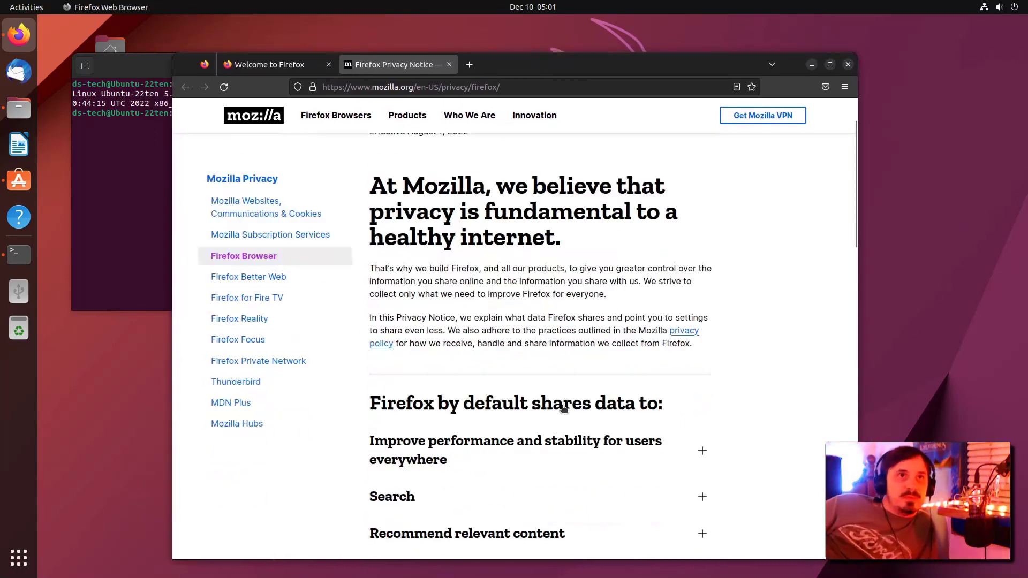
- Load extensions.gnome.org in a new browser tab
key("ctrl+t")
type("extensions.gnome.org")
key("Return")
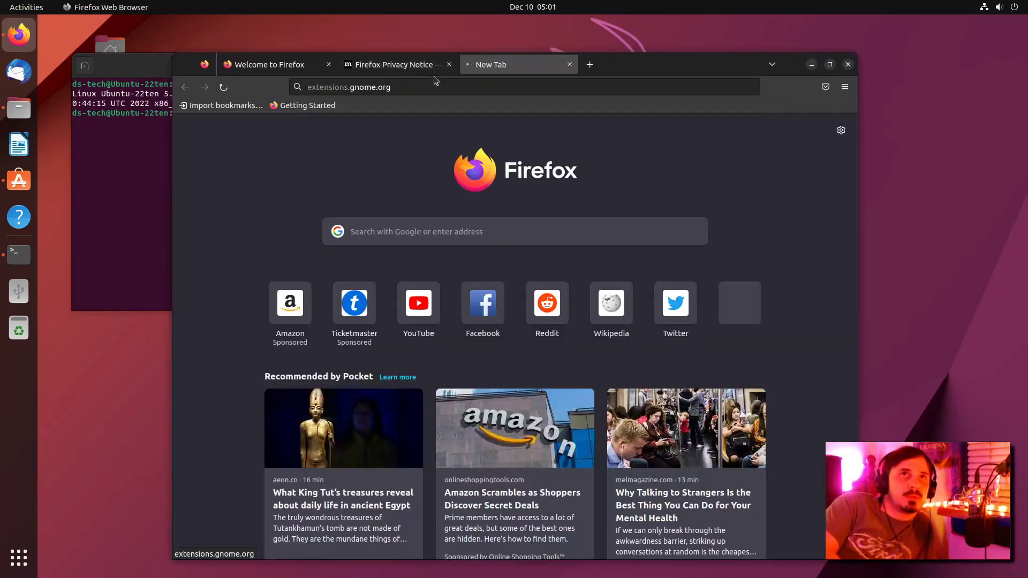
- Install the GNOME Shell integration browser extension from the GNOME Extensions page and dismiss the notification
left_click(318, 188)
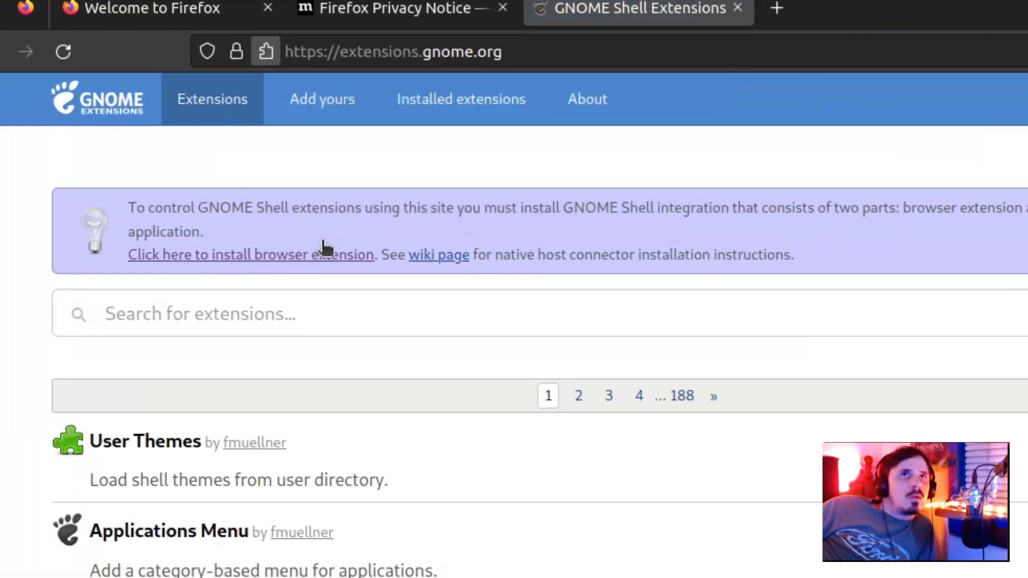
left_click(544, 218)
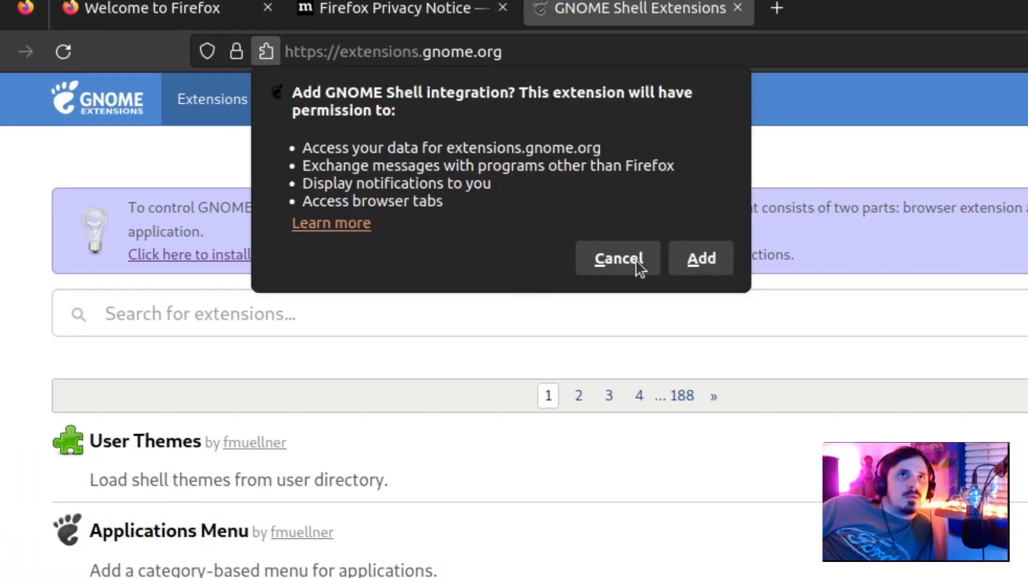
left_click(702, 262)
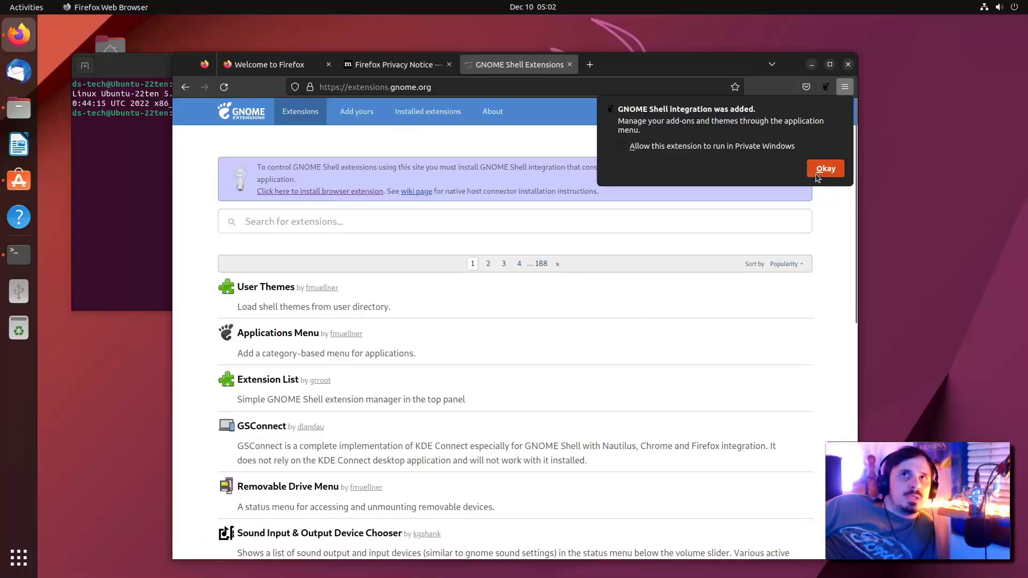
left_click(881, 210)
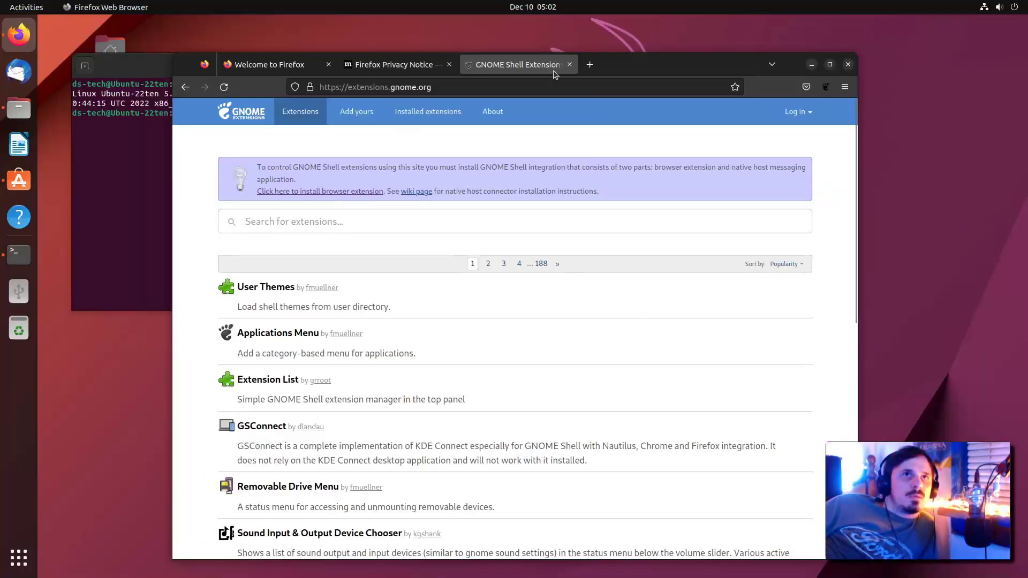
- Close the GNOME Extensions tab and the Firefox window, and relaunch Firefox
left_click(570, 64)
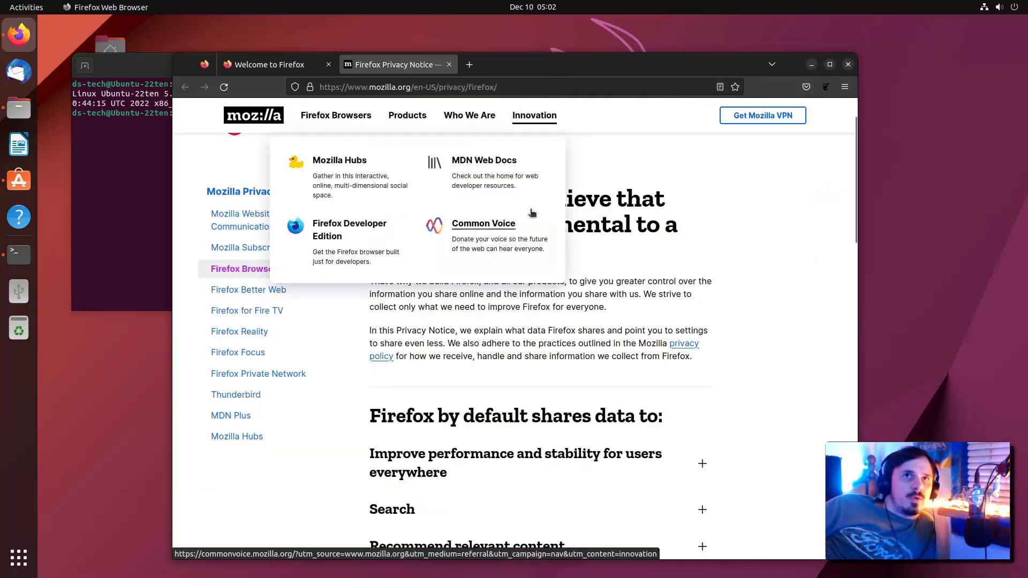
left_click(846, 65)
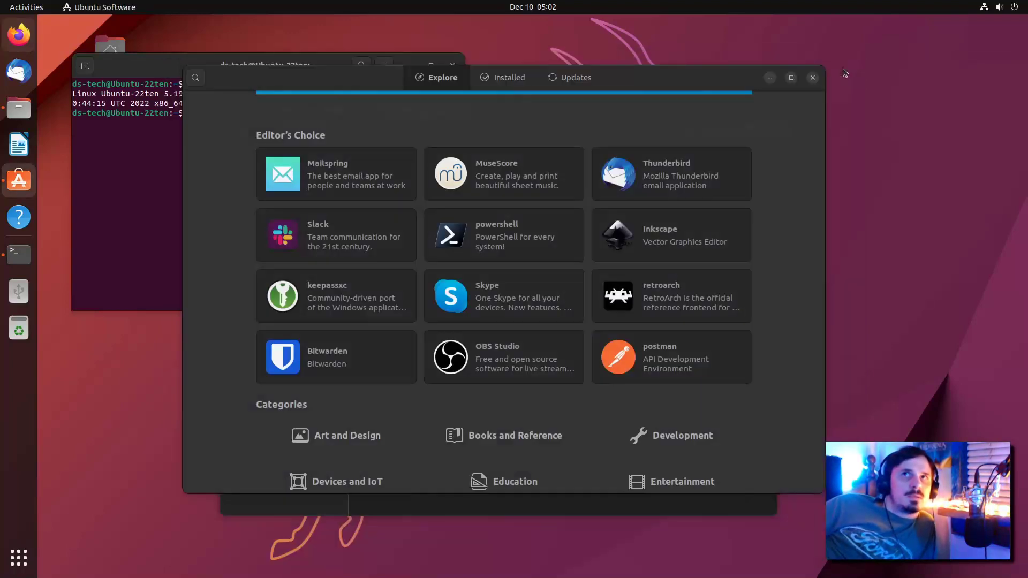
left_click(18, 35)
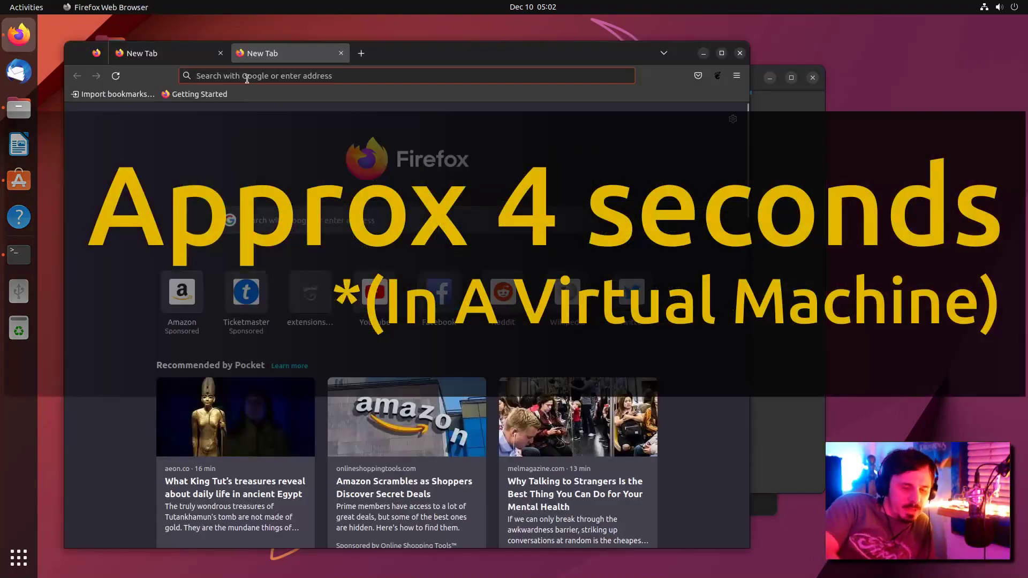
- Load extensions.gnome.org in the relaunched browser and highlight the message above the extension search field
type("extensions.gnome.org")
key("Return")
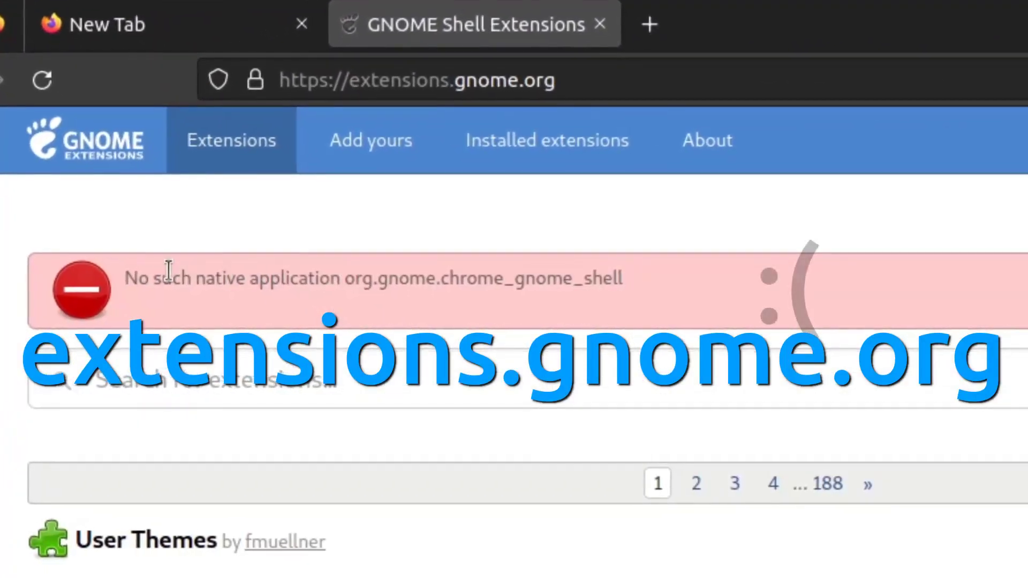
left_click_drag(169, 274, 499, 303)
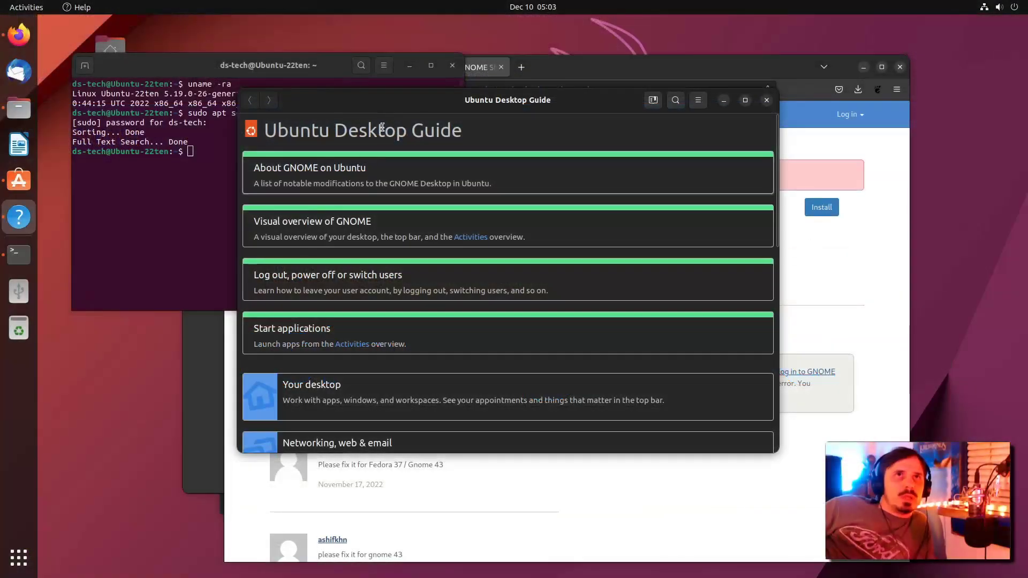
- Open the "About GNOME on Ubuntu" page of the Ubuntu Desktop Guide
left_click(315, 173)
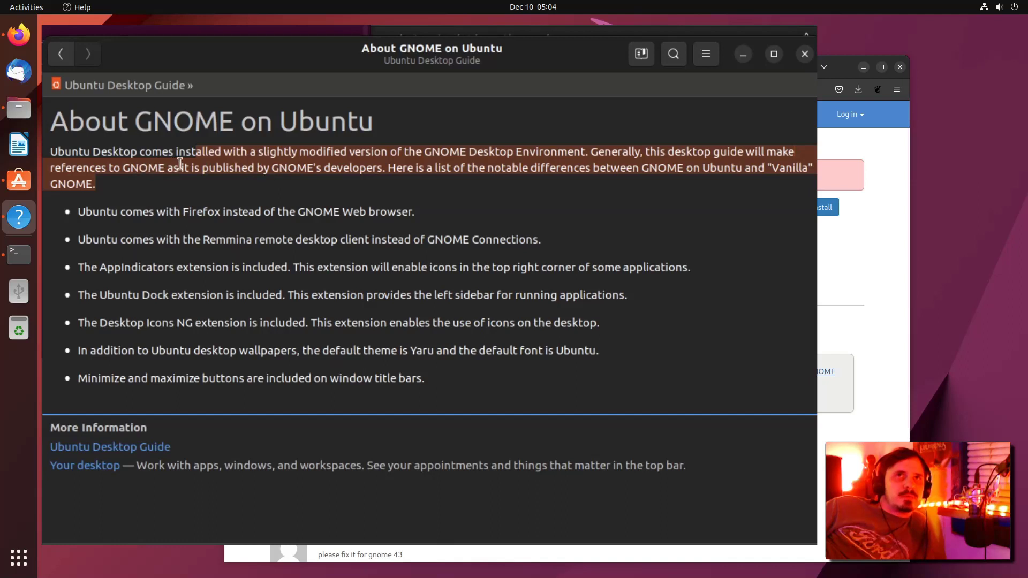
- Examine the list of differences between GNOME on Ubuntu and "Vanilla" GNOME, highlighting the Firefox, Remmina, AppIndicators, Ubuntu Dock and title bar button entries
left_click(576, 174)
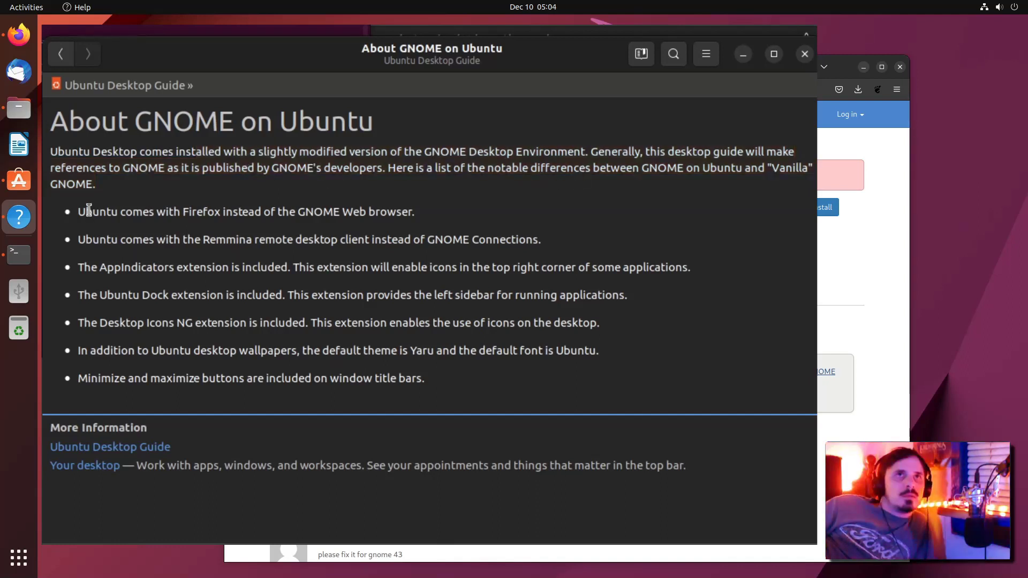
left_click_drag(92, 212, 457, 206)
left_click(438, 216)
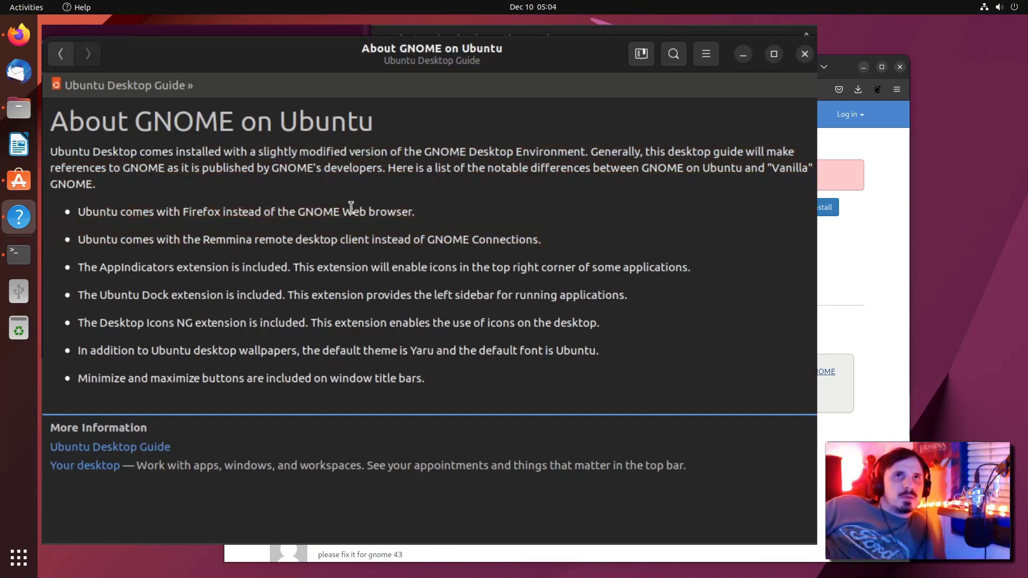
left_click_drag(75, 239, 541, 239)
left_click_drag(90, 267, 252, 272)
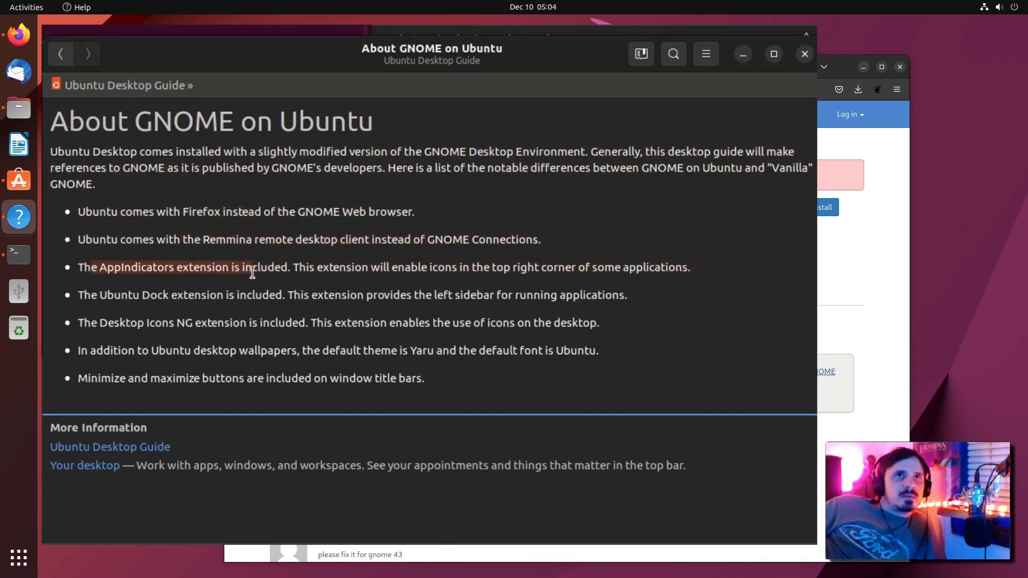
left_click(257, 269)
left_click_drag(74, 294, 350, 295)
left_click_drag(78, 378, 429, 373)
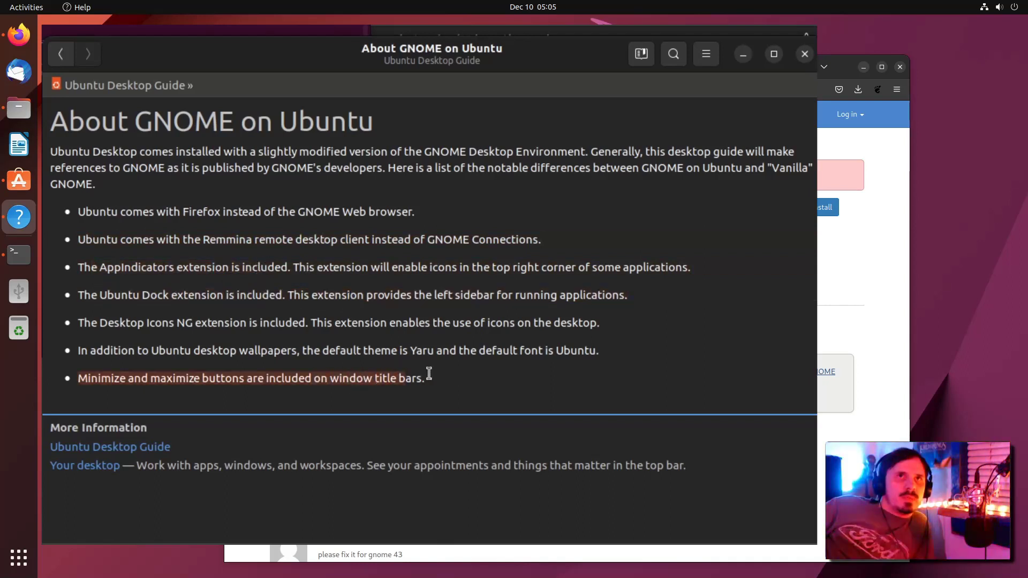
left_click(440, 374)
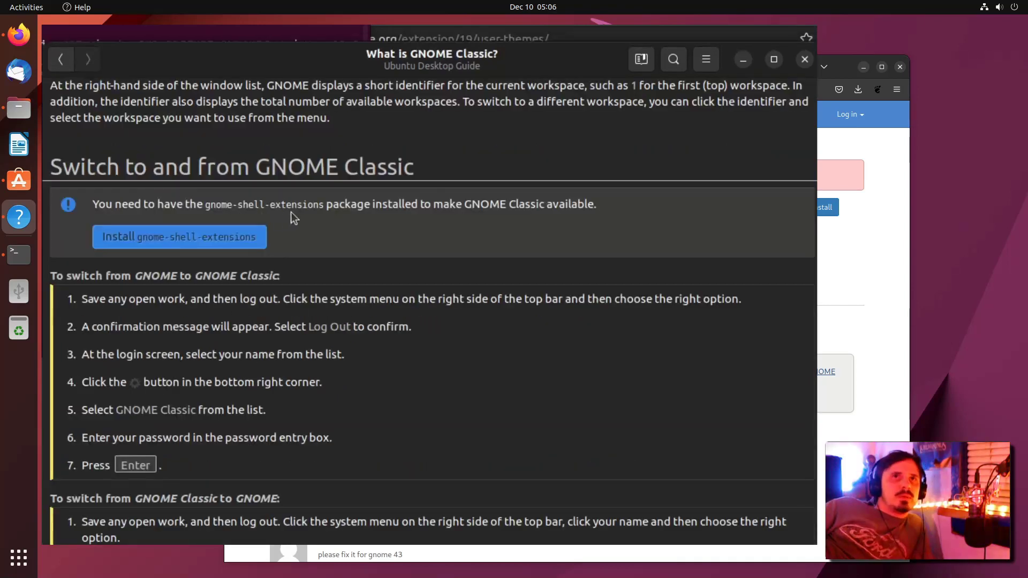
- Install the gnome-shell-extensions package from the GNOME Classic guide page, authenticating with the account password, and check its safety rating
double_click(374, 205)
left_click(468, 213)
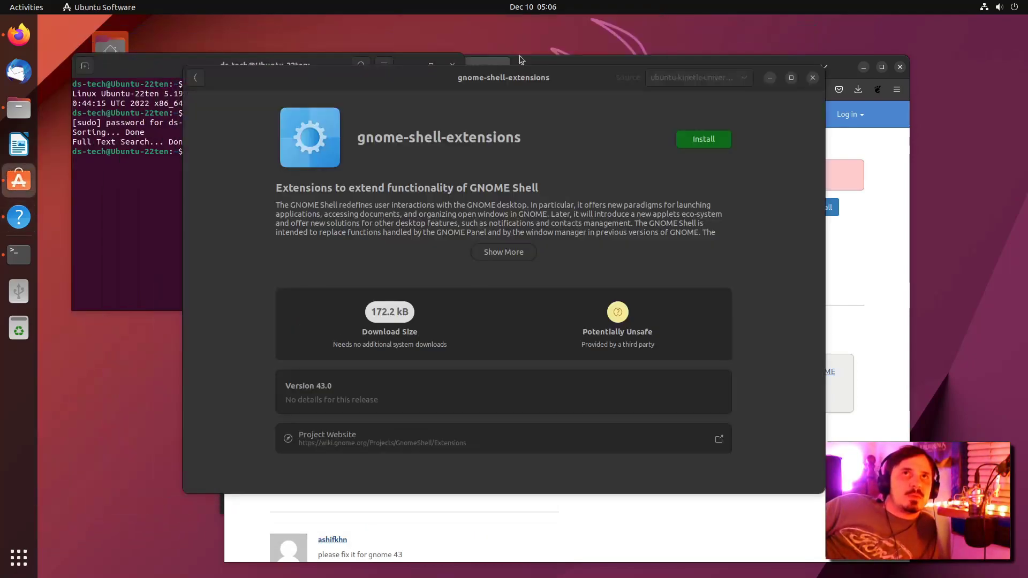
left_click(700, 138)
type("**********")
key("Return")
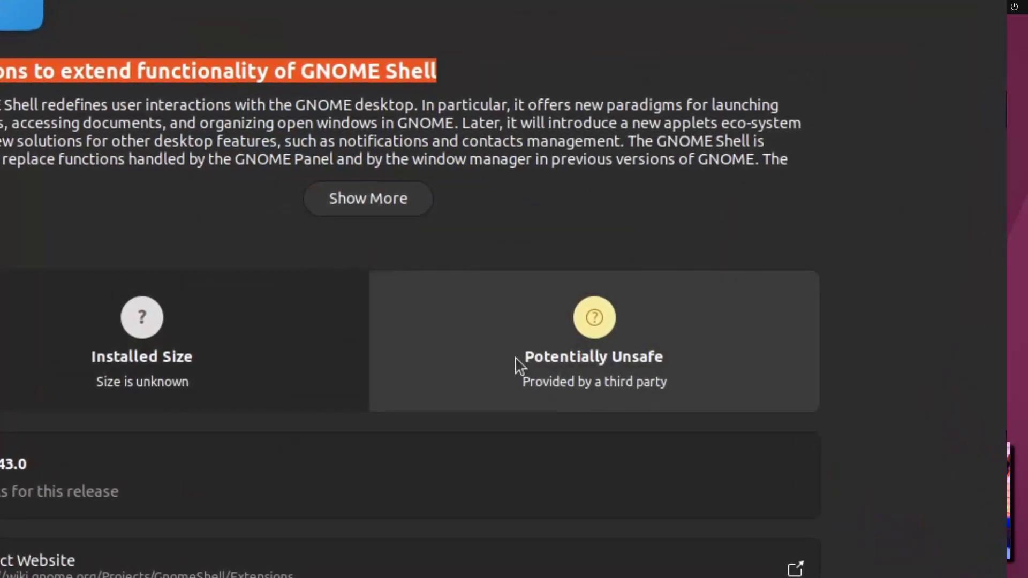
left_click(635, 356)
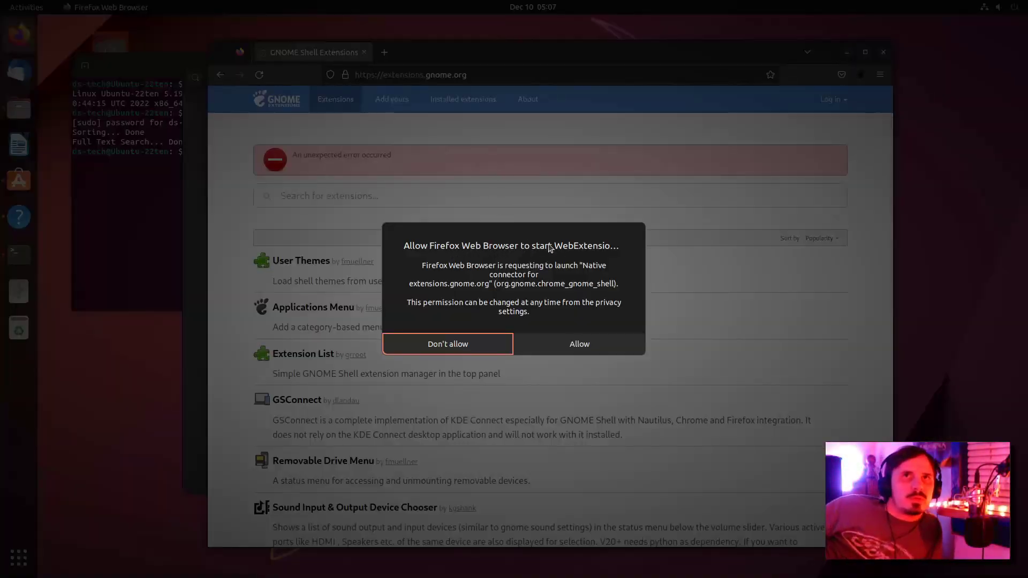
- Allow Firefox to launch the native connector for extensions.gnome.org and reposition the browser window on the User Themes page
left_click(573, 346)
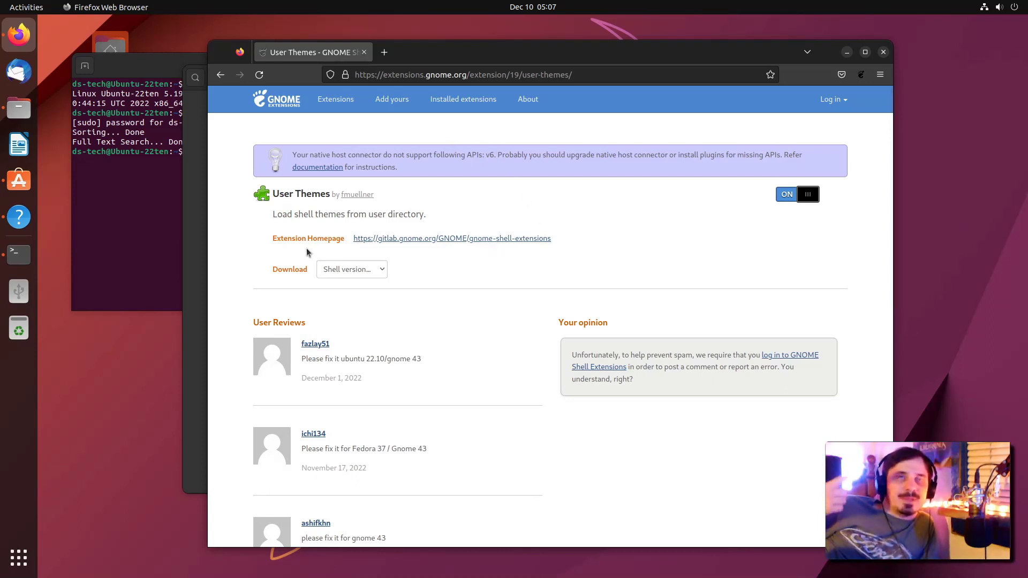
left_click_drag(523, 63, 488, 59)
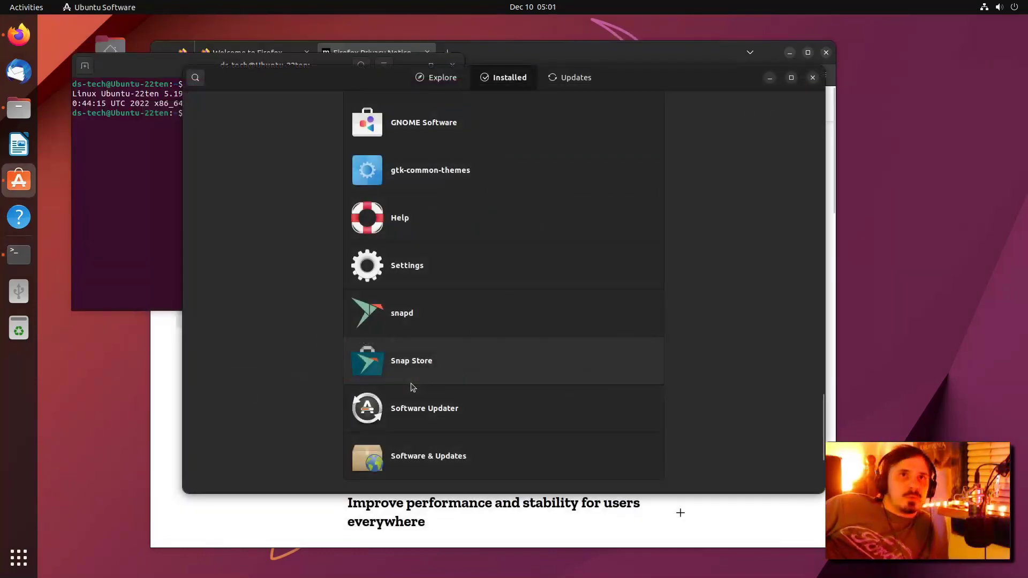
- Select Snap Store in the installed software list and display the installation sources offered for OBS Studio
left_click(491, 371)
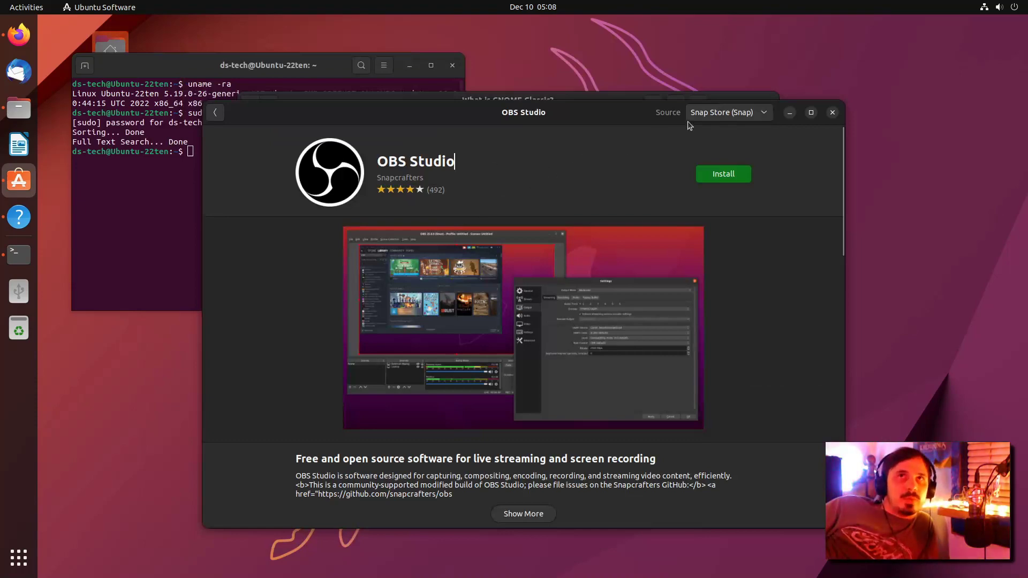
left_click(729, 115)
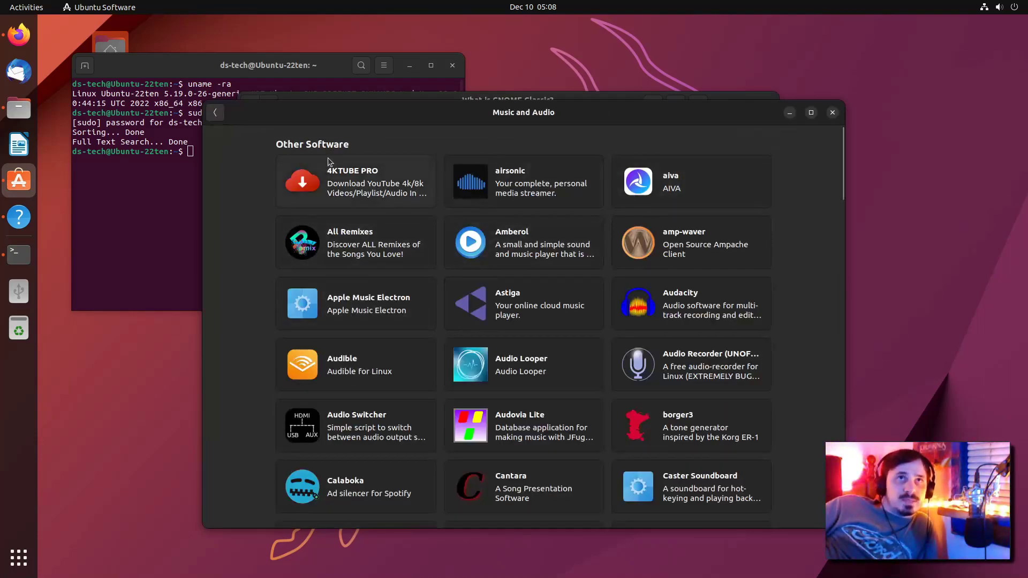
- Browse the applications in the Music and Audio category and return to the start of the list
scroll(621, 228, "down", 15)
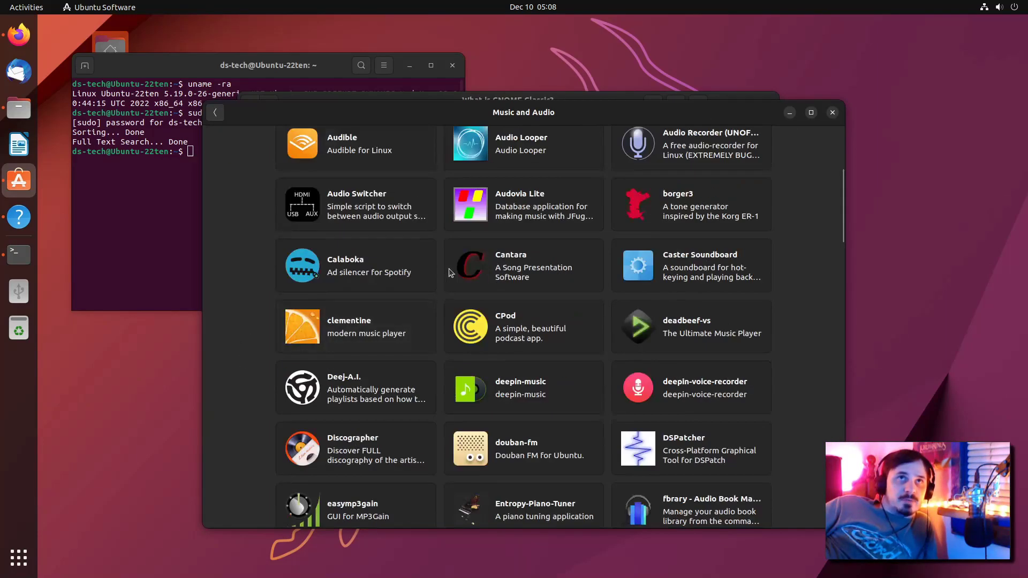
scroll(823, 300, "down", 9)
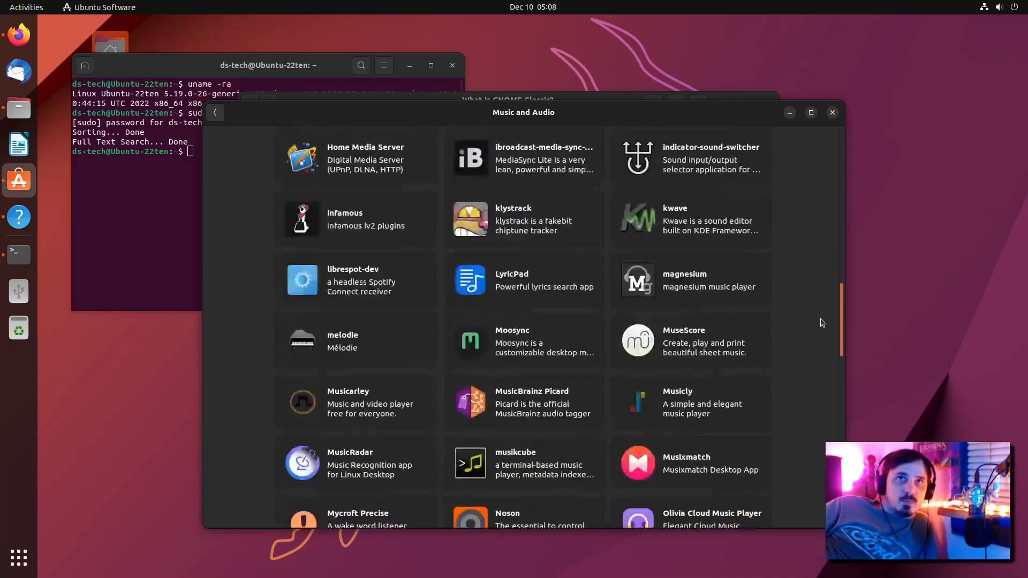
scroll(835, 299, "up", 18)
left_click_drag(849, 246, 407, 157)
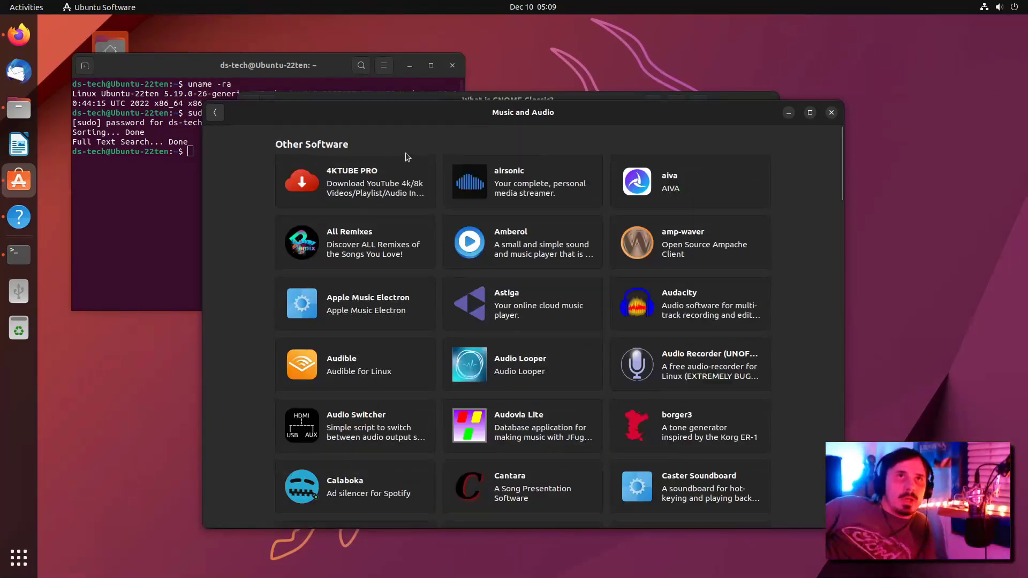
- Search the software catalogue for lmms, open the LMMS page and check its available installation sources
key("ctrl+f")
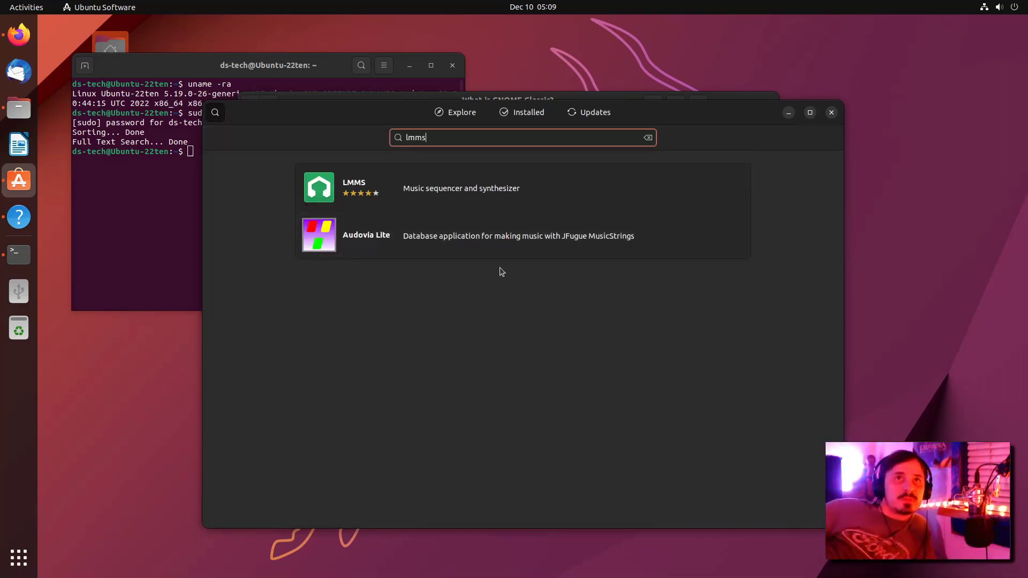
key("Return")
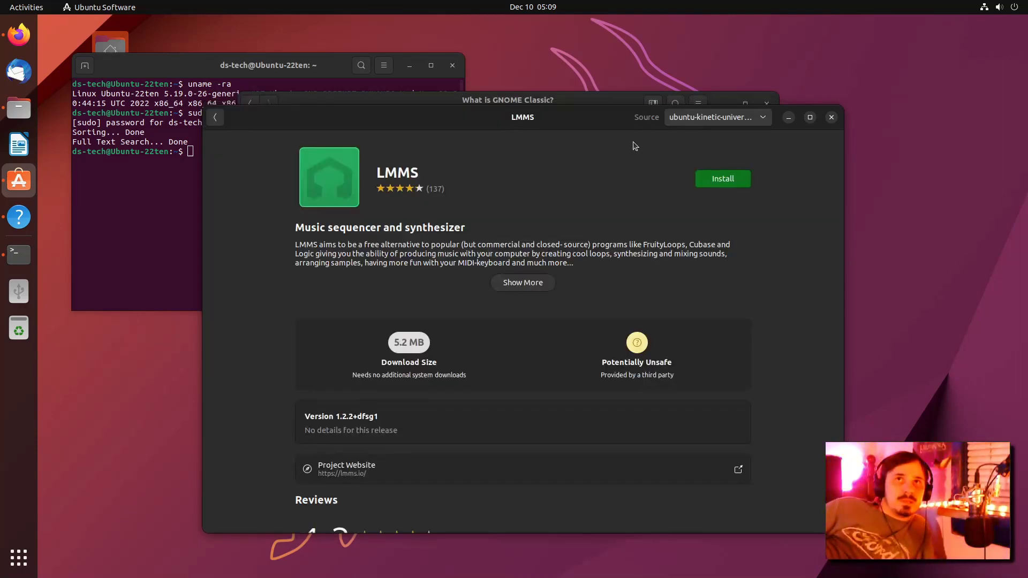
left_click(696, 117)
left_click(682, 119)
left_click(683, 119)
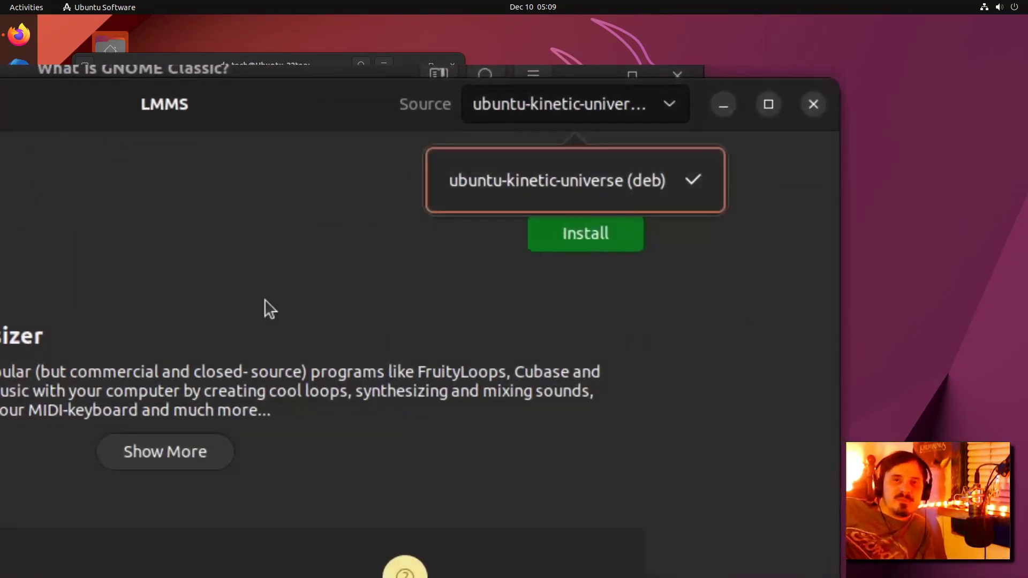
left_click(240, 275)
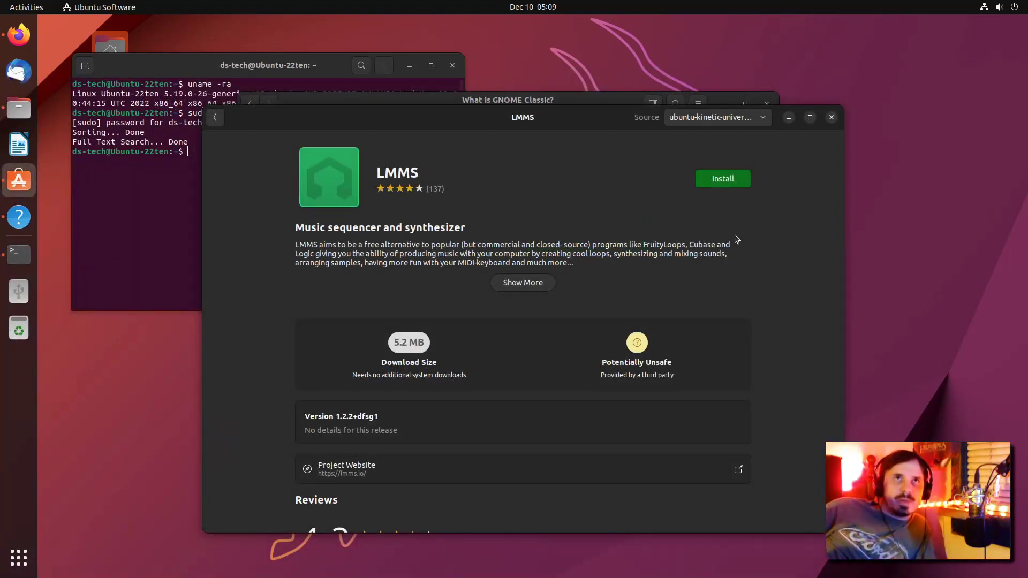
- Replace the search with ardour, open the Ardour6 page and check its available installation sources
key("alt+Left")
key("BackSpace")
type("a")
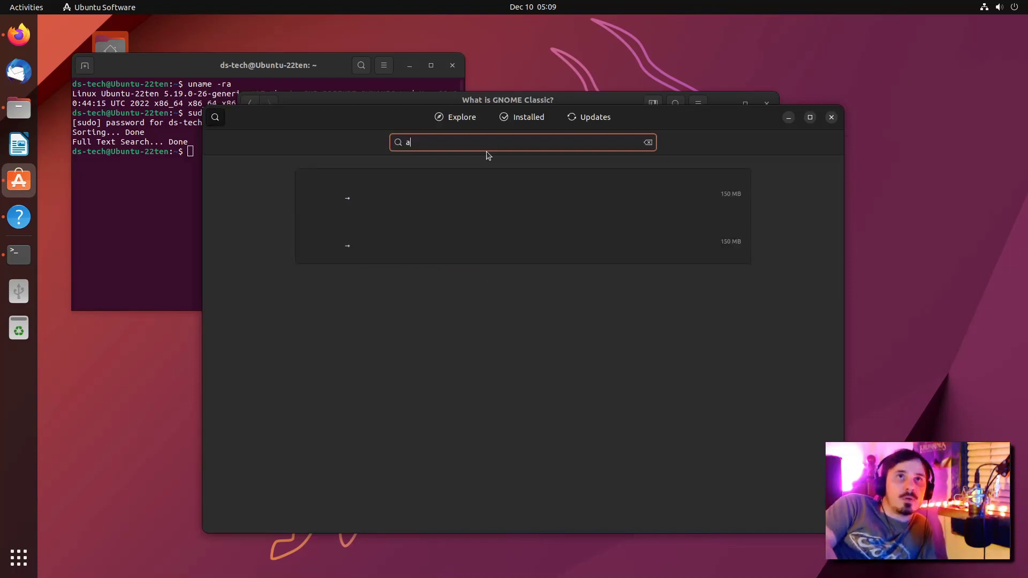
type("rdour")
key("Return")
left_click(706, 121)
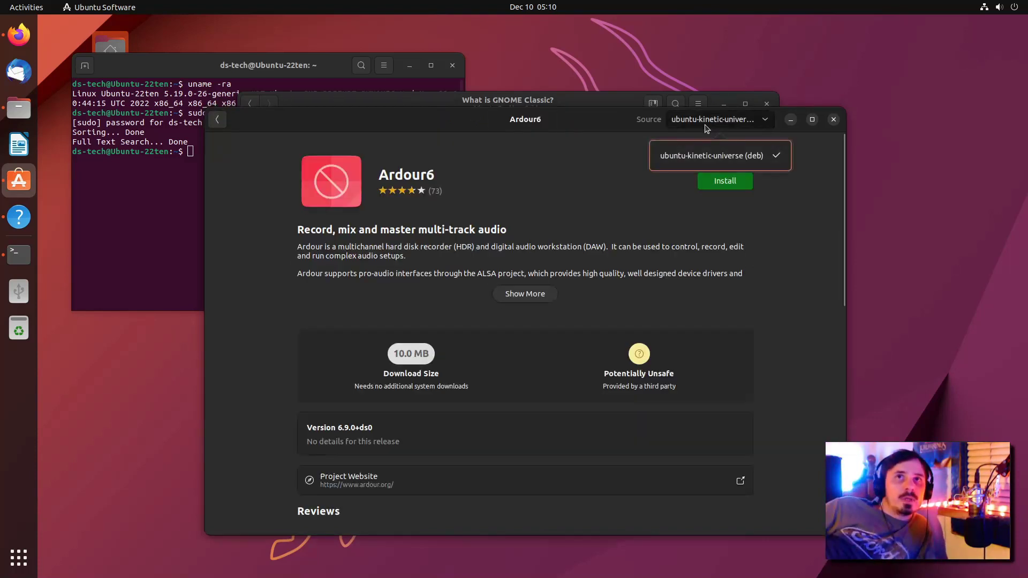
key("Escape")
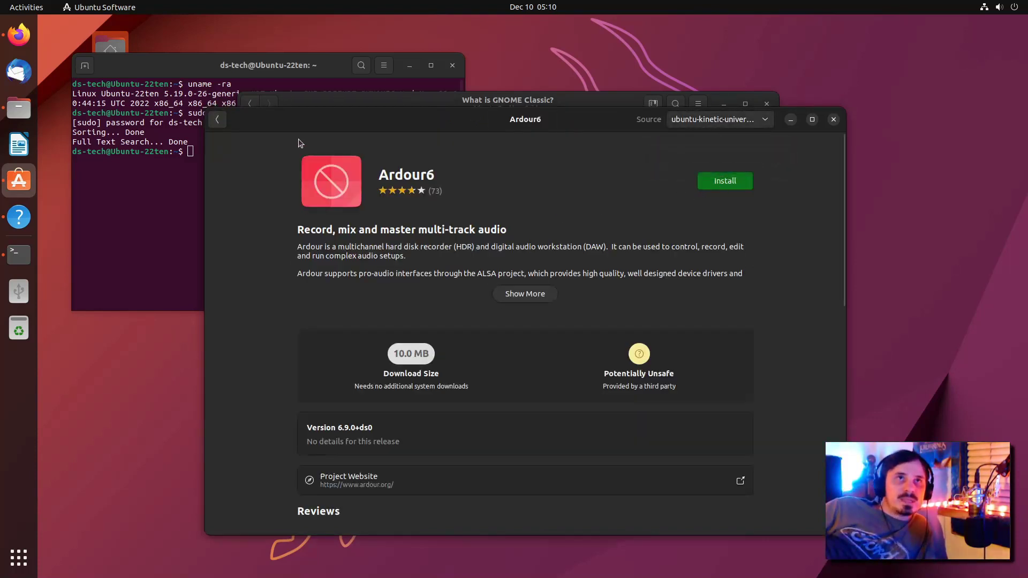
- Leave the ardour search, browse through the Music and Audio category again and return to the category overview
left_click(217, 120)
left_click(555, 138)
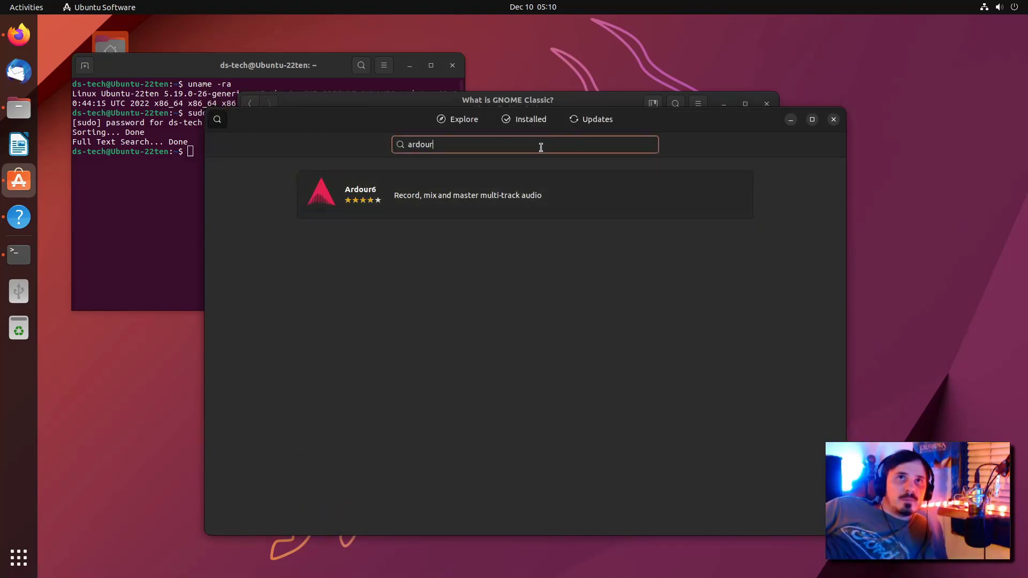
key("Escape")
scroll(842, 217, "down", 5)
left_click_drag(842, 217, 837, 220)
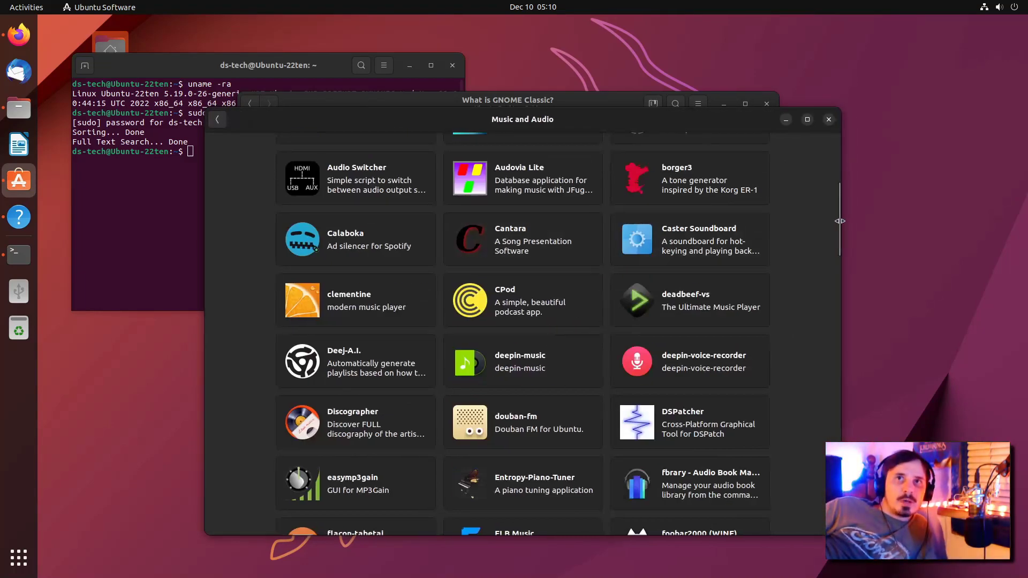
scroll(833, 230, "down", 2)
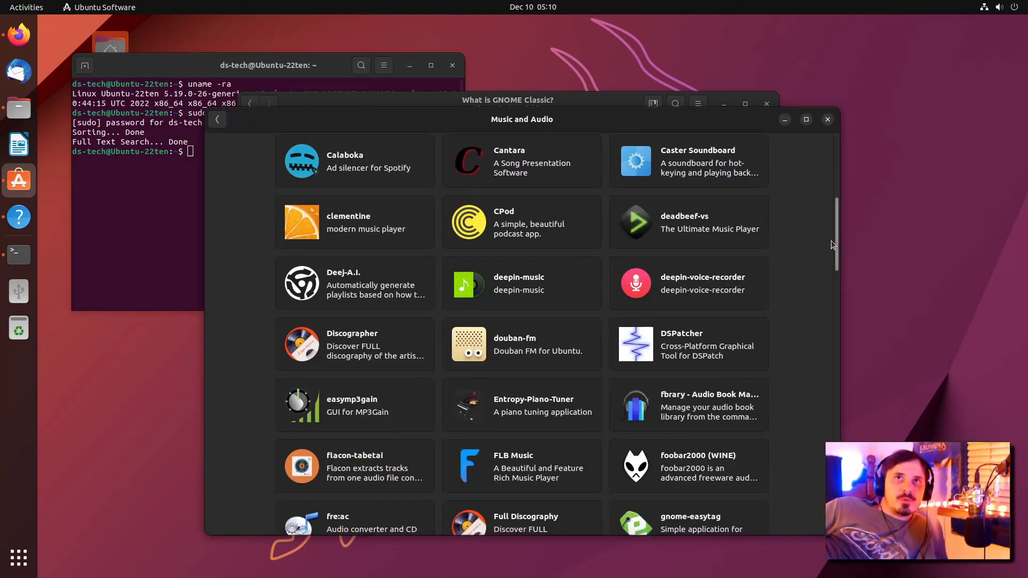
left_click_drag(833, 239, 408, 409)
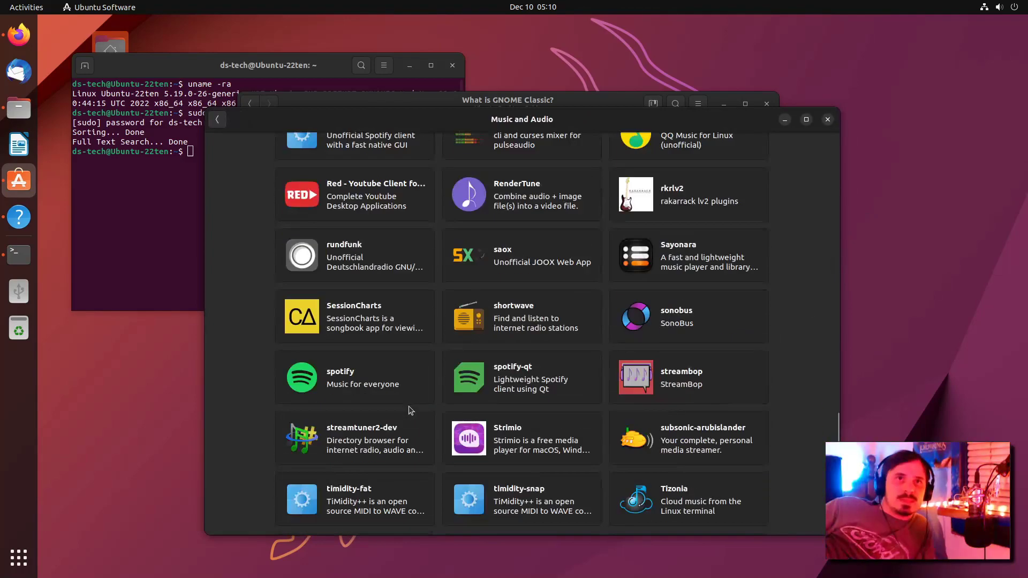
scroll(408, 412, "up", 10)
left_click(218, 121)
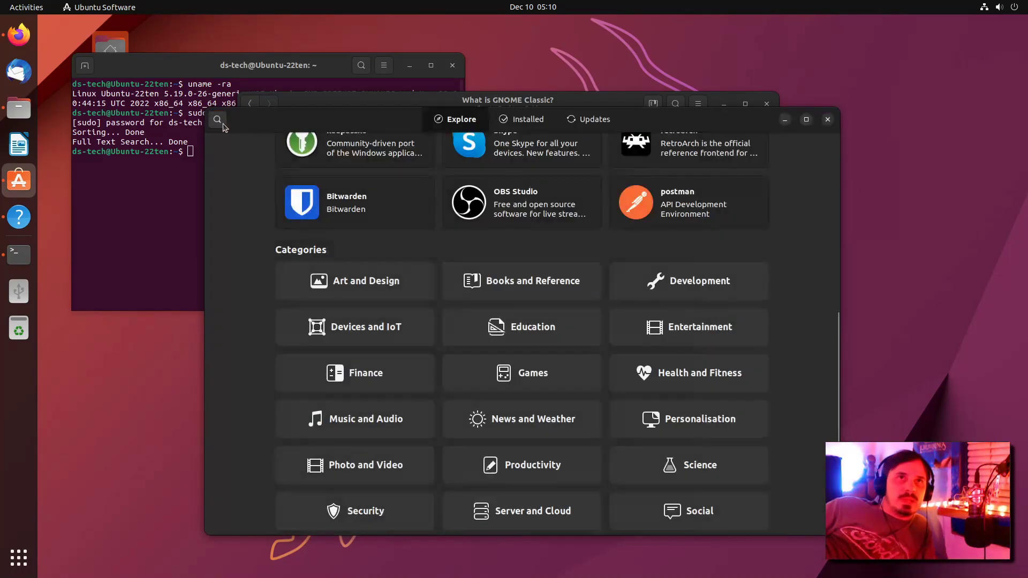
scroll(487, 337, "down", 2)
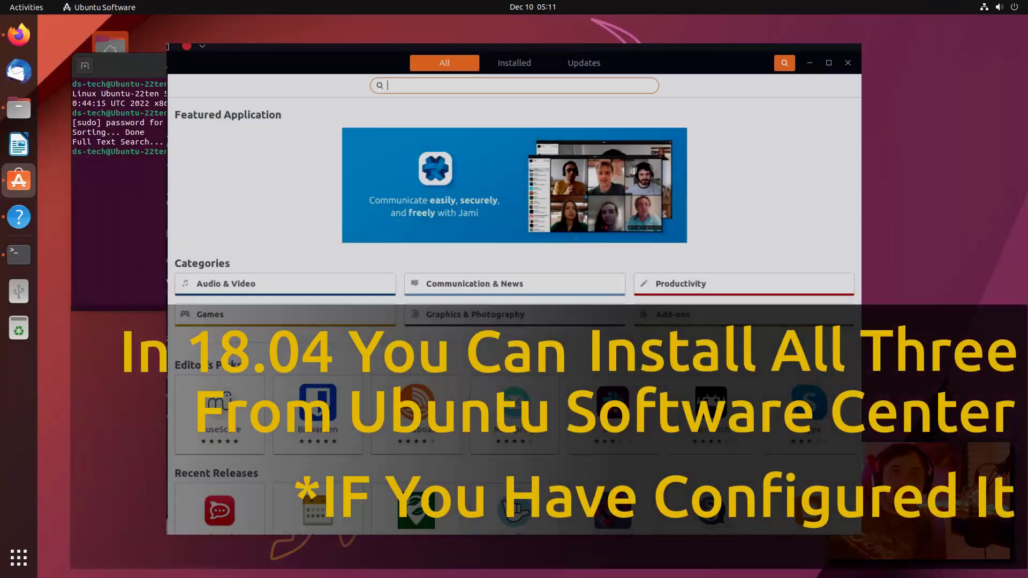
- Search the Ubuntu 18.04 software center for gimp and highlight the source in the details of its two listings
type("gimp")
left_click(488, 139)
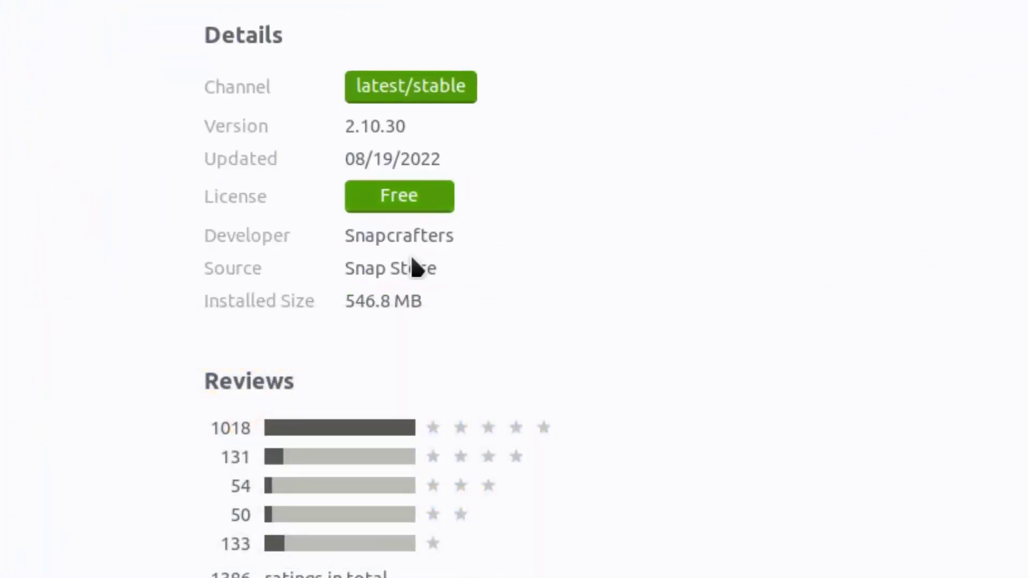
triple_click(400, 277)
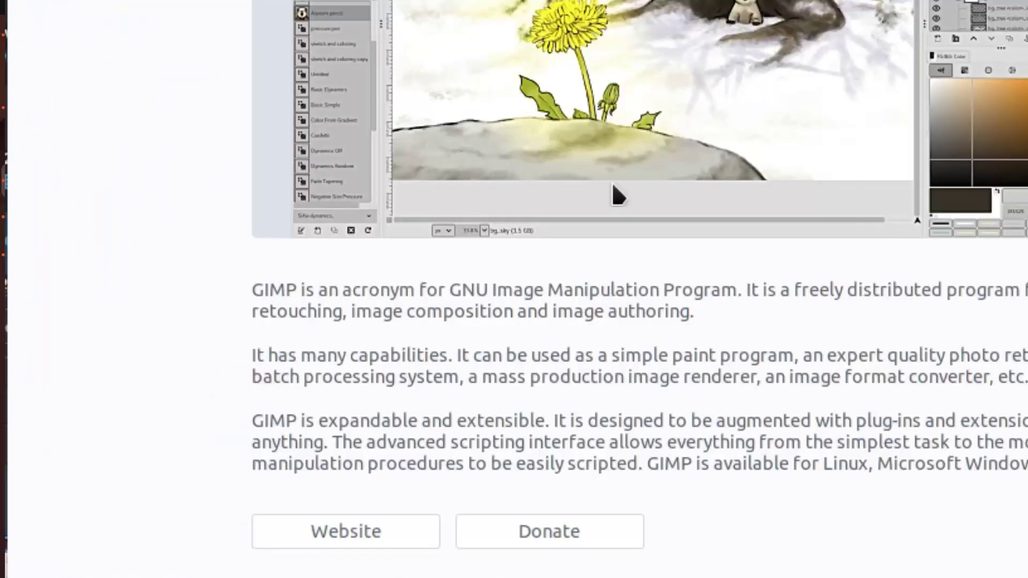
scroll(614, 193, "down", 10)
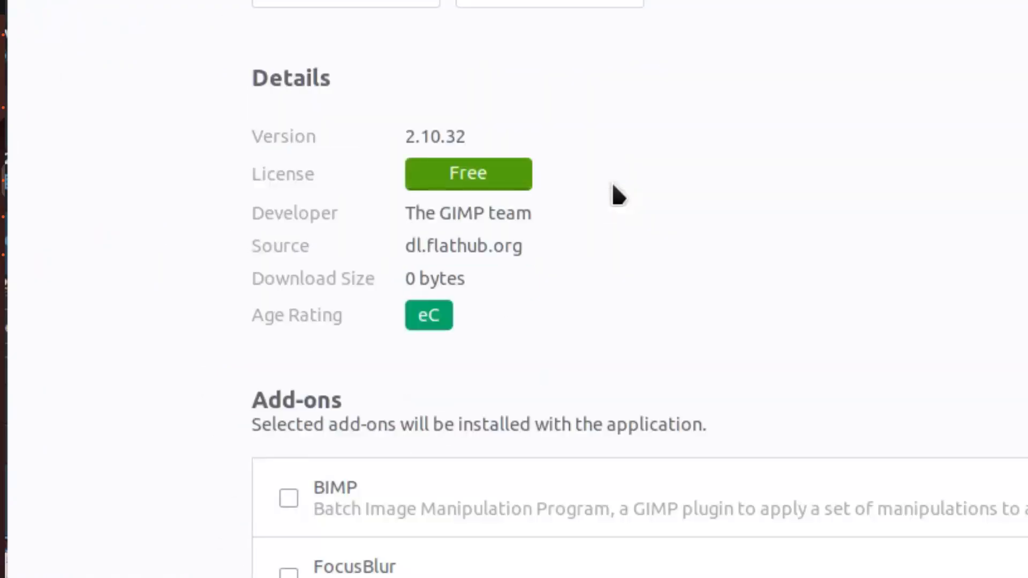
triple_click(485, 246)
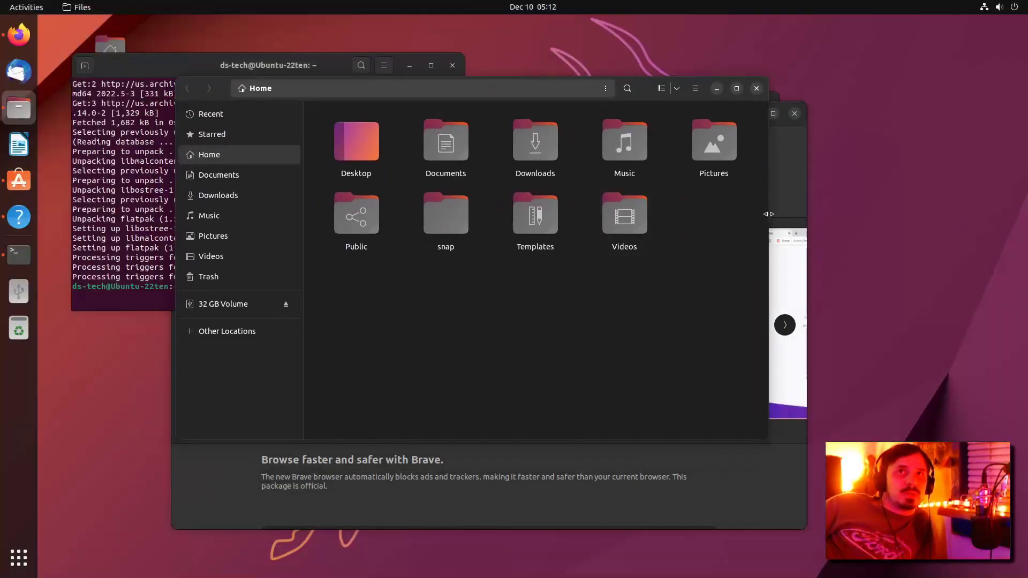
- Resize the Files window and select minuet-0.2.tar.gz, v4l2loopback-0.12.5.zip and the write300 folder in turn on the workspace network share
left_click_drag(767, 218, 412, 212)
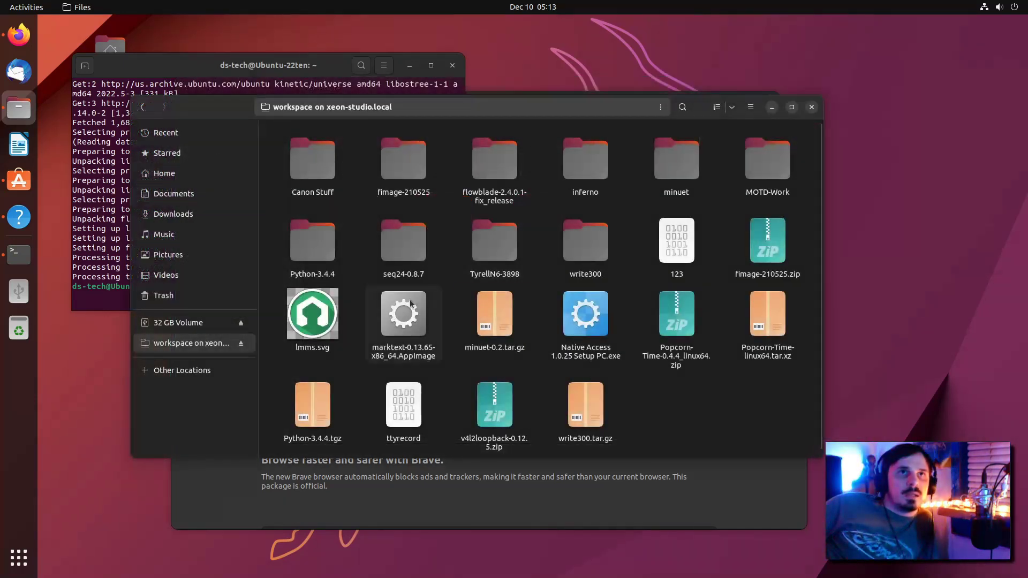
left_click(494, 314)
left_click(511, 387)
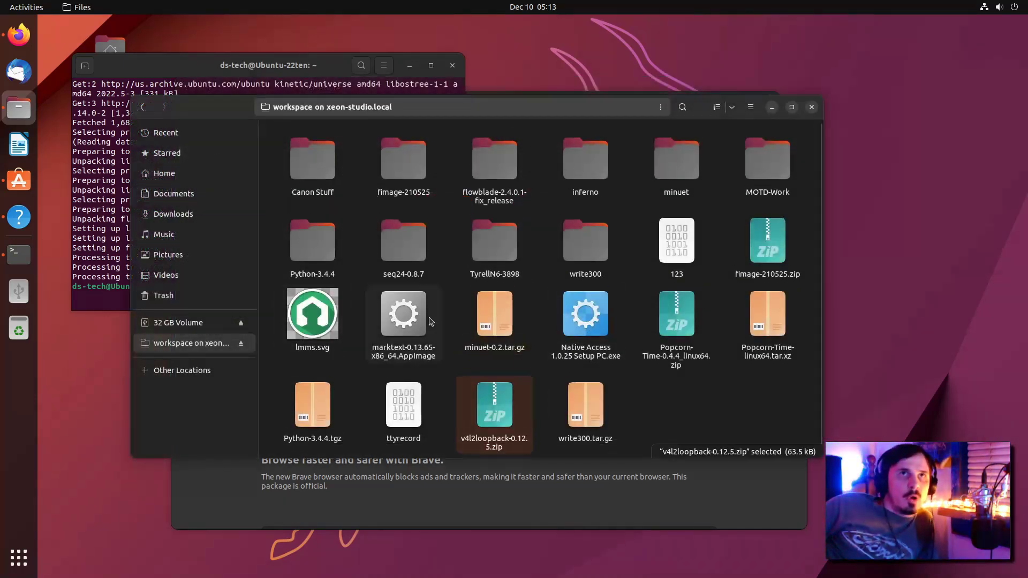
left_click(583, 248)
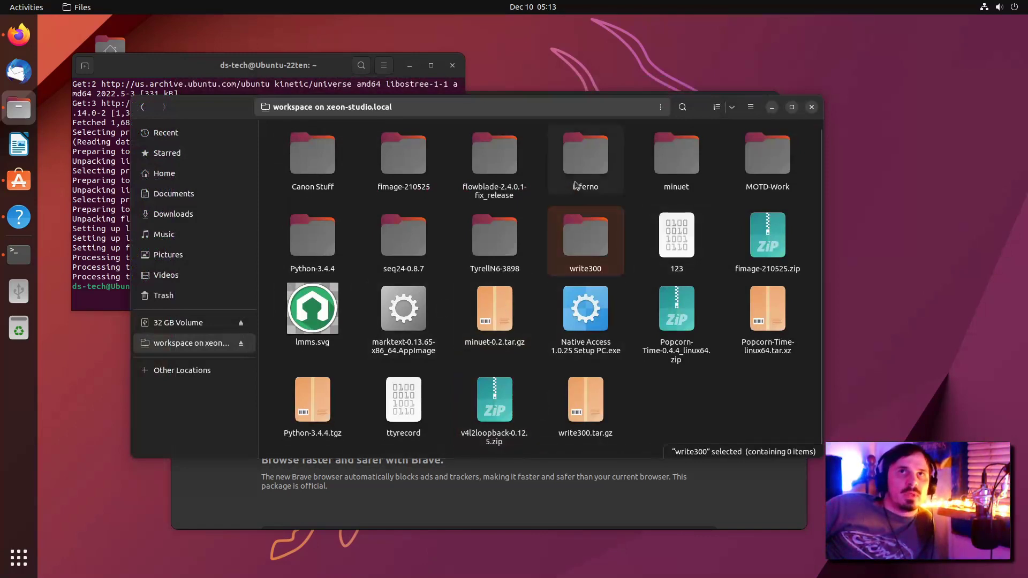
- Show the workspace network share as a detailed list and select the MOTD-Work folder
double_click(571, 170)
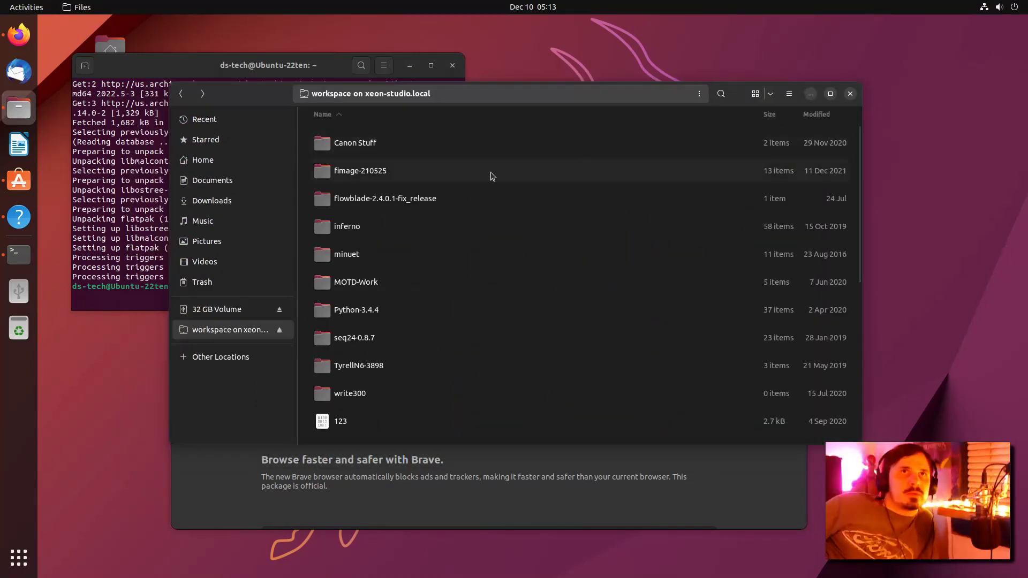
left_click_drag(411, 439, 406, 250)
scroll(409, 271, "down", 1)
left_click(407, 251)
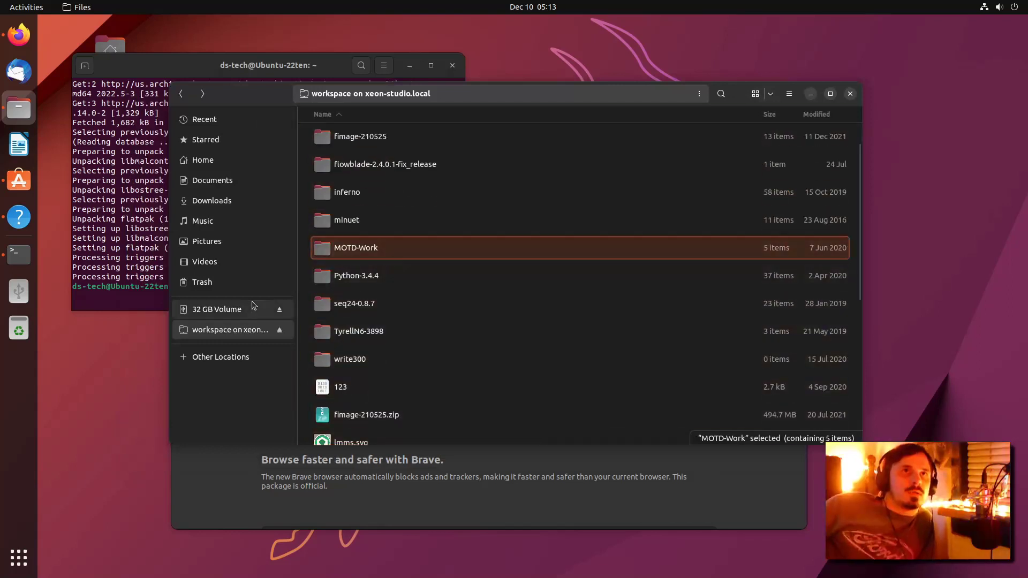
- Open the format dialog for the 32 GB Volume, cancel it and move the Disks window toward the screen centre
right_click(221, 314)
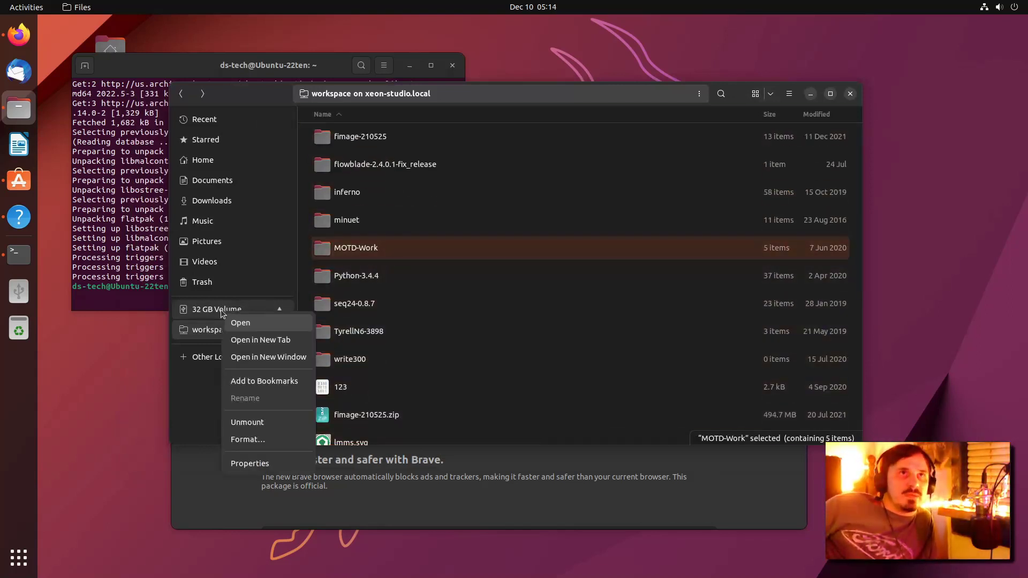
left_click(250, 439)
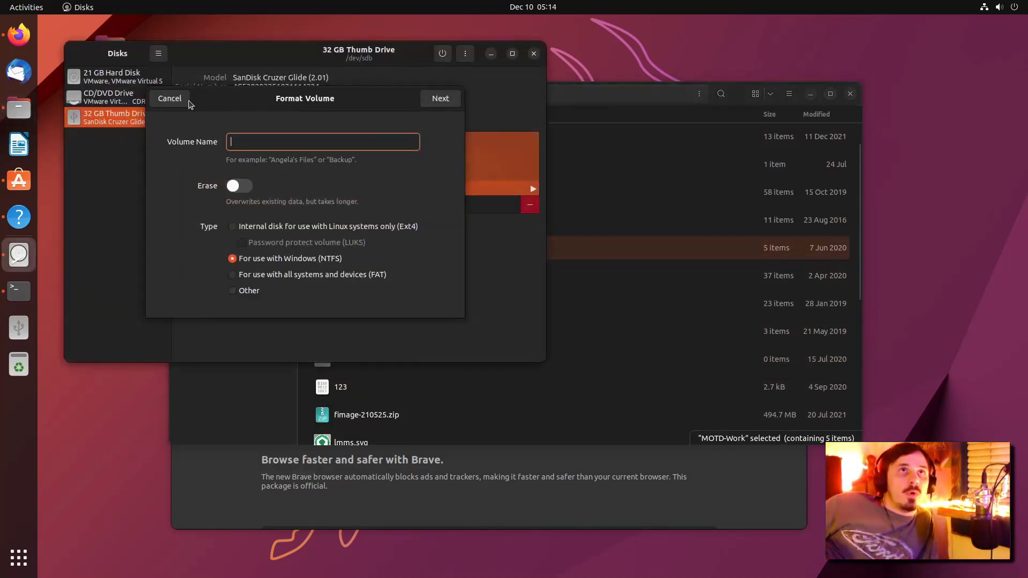
left_click(190, 101)
left_click_drag(238, 62, 397, 146)
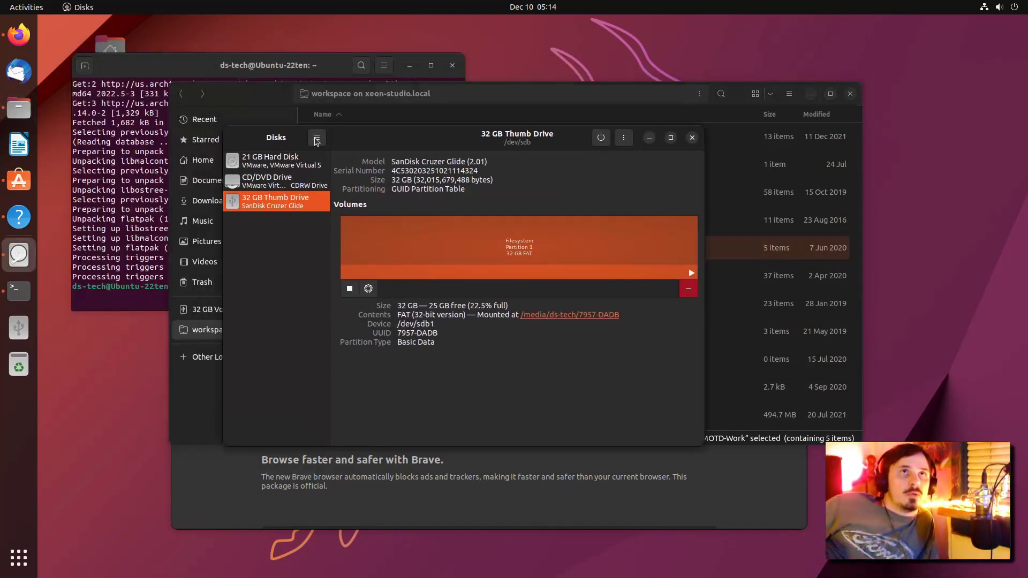
- Check the application menu of Disks, dismiss it and close the program
left_click(317, 139)
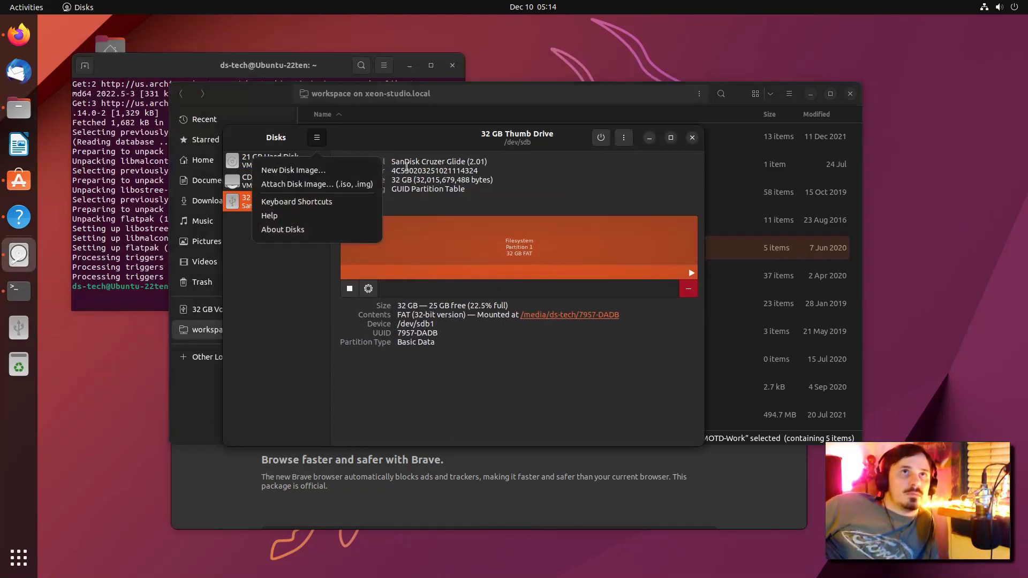
left_click(433, 135)
left_click(692, 138)
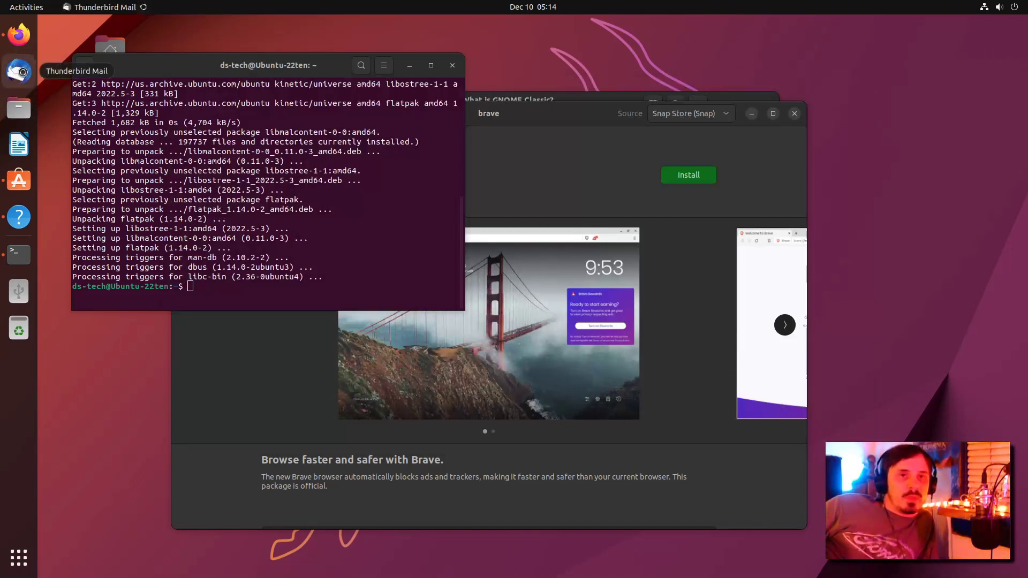
- Bring the Terminal window forward, move it and list the installed snaps with snap list
left_click(257, 194)
left_click_drag(195, 79, 258, 135)
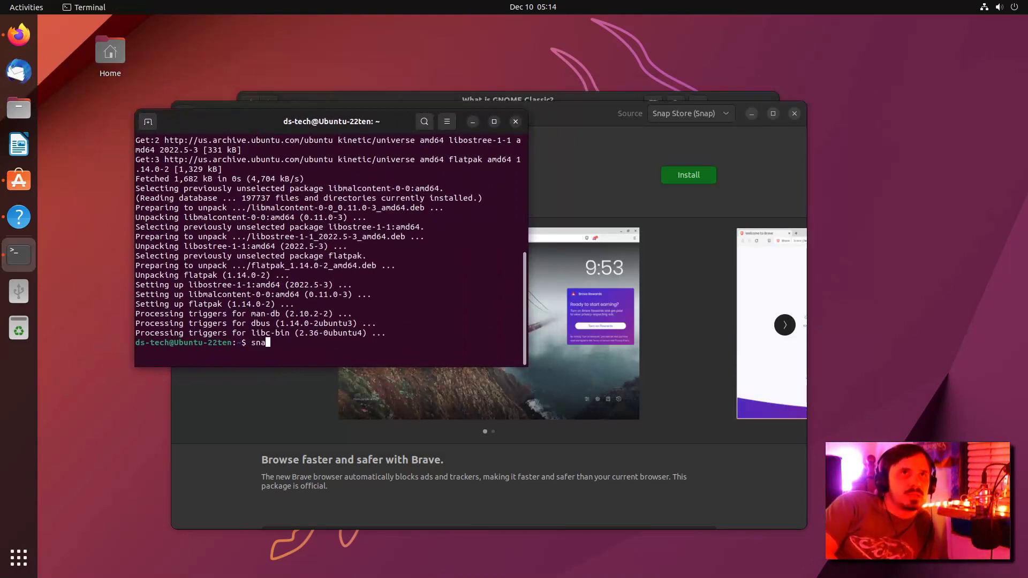
type("snap list")
key("Return")
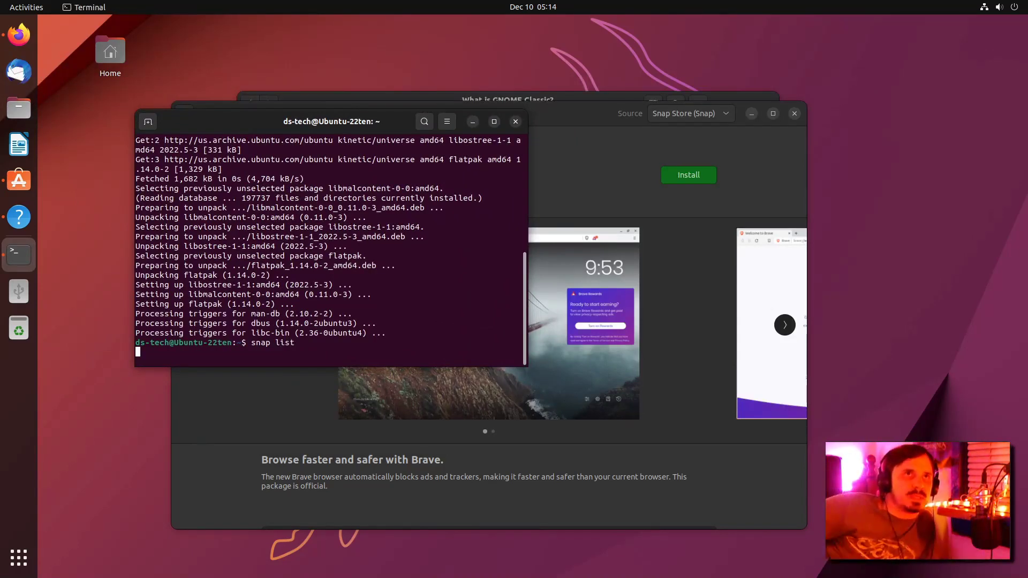
scroll(546, 348, "down", 3)
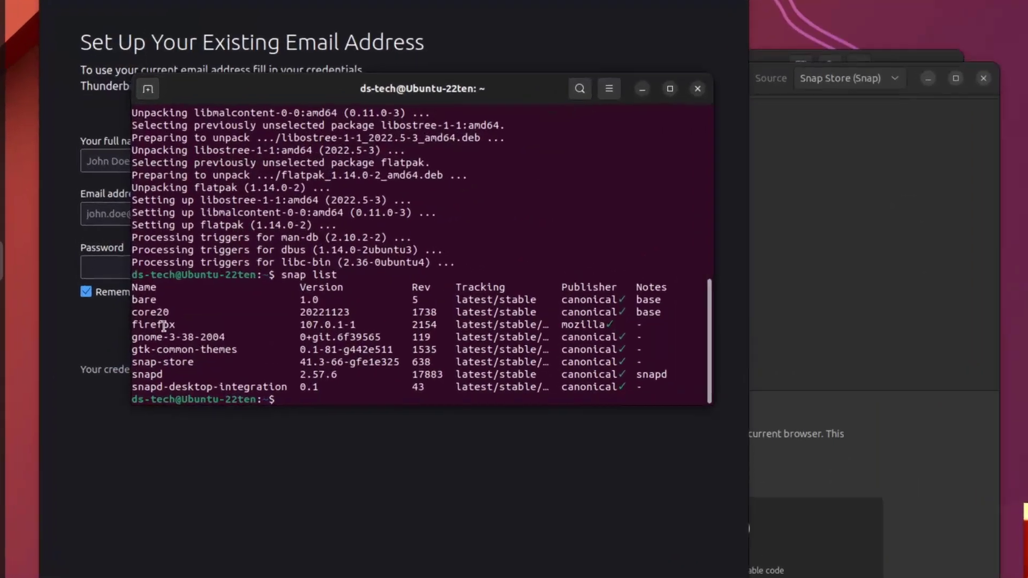
- Highlight the listed snaps one by one, including gnome-3-38-2004, gtk-common-themes, snap-store, snapd and snapd-desktop-integration, and clear the selection
triple_click(157, 304)
triple_click(153, 314)
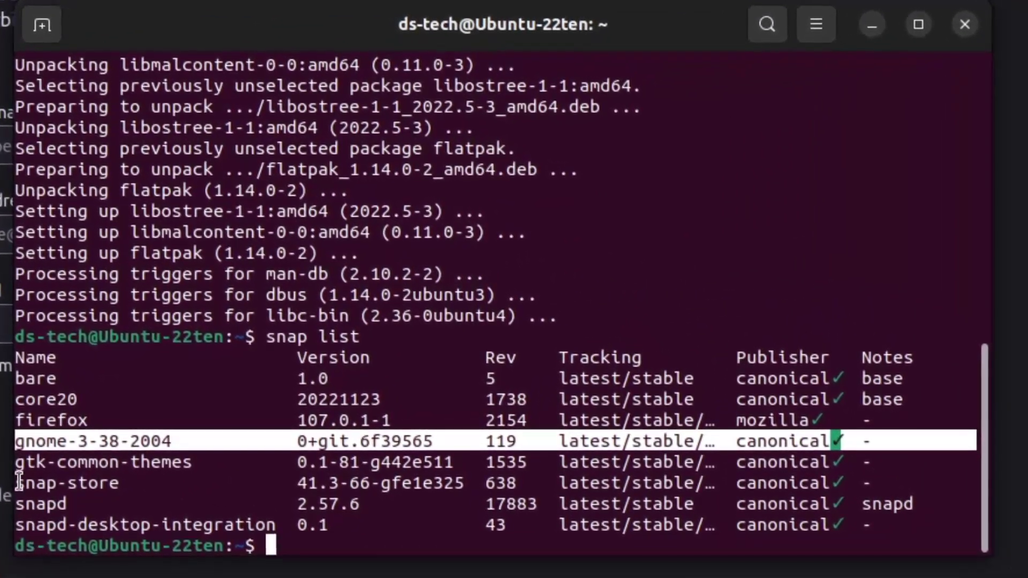
left_click(107, 463)
triple_click(106, 463)
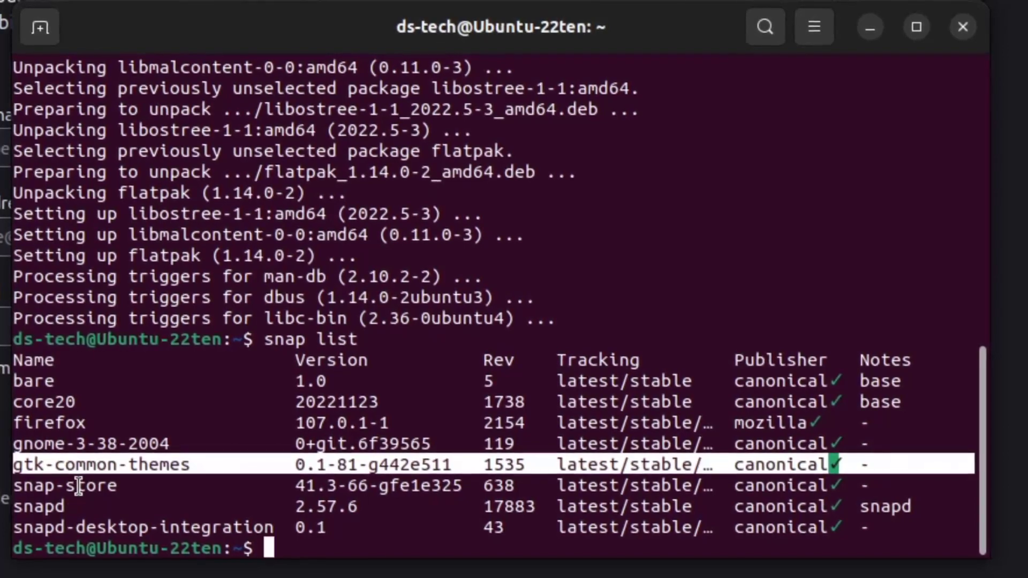
double_click(82, 484)
triple_click(81, 487)
left_click(82, 487)
triple_click(83, 507)
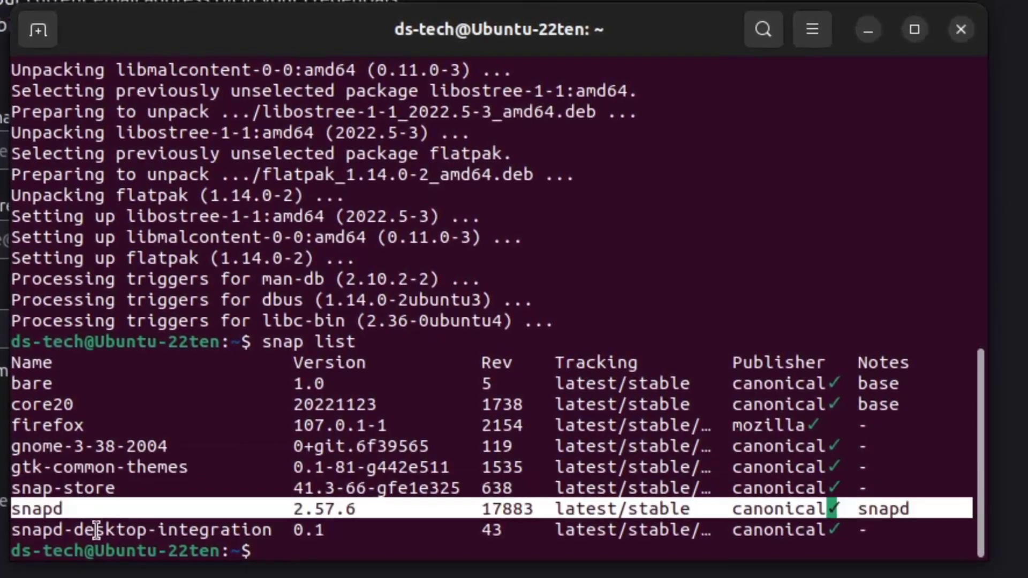
left_click(100, 530)
double_click(98, 530)
left_click(98, 530)
triple_click(98, 530)
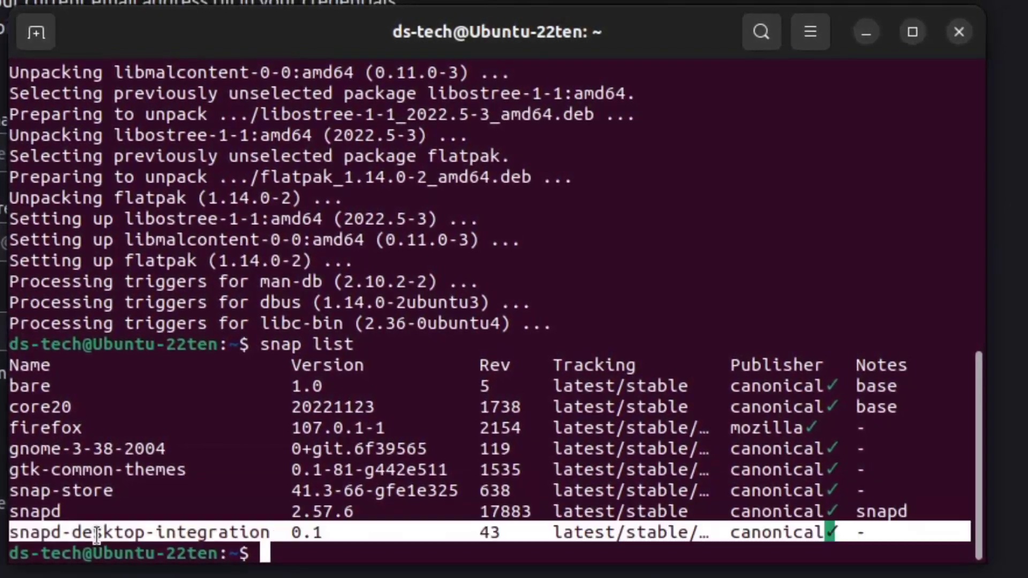
left_click(98, 530)
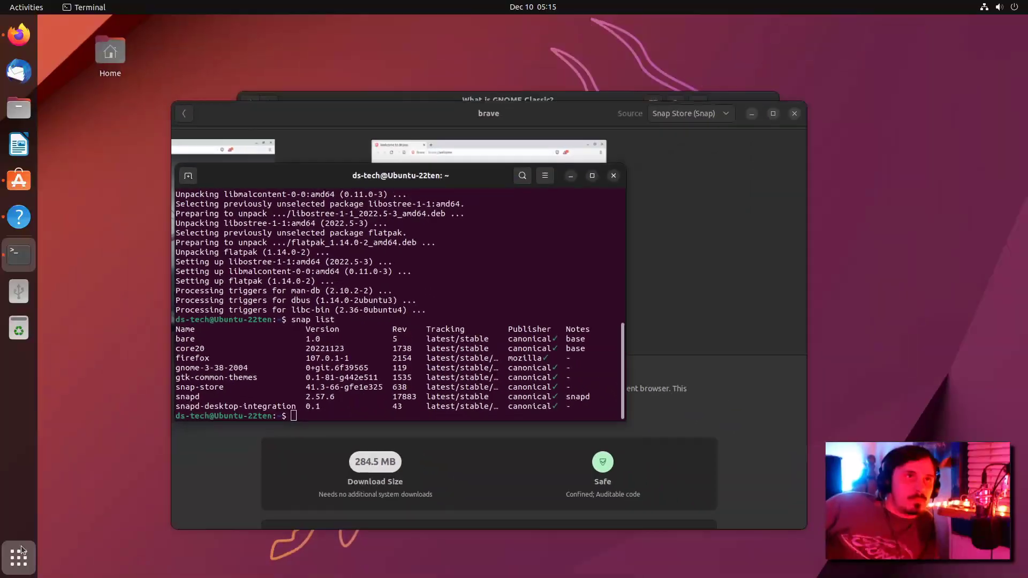
- Launch Text Editor from the second page of the application overview and reposition its window
left_click(21, 546)
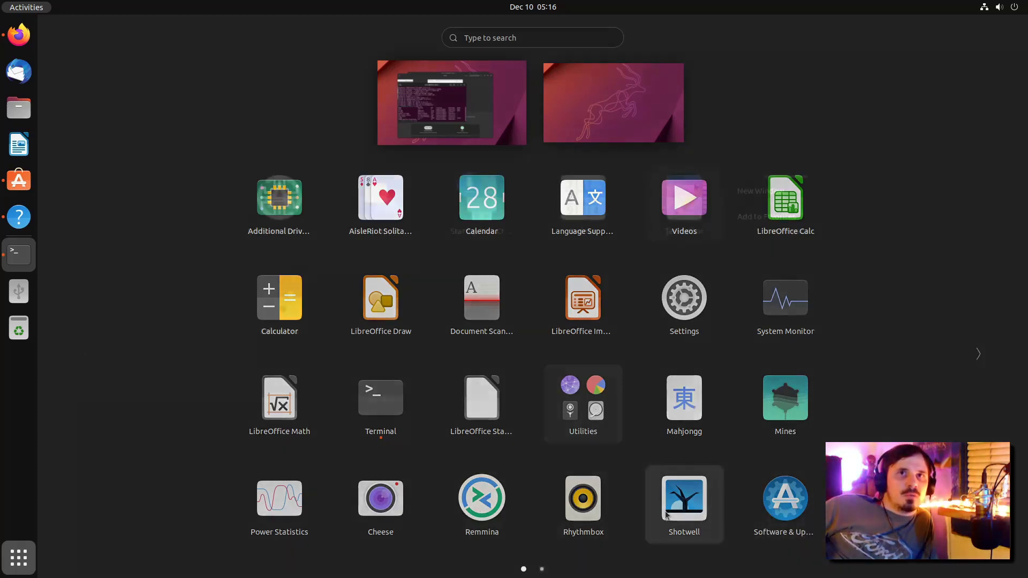
scroll(610, 501, "down", 1)
left_click(681, 207)
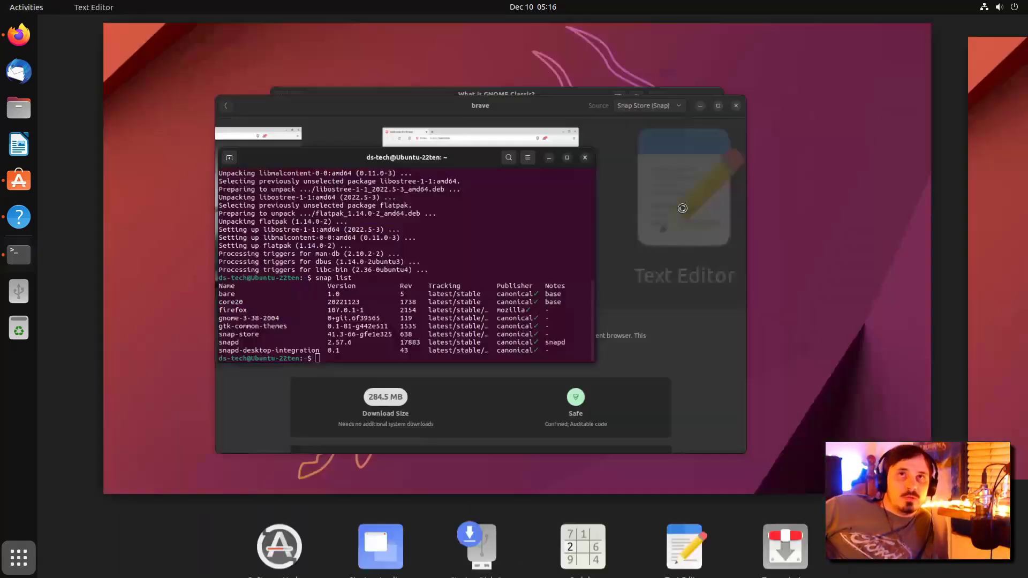
left_click_drag(296, 48, 387, 63)
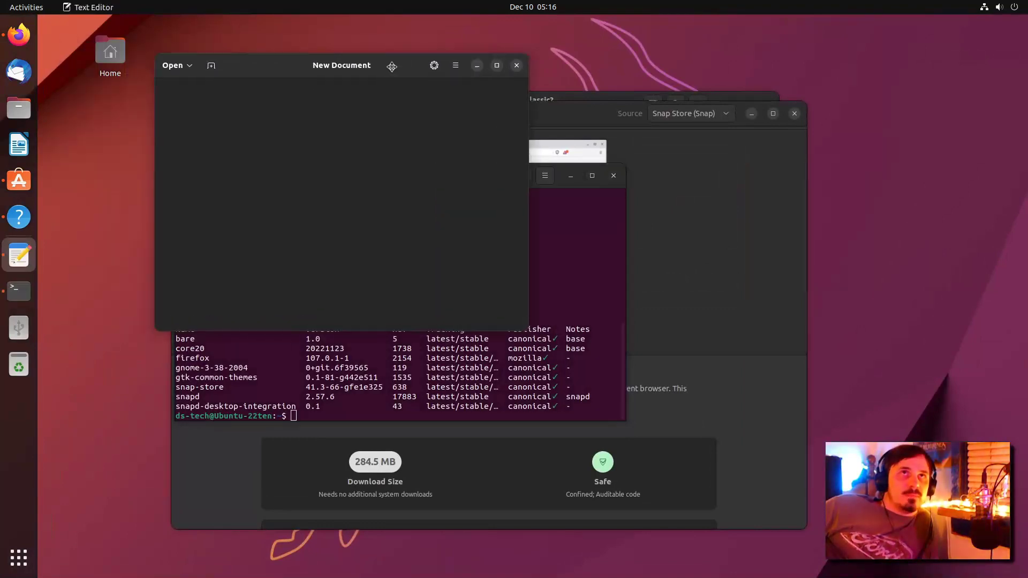
- Check Text Editor's main menu and its view options, and close the editor
left_click(457, 65)
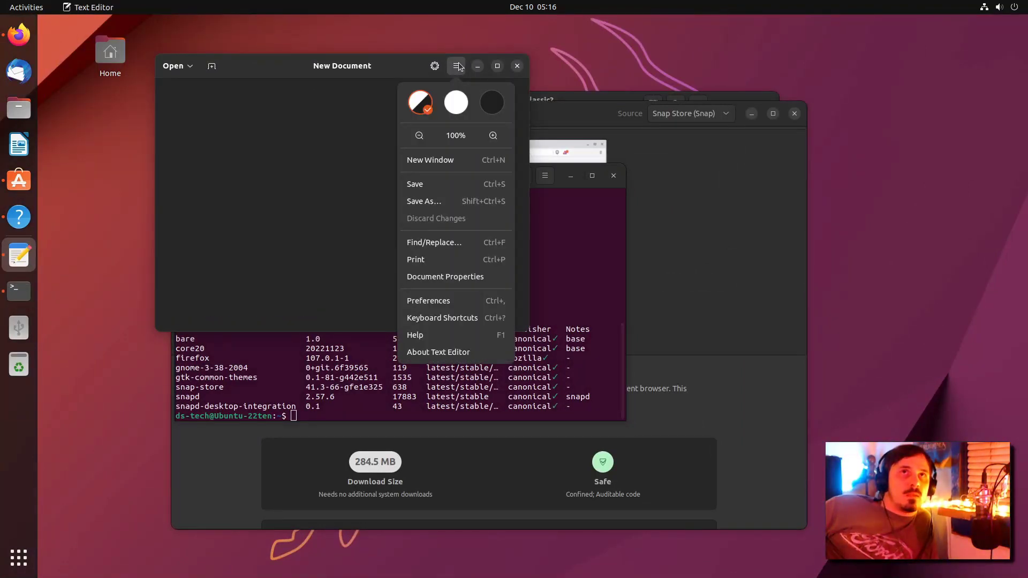
left_click(435, 66)
left_click(337, 191)
left_click(517, 65)
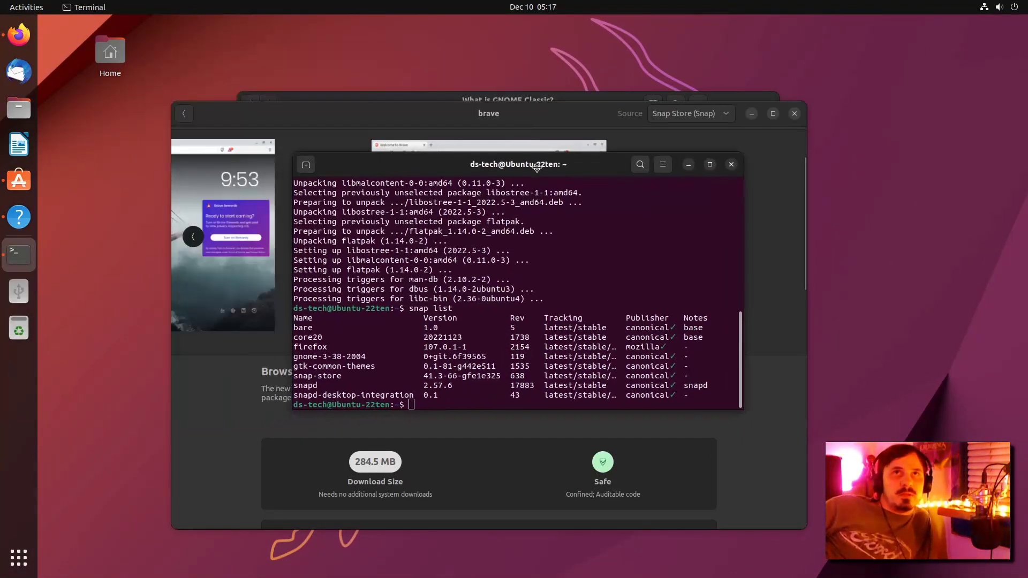
- Move the Terminal window toward the screen centre and check the options in its main menu
left_click_drag(407, 176, 484, 189)
left_click(622, 189)
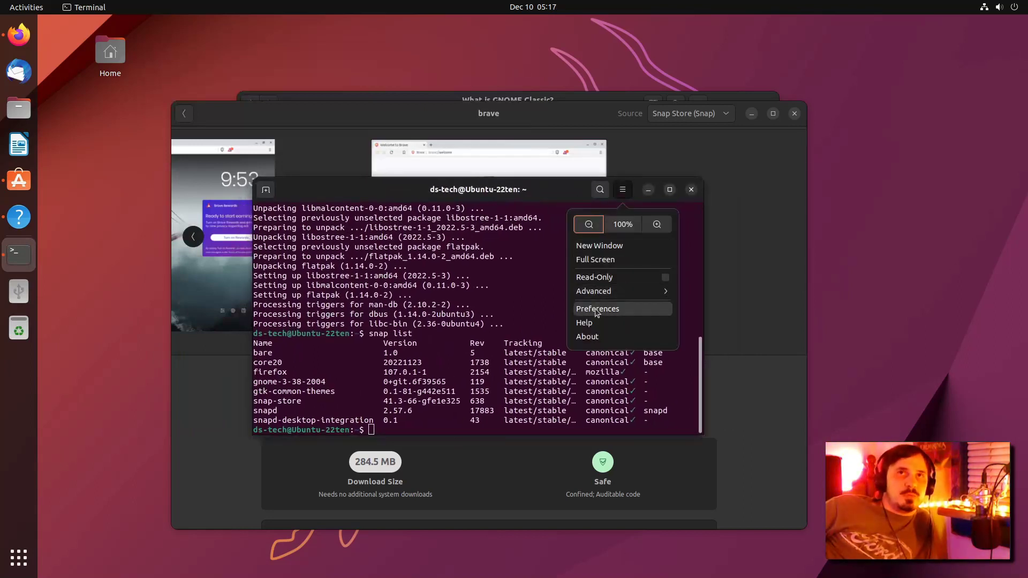
left_click(497, 205)
left_click(618, 190)
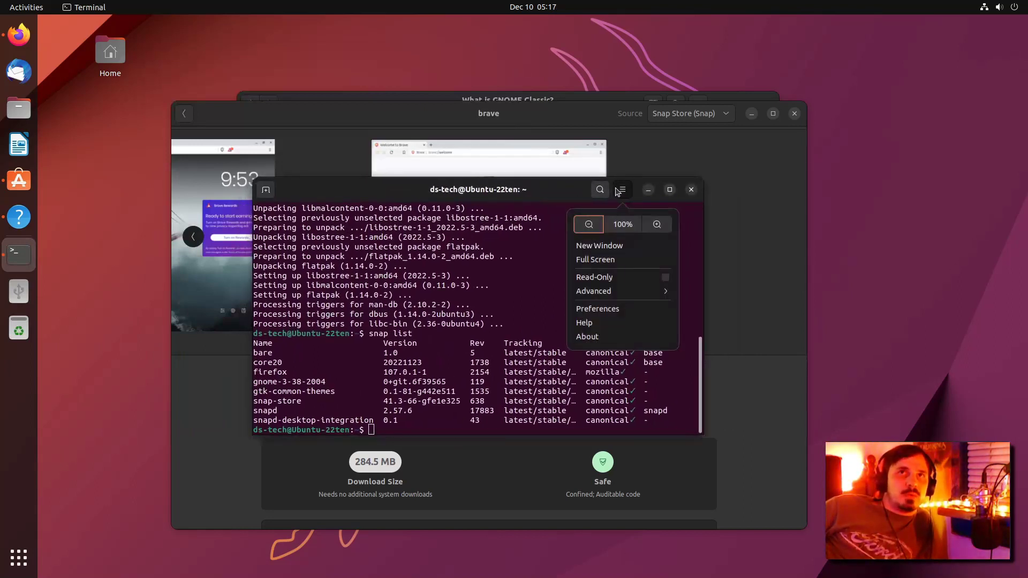
left_click(448, 271)
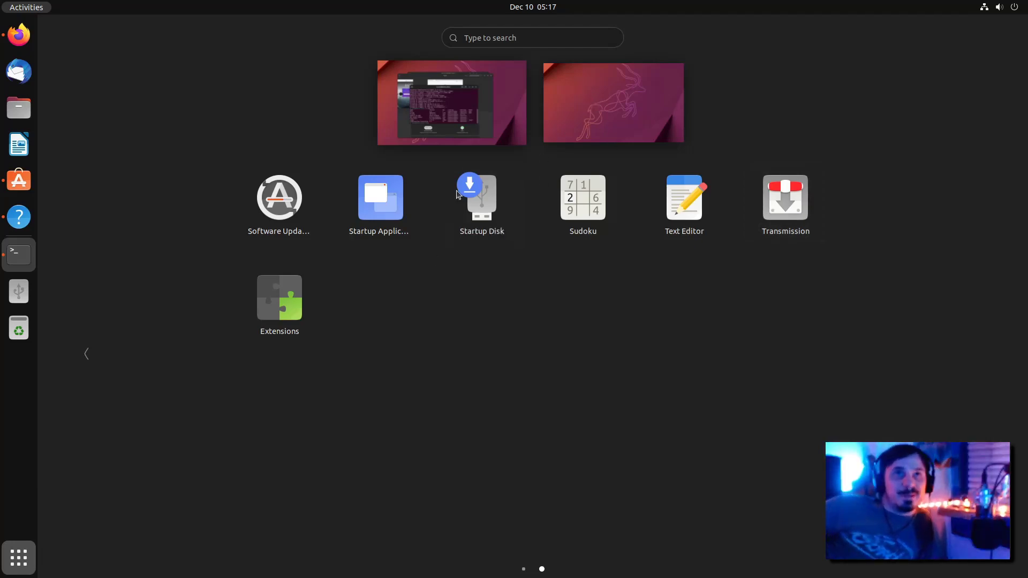
- Open the Extensions app from the application overview to view the installed extensions
right_click(301, 303)
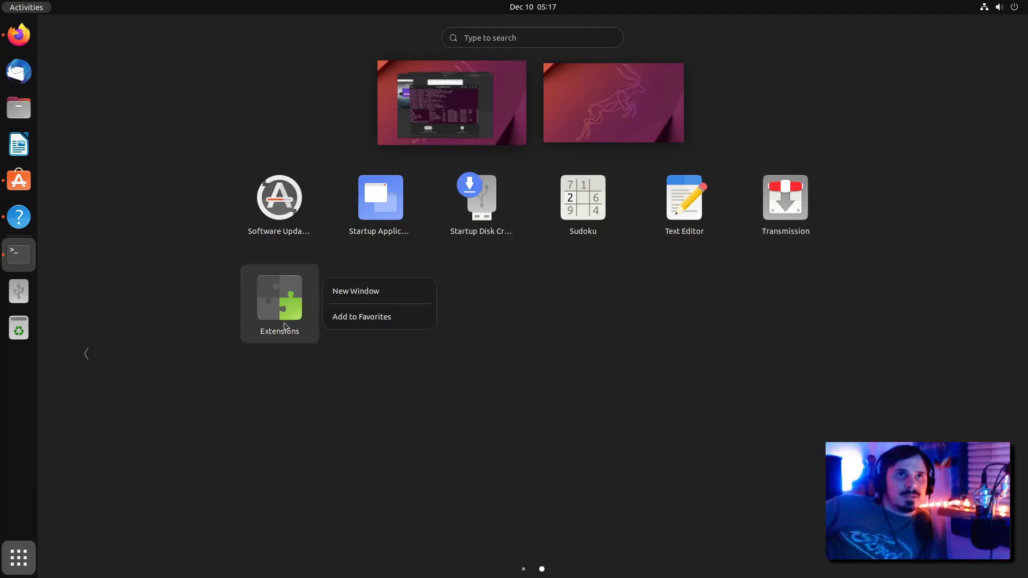
left_click(285, 321)
left_click_drag(285, 318, 298, 313)
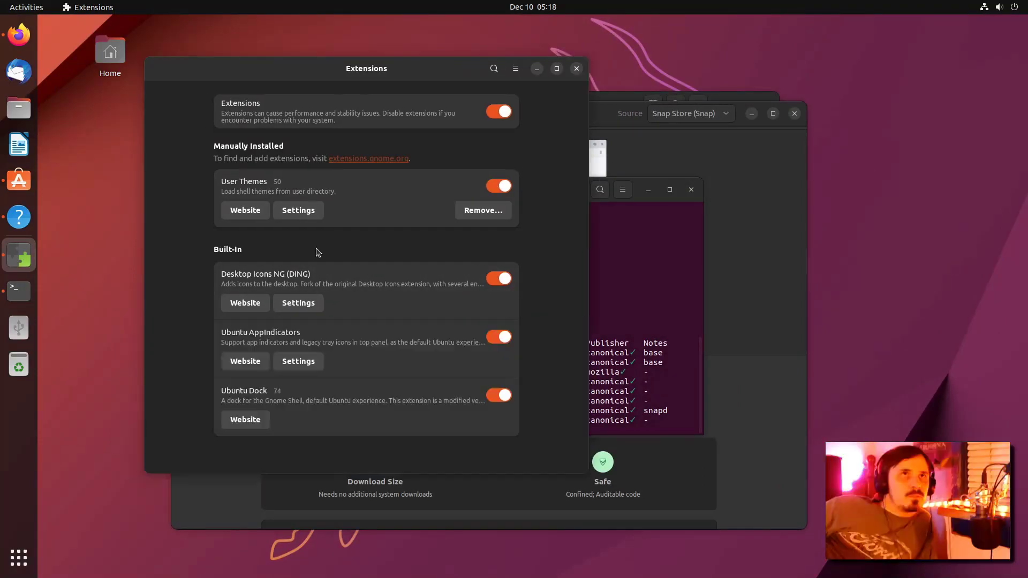
- Launch Rhythmbox from the application overview and enlarge its window
key("super")
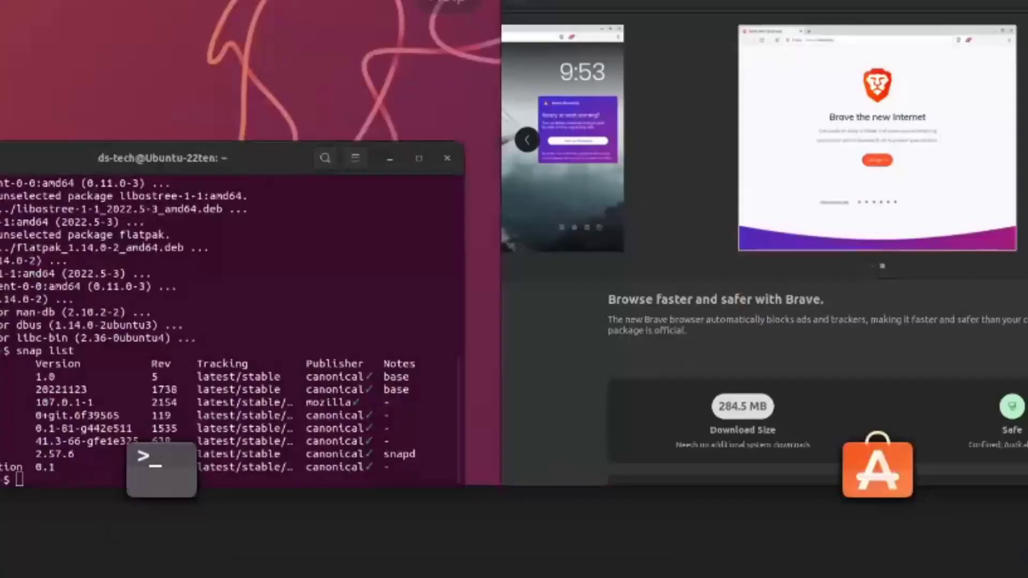
key("super+a")
left_click(671, 418)
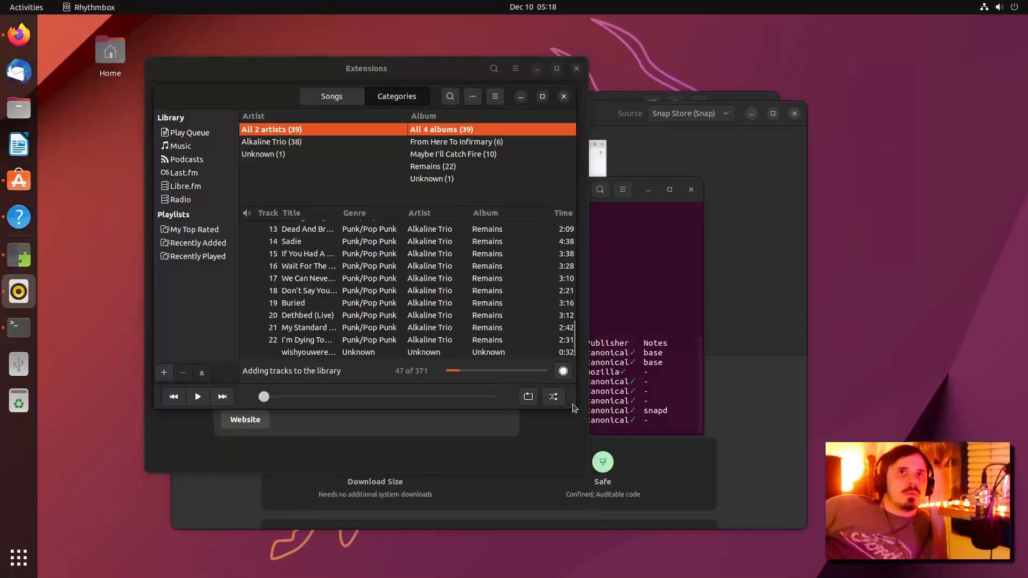
left_click_drag(576, 412, 772, 452)
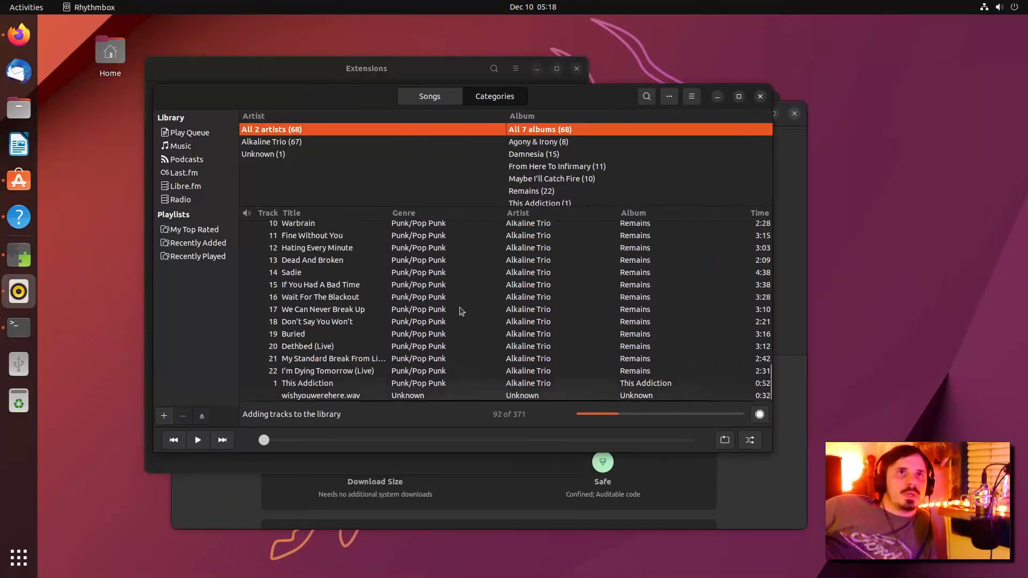
- Browse the music library in the Songs view, select Lost And Rendered and return to the Categories view
scroll(481, 318, "up", 15)
left_click(438, 97)
scroll(396, 225, "up", 4)
left_click(386, 228)
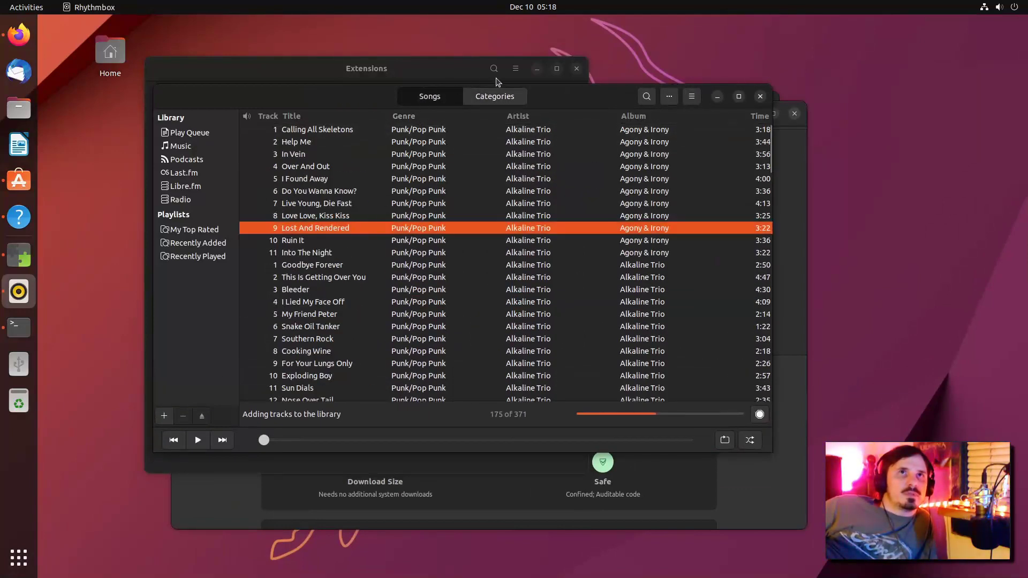
left_click(498, 95)
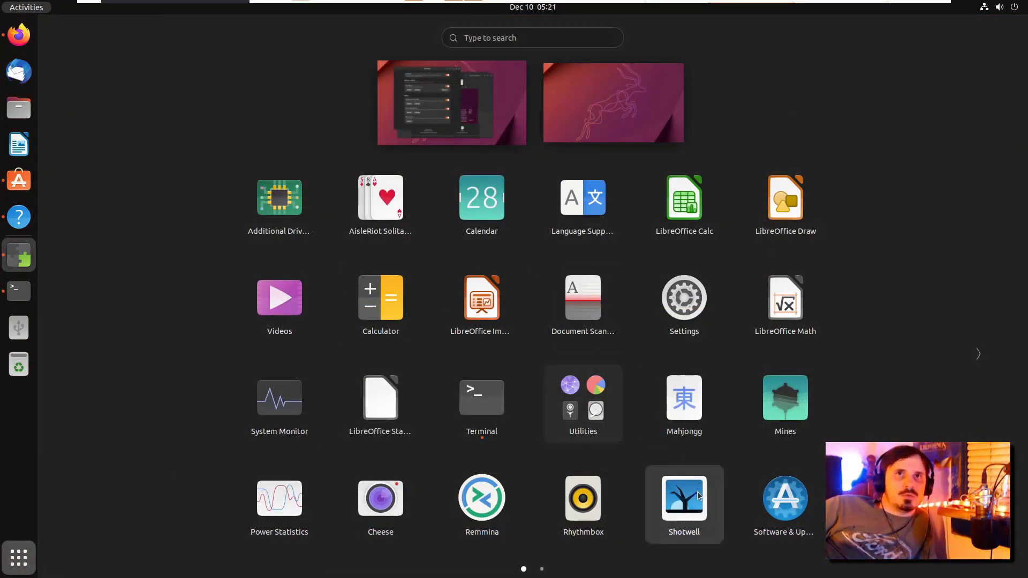
- Launch Shotwell, import the photos from the Pictures folder and dismiss the import summary
key("super")
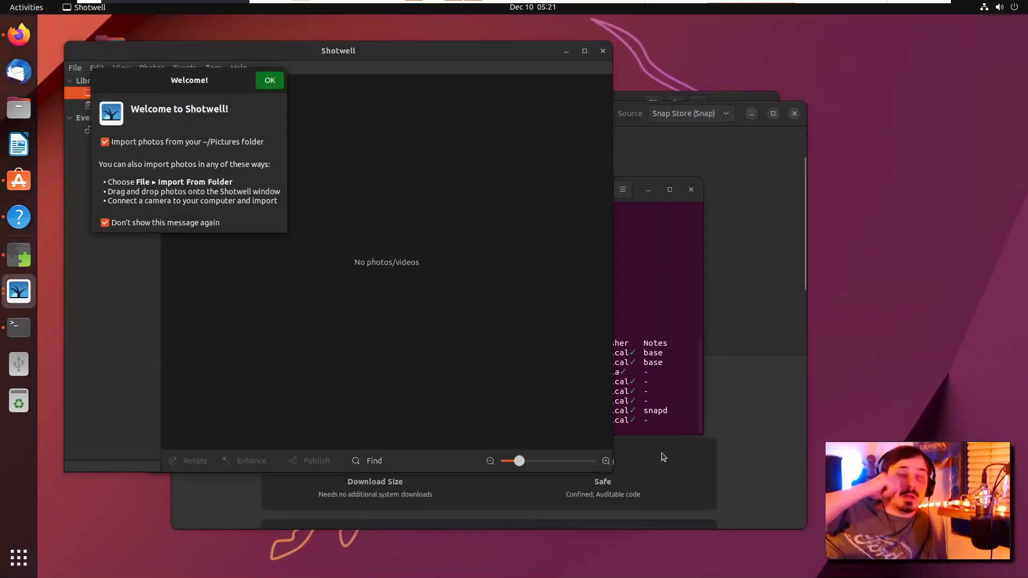
left_click(269, 81)
left_click_drag(326, 50, 457, 72)
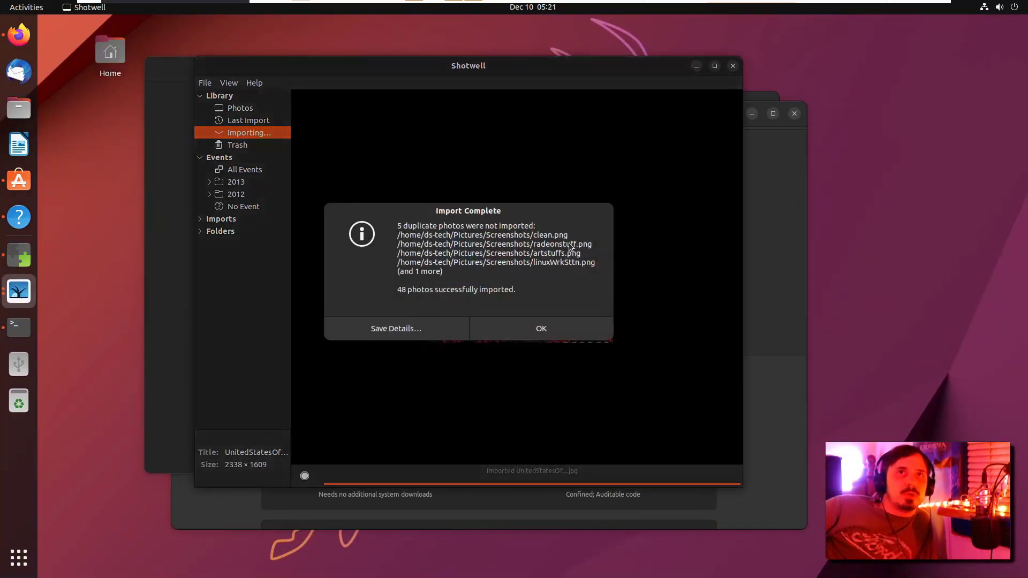
left_click(540, 337)
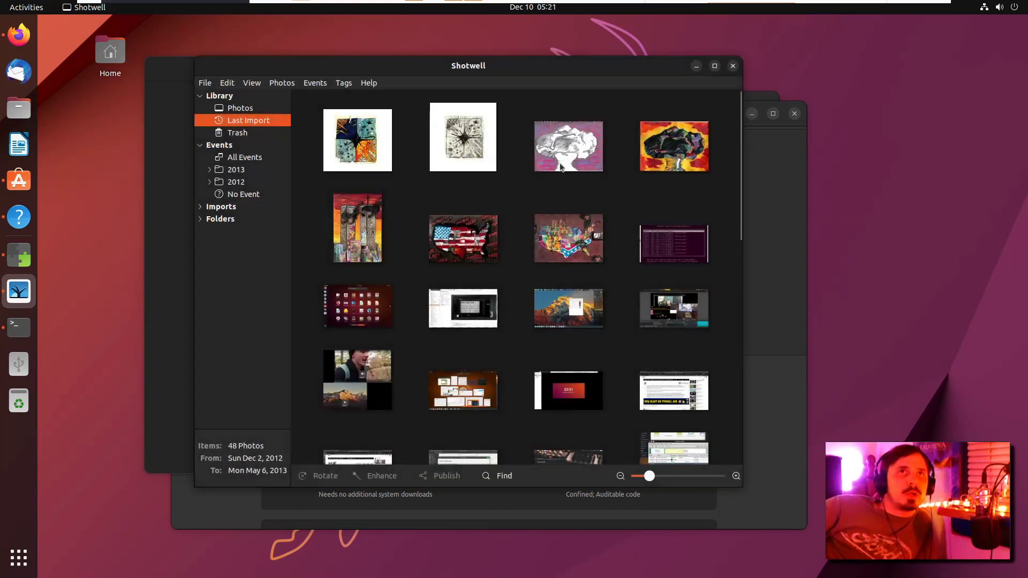
- Browse the thumbnails of the last import in the Shotwell library
scroll(622, 194, "down", 10)
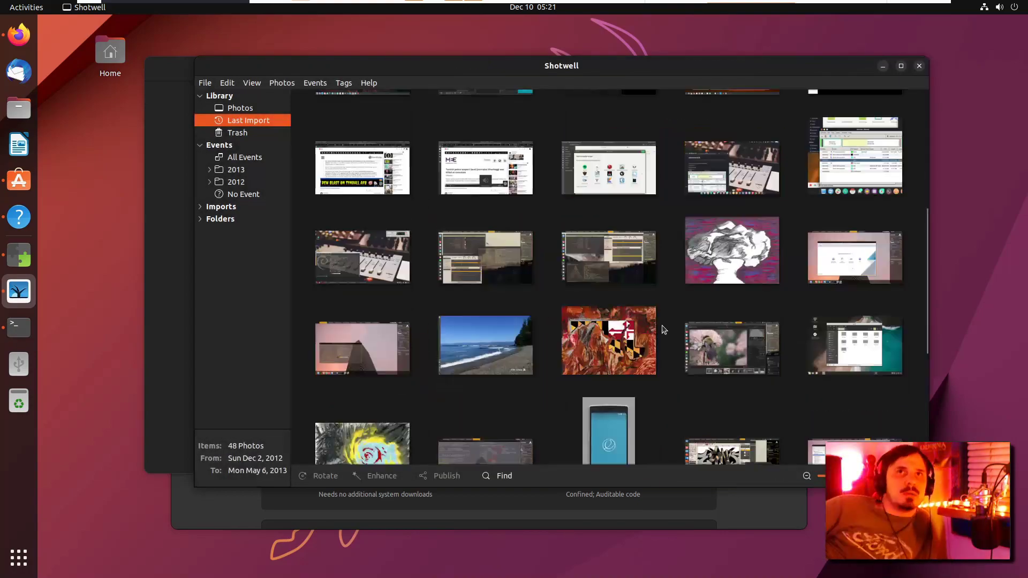
scroll(642, 294, "up", 8)
scroll(593, 290, "down", 6)
scroll(593, 289, "down", 3)
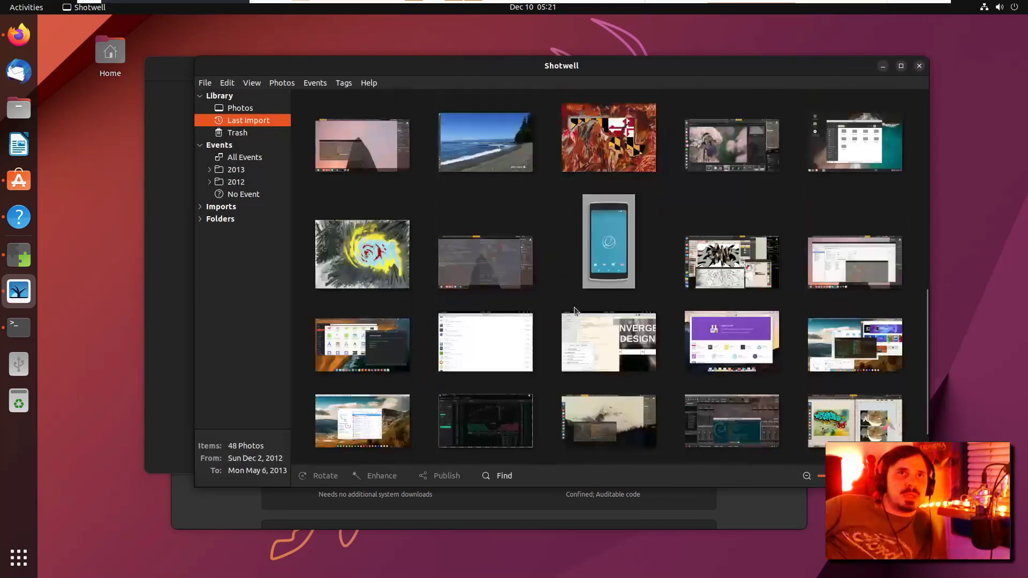
- View newarchlabs.png full size, return to the thumbnails and show the available options for the beach photo
scroll(413, 252, "up", 1)
double_click(380, 206)
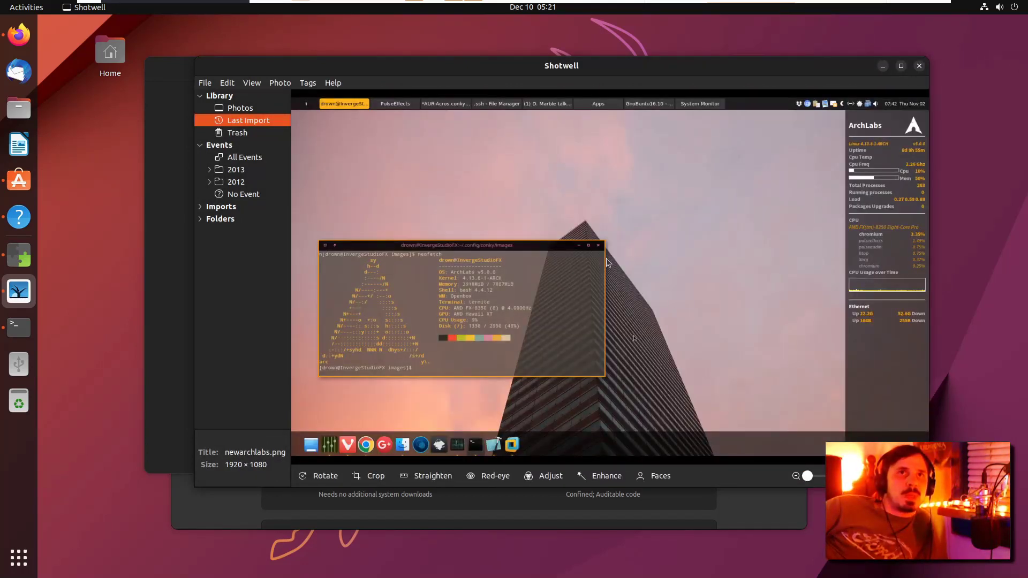
left_click_drag(565, 76, 511, 76)
key("Escape")
right_click(441, 222)
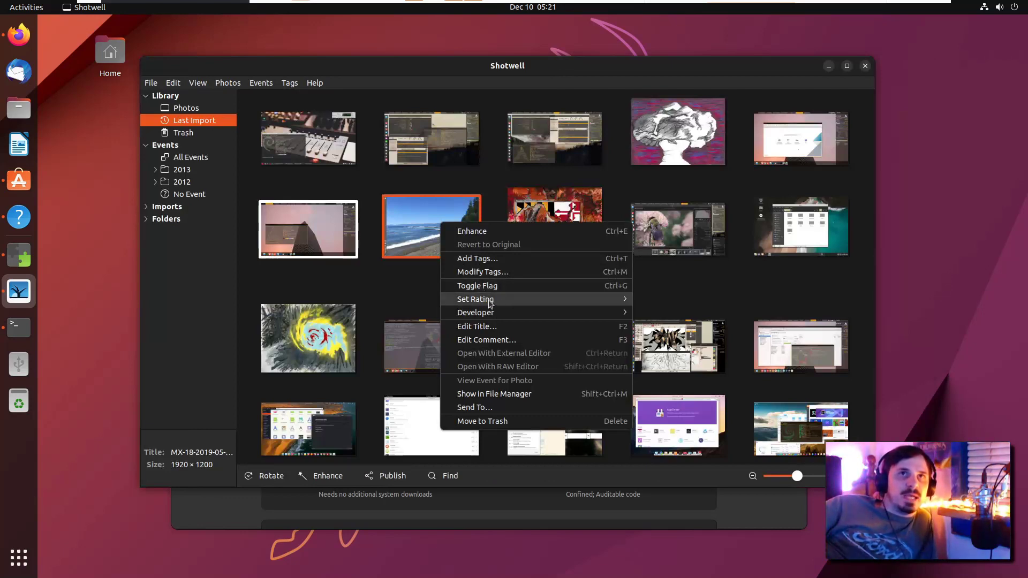
- View Maryland.png full size and move on to the black-and-white drawing with the red and purple background
scroll(521, 225, "up", 3)
double_click(552, 393)
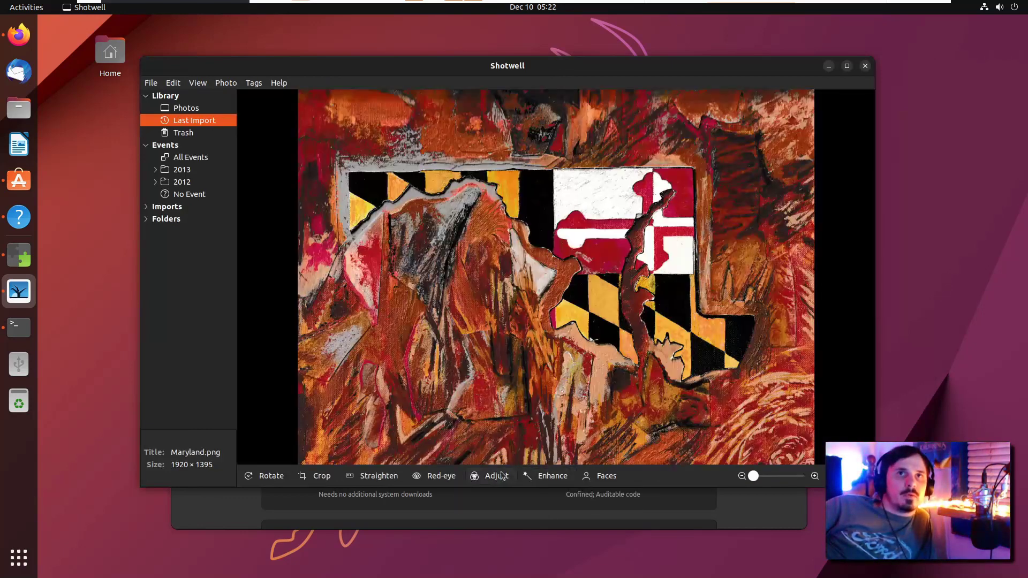
key("Right")
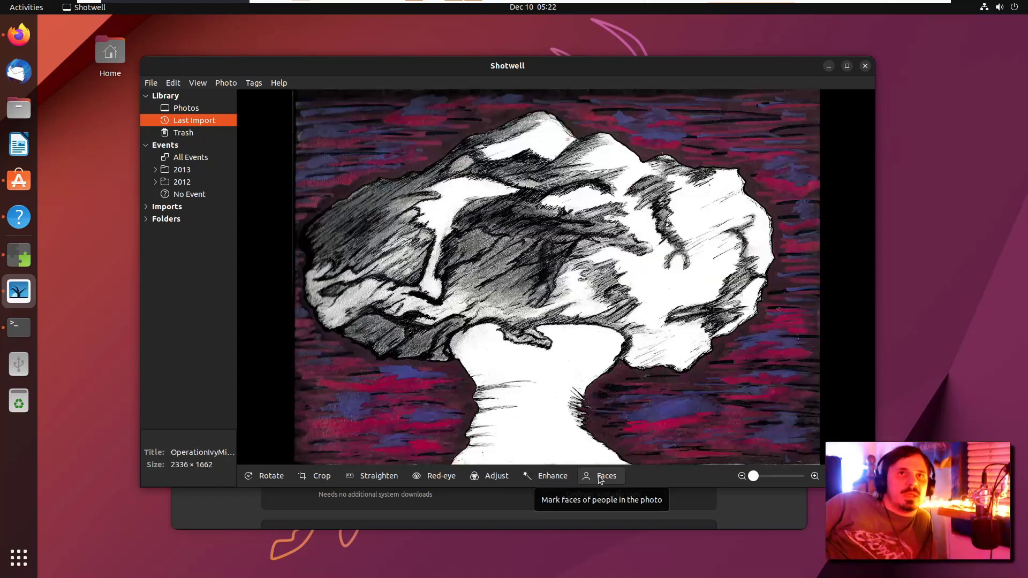
- Try the Adjust tool on the open drawing, reset its adjustment values and cancel the edit
left_click(494, 475)
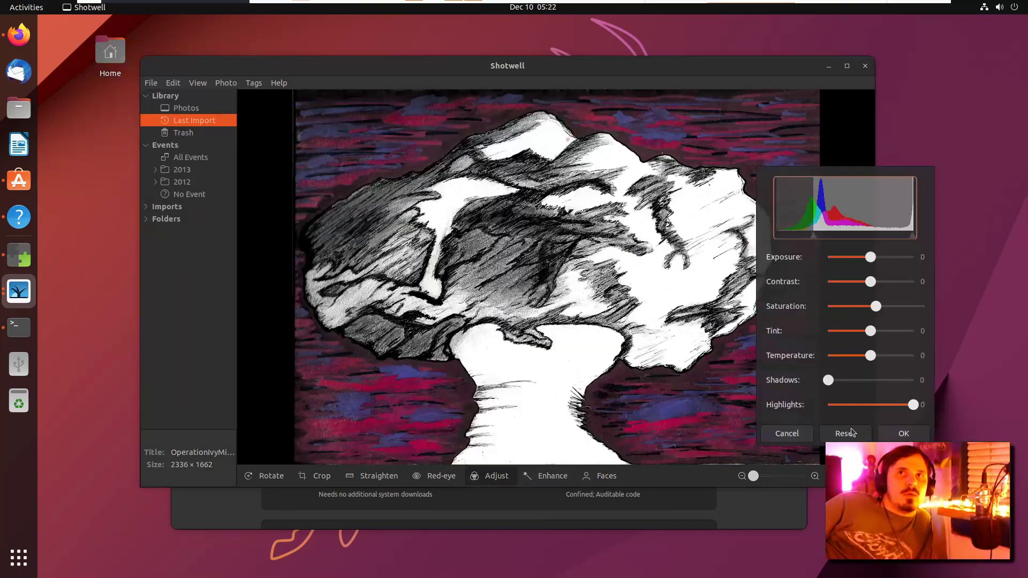
left_click(852, 432)
left_click(544, 477)
left_click(835, 434)
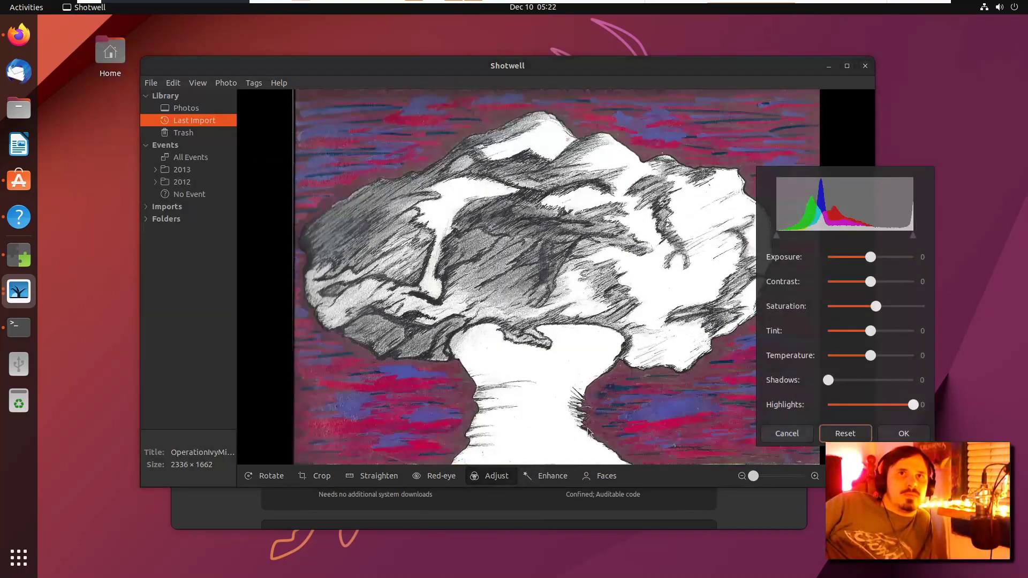
left_click_drag(865, 264, 881, 269)
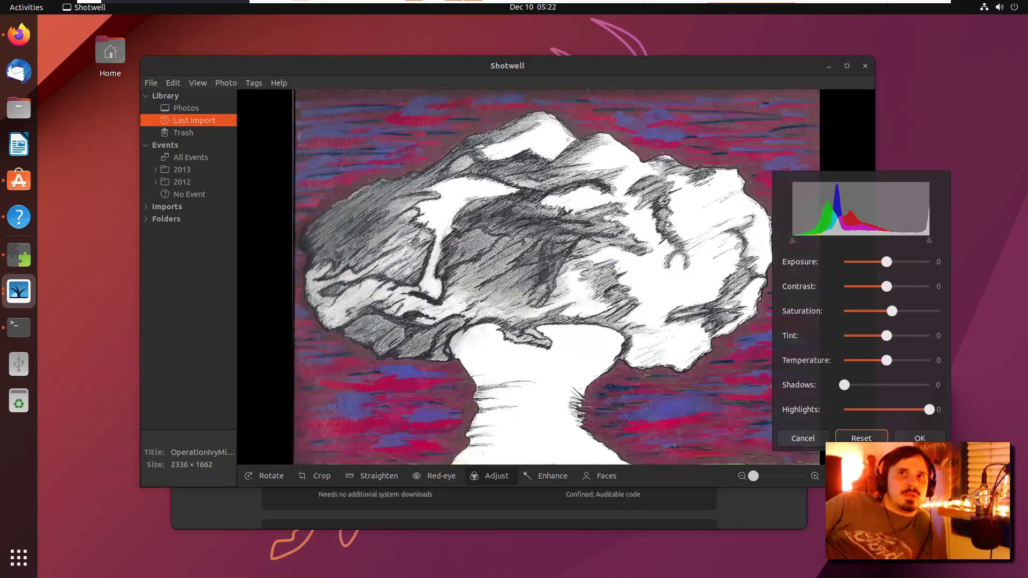
left_click(809, 438)
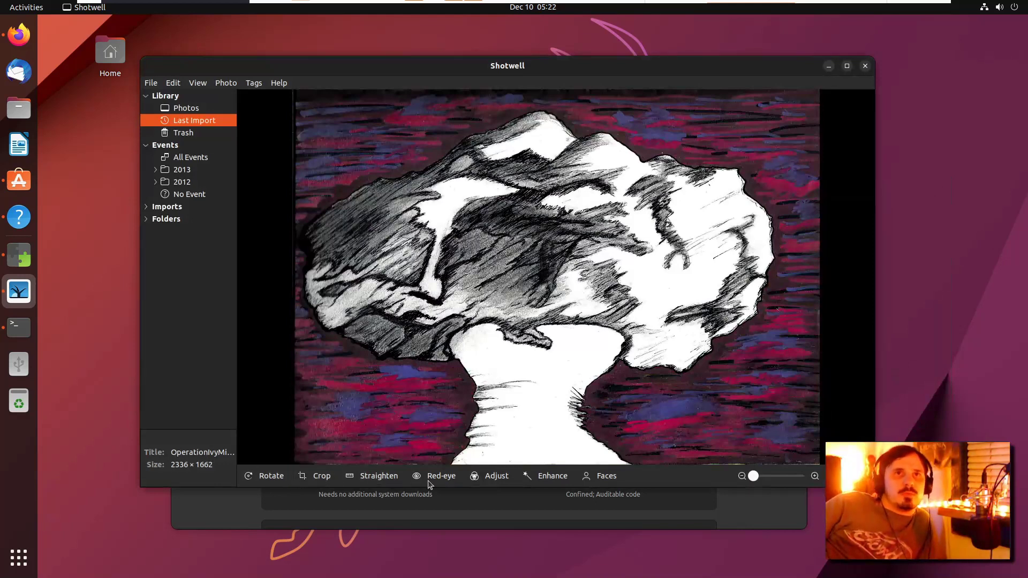
- Return to the thumbnails, page through the full-size photos from clean.png onward and go back to the library
double_click(387, 304)
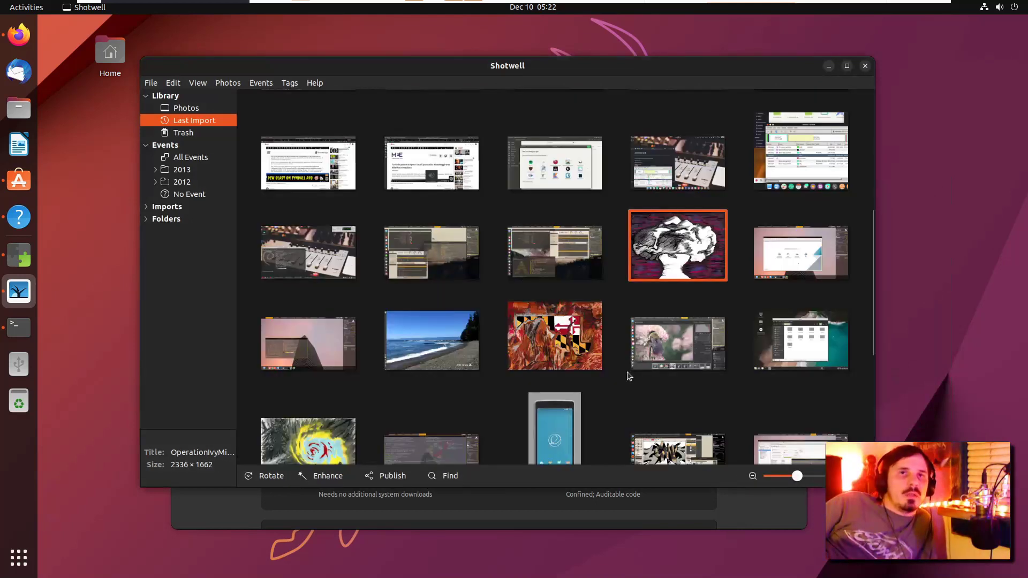
double_click(523, 345)
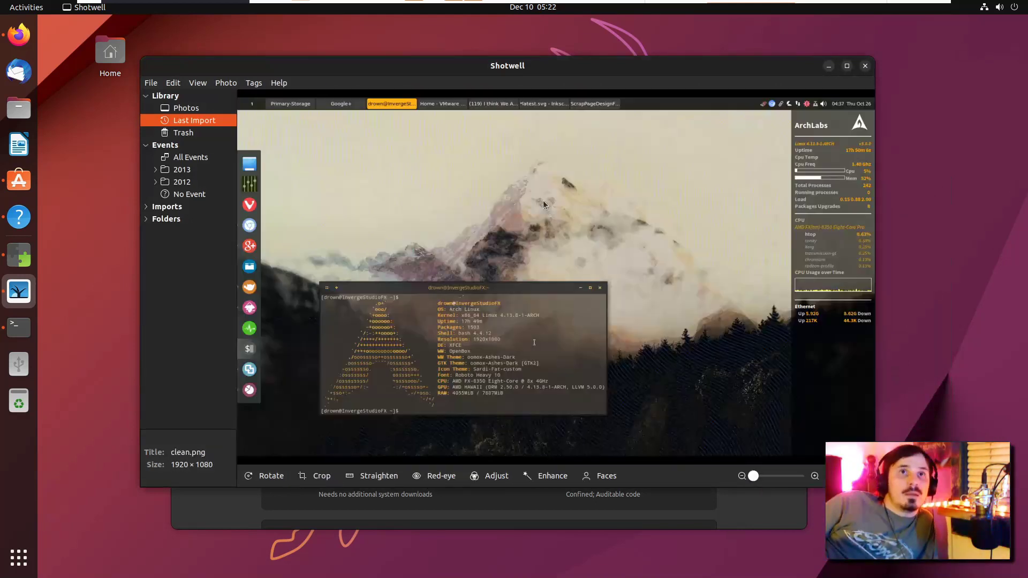
key("Right")
key("Right")
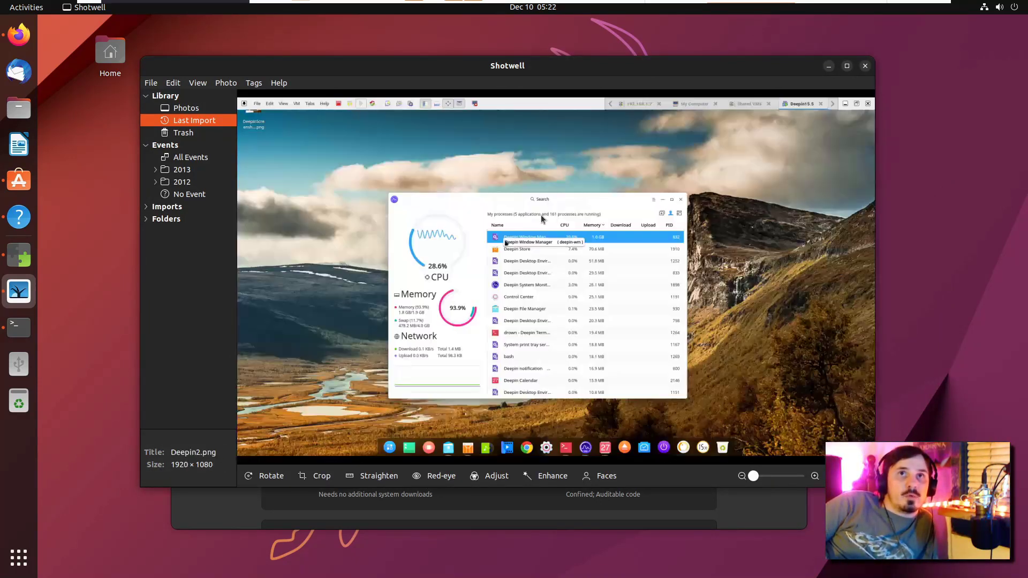
key("Right")
key("Right")
key("Right")
key("Right")
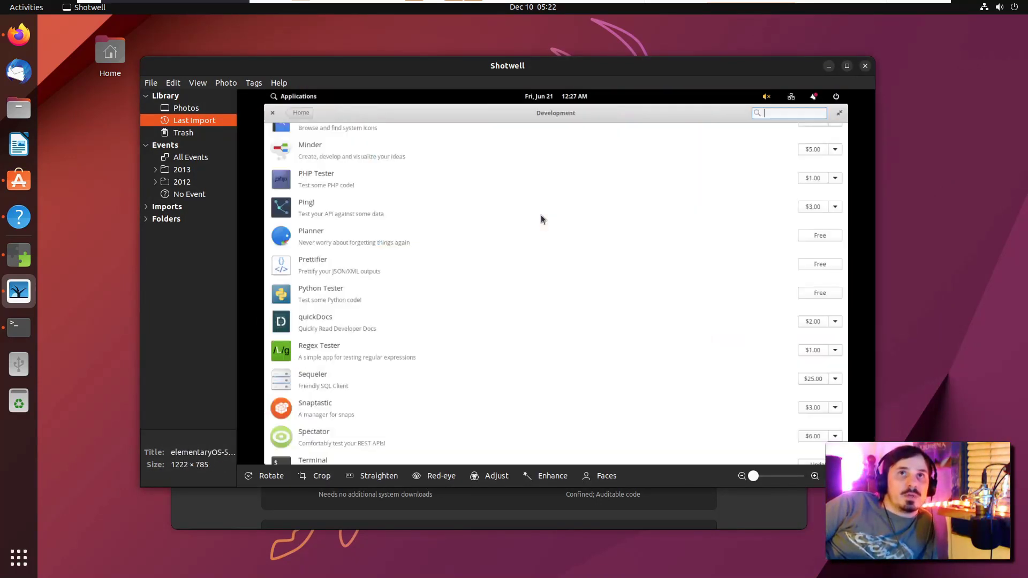
key("Right")
key("Escape")
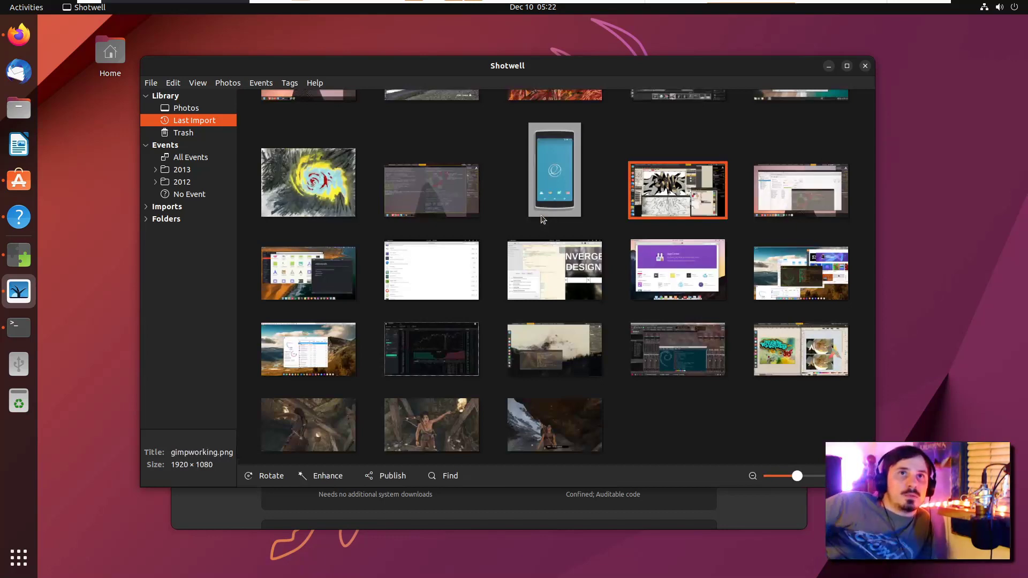
- Close Shotwell and bring up Ubuntu Software
left_click(864, 66)
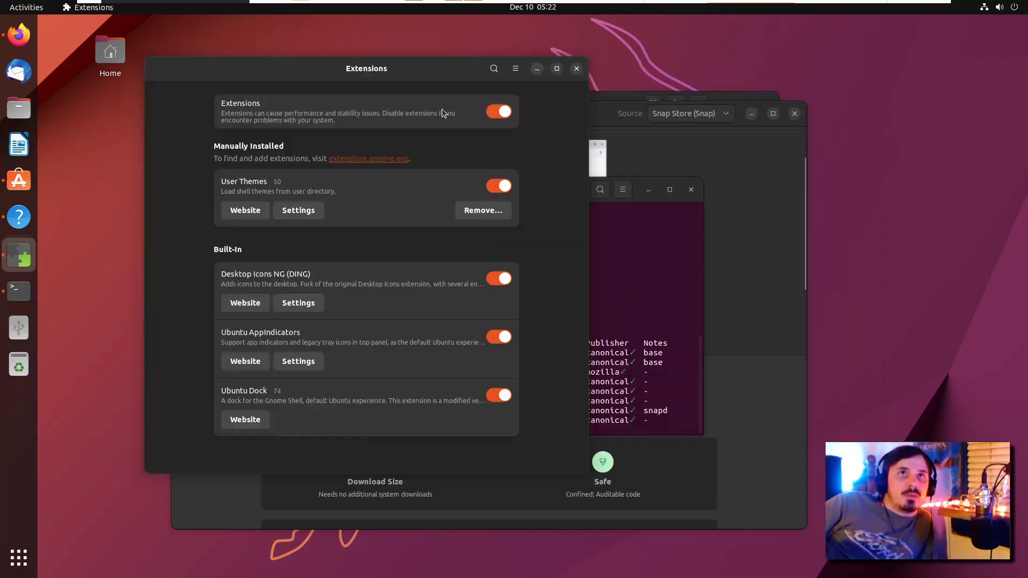
key("super")
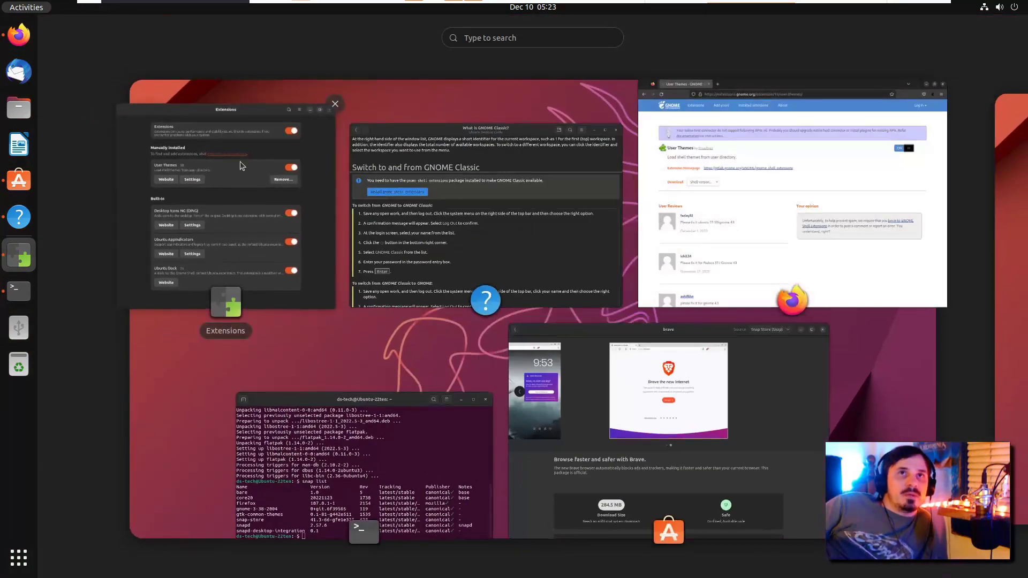
key("super")
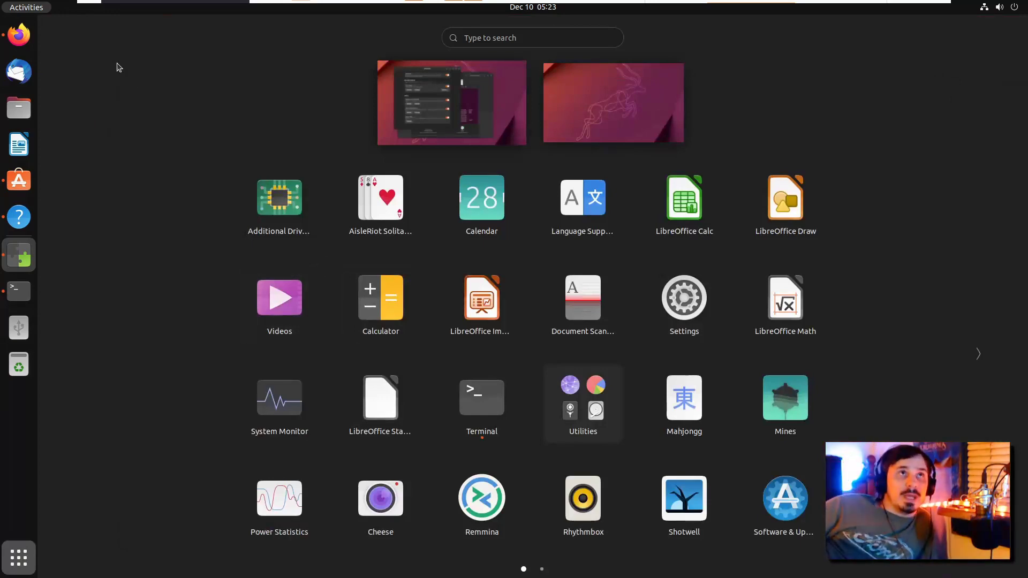
left_click(30, 185)
left_click_drag(273, 130, 290, 126)
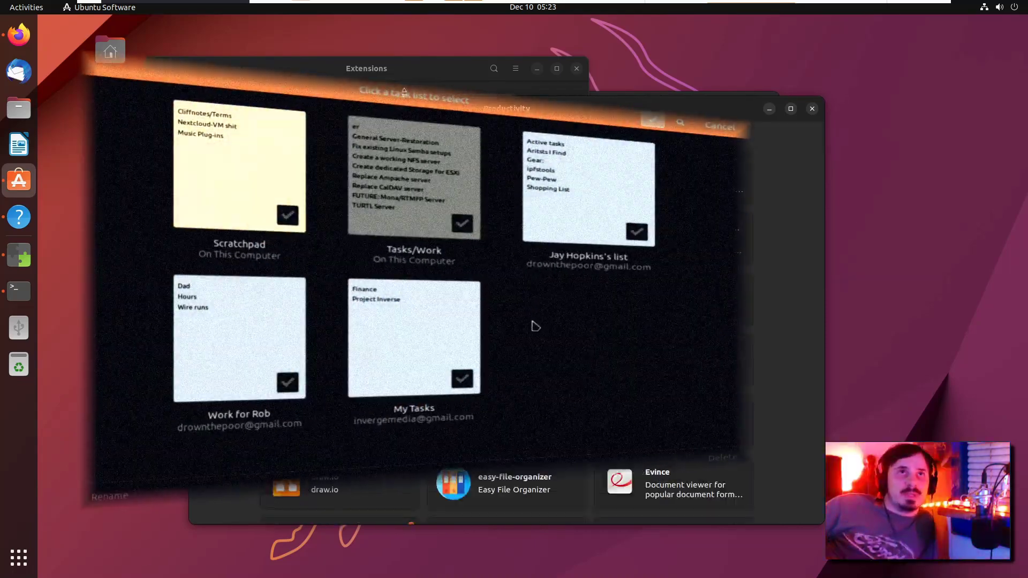
- Look over the Explore page of Ubuntu Software down to the app categories and return to the start of the page
key("alt+Tab")
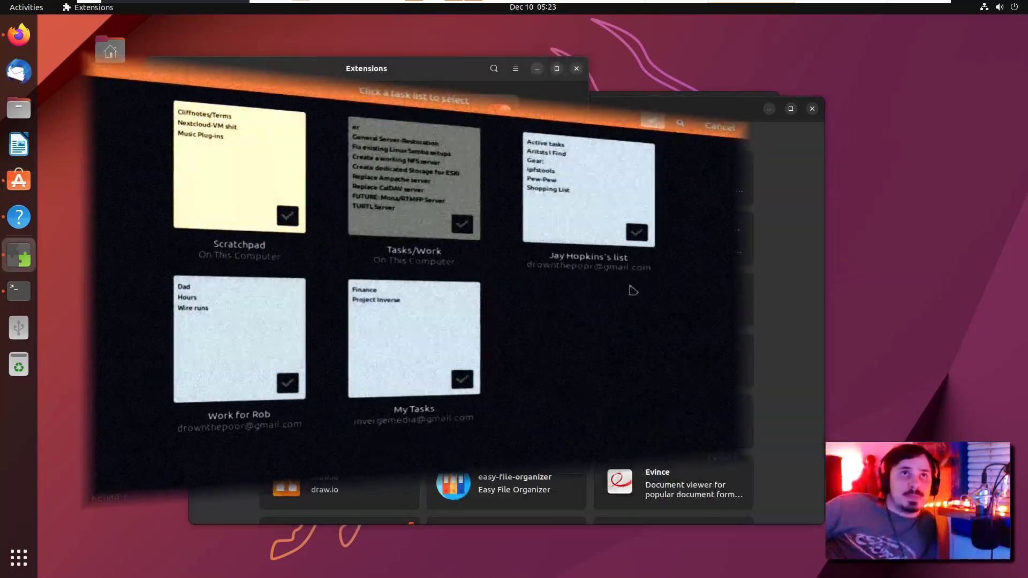
key("alt+Tab")
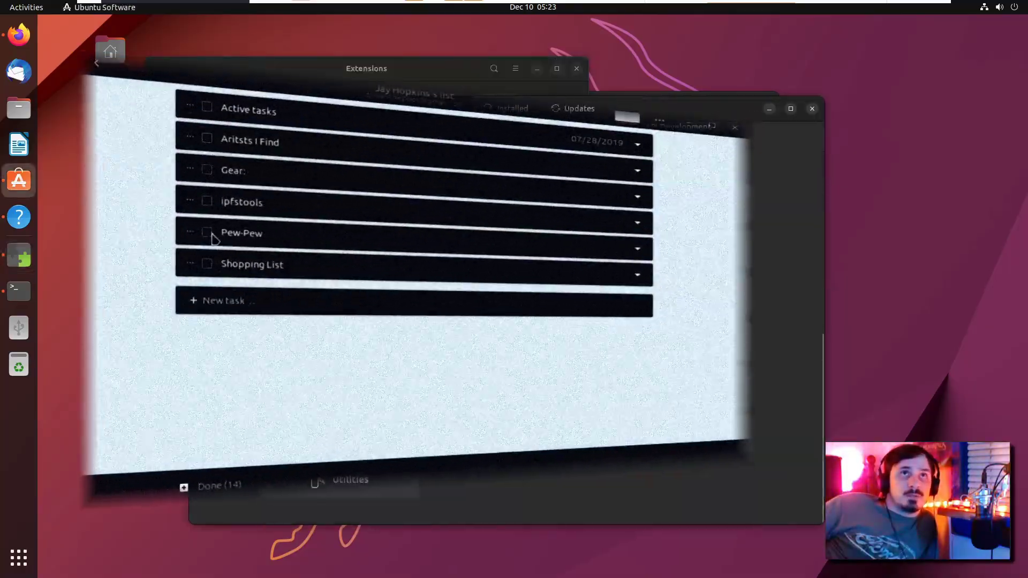
scroll(821, 266, "down", 3)
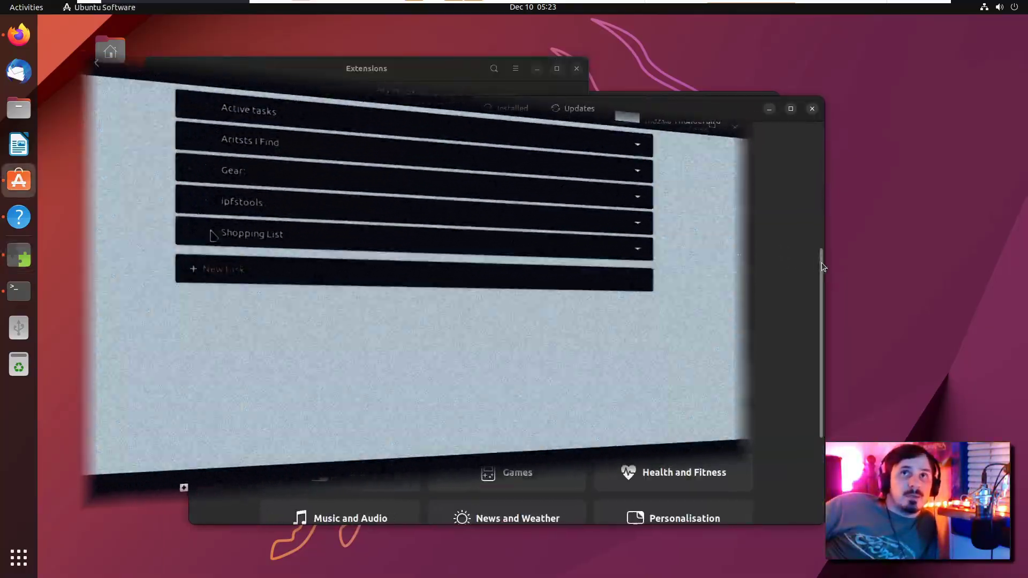
left_click_drag(821, 266, 822, 142)
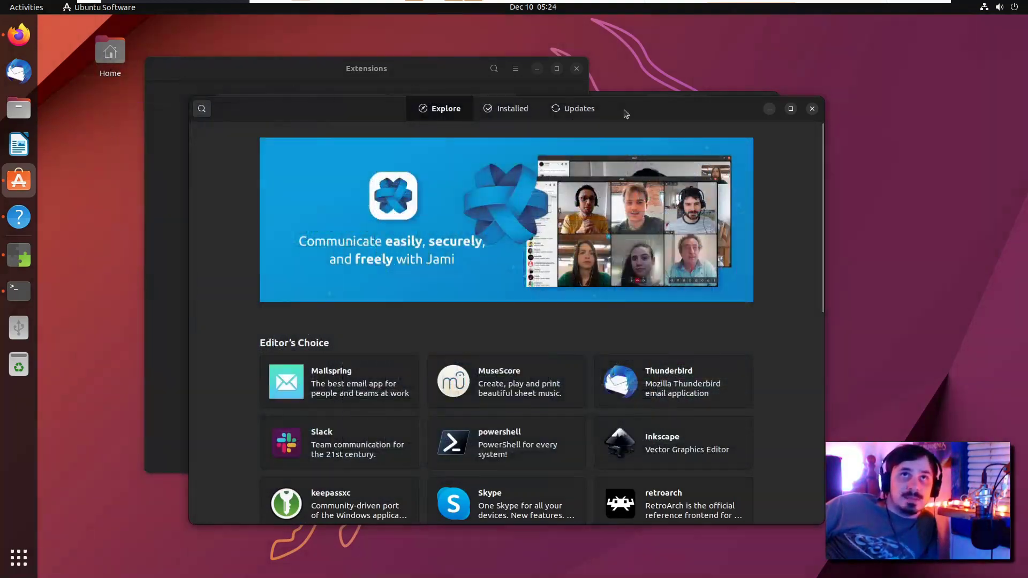
left_click_drag(624, 113, 649, 120)
- Launch the Videos player from the application overview
left_click(569, 90)
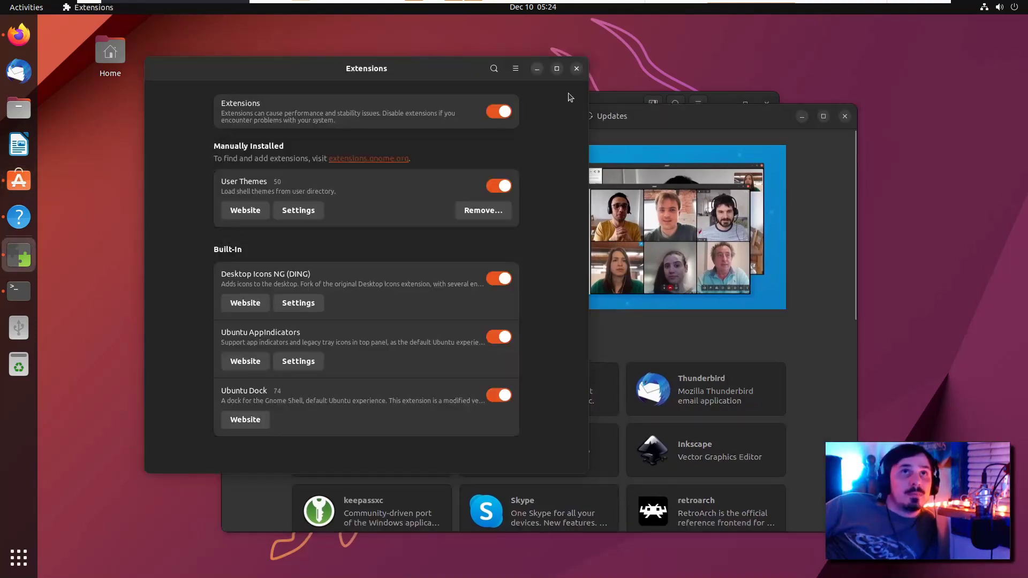
key("alt+Tab")
key("super")
key("super")
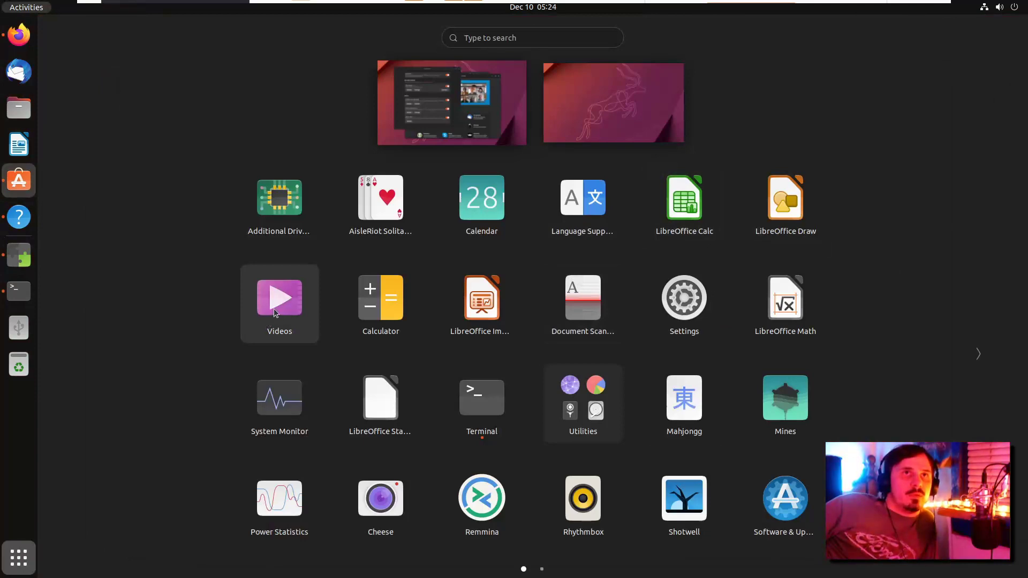
left_click(274, 309)
left_click(308, 64)
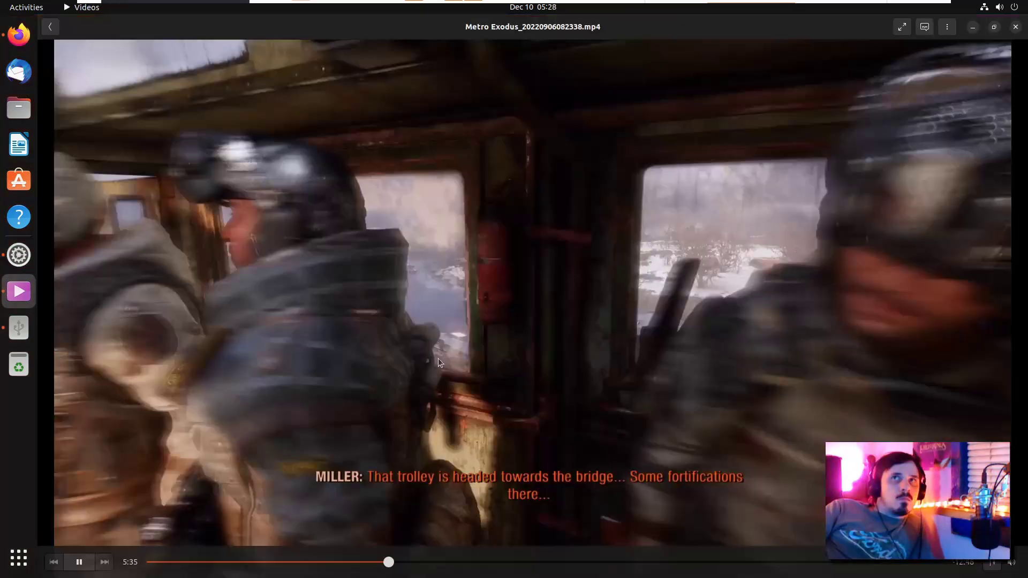
- Take the Metro Exodus video player out of its maximized state and enlarge its window
key("super")
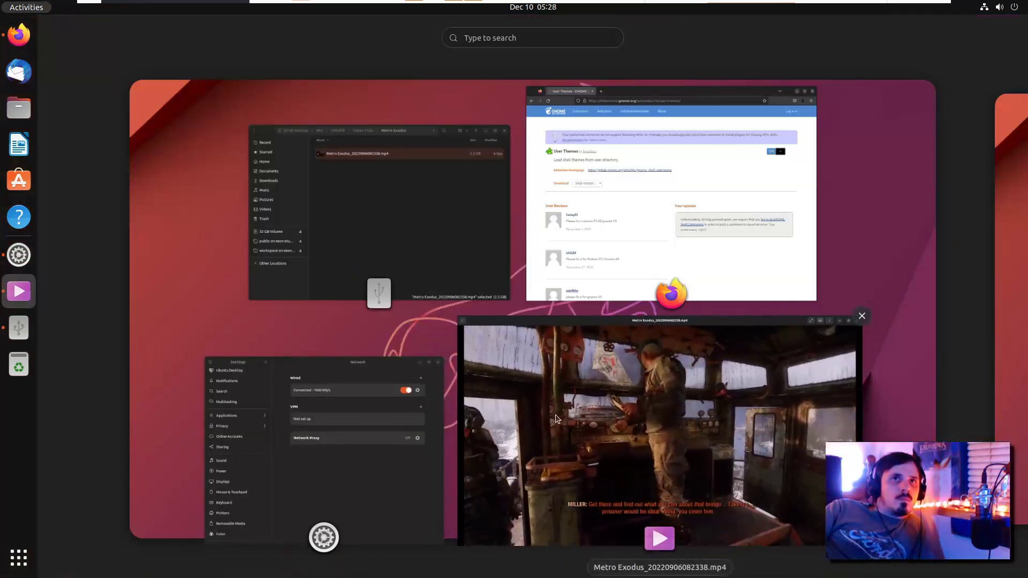
left_click(555, 414)
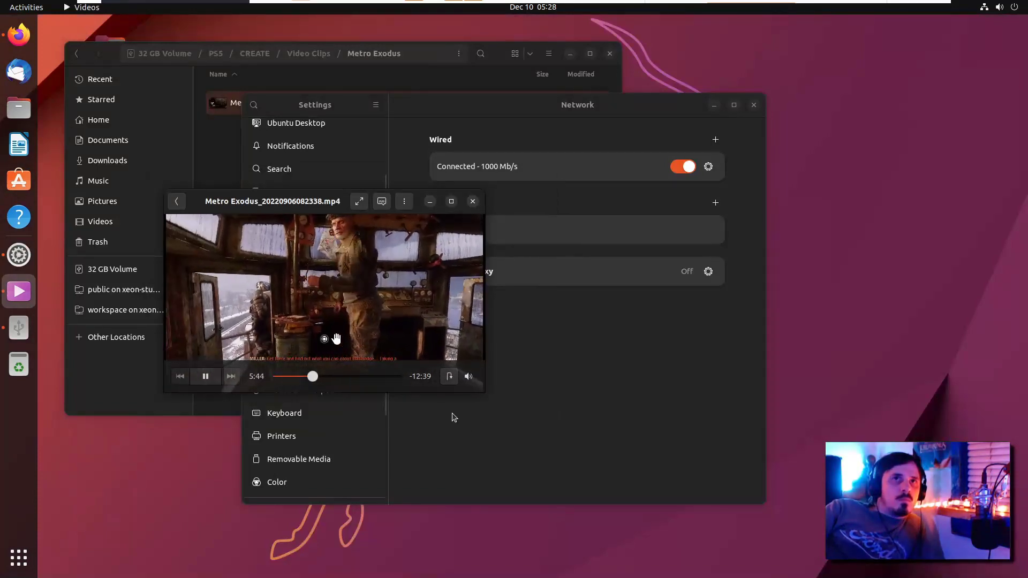
left_click_drag(481, 396, 705, 530)
left_click_drag(705, 530, 710, 526)
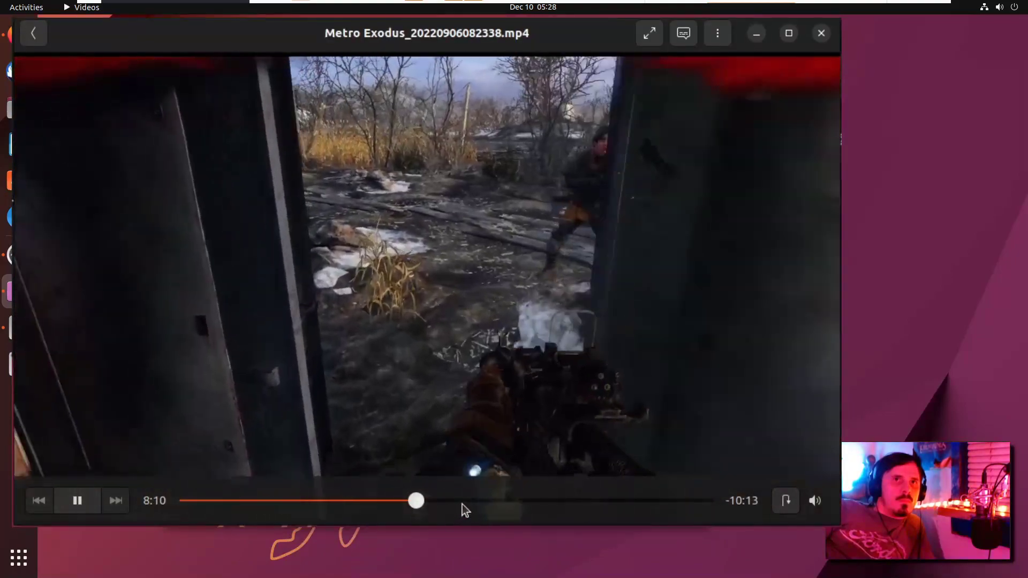
- Skip ahead in the Metro Exodus video to about 9:46, 11:23 and 12:44
left_click(464, 502)
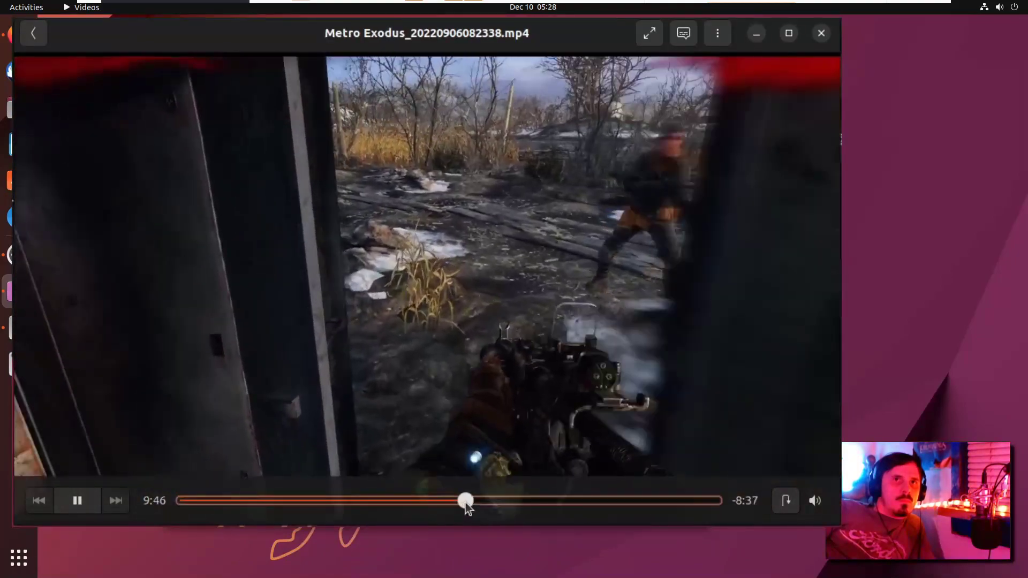
left_click(512, 500)
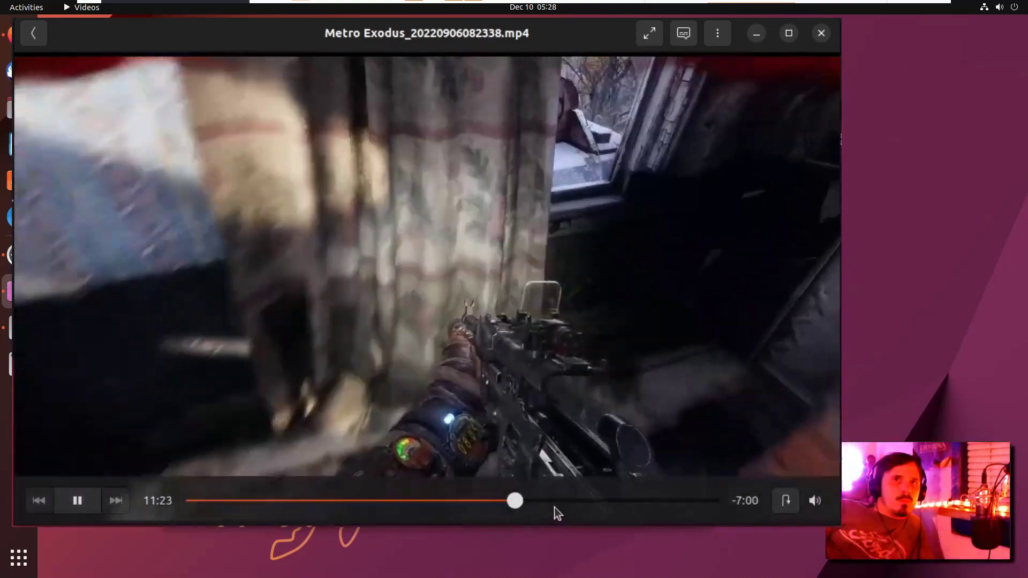
left_click(555, 501)
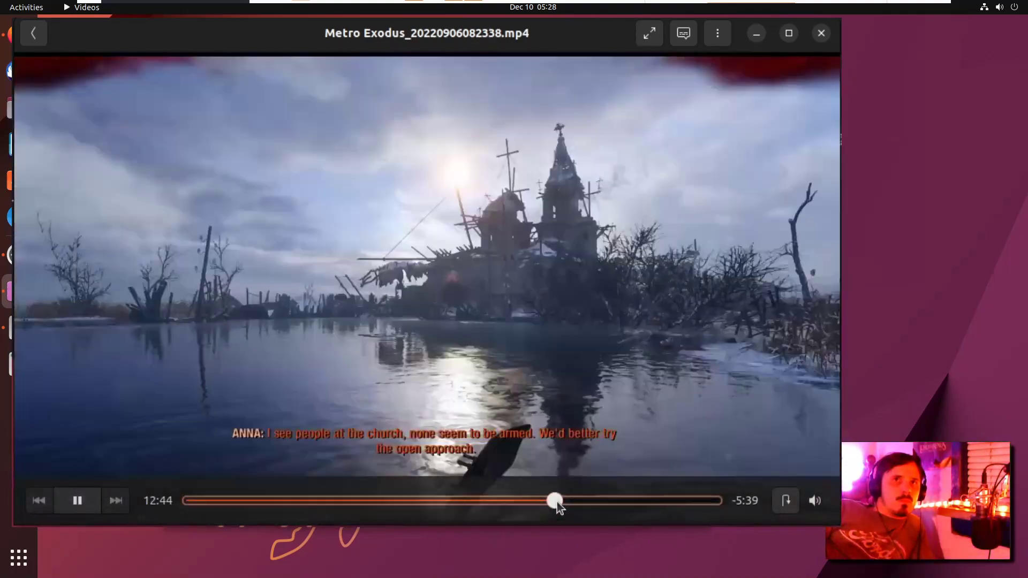
- Launch Passwords and Keys from the Utilities group in the application overview and view the GnuPG keys
key("super+Down")
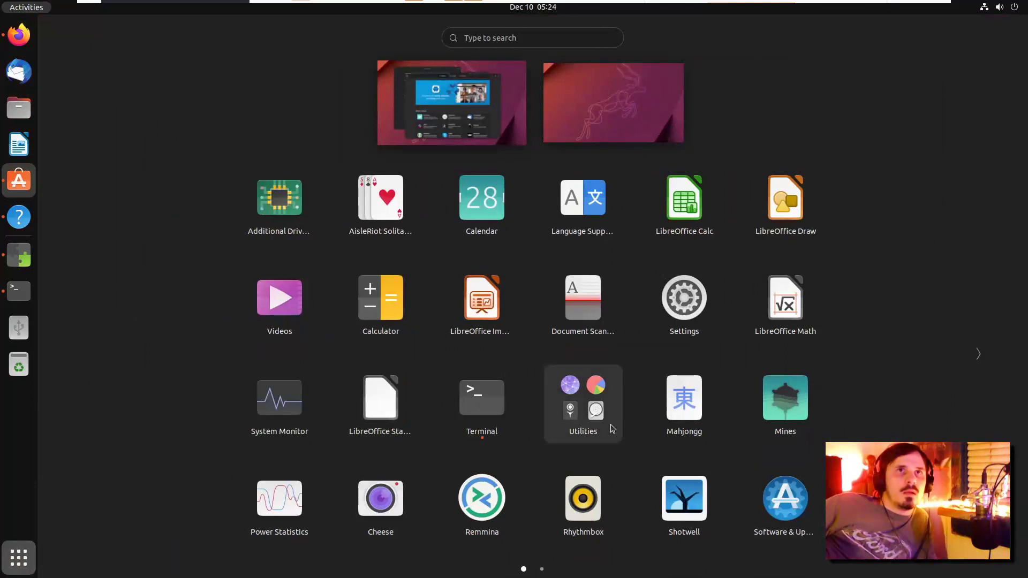
left_click(613, 428)
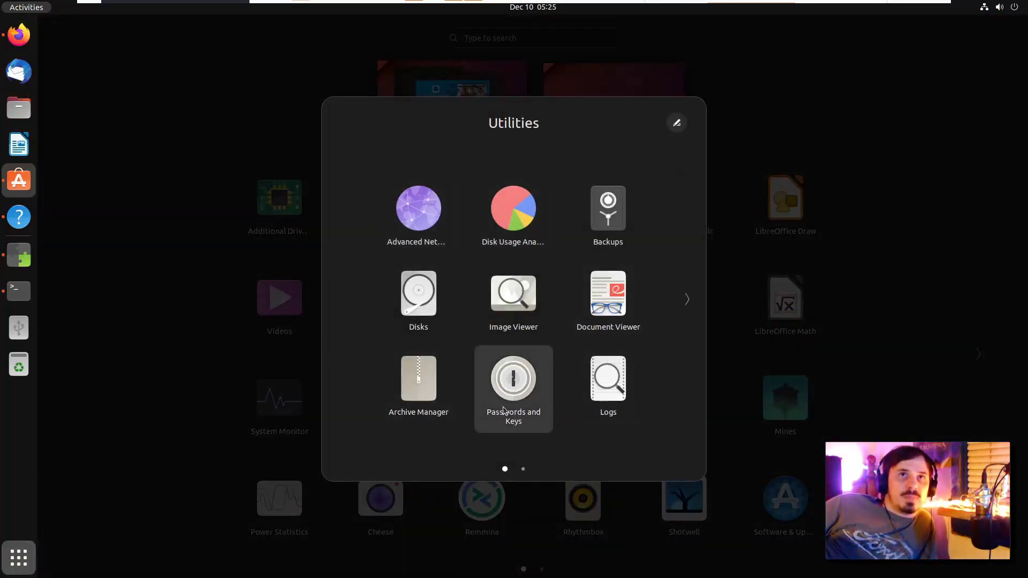
left_click(509, 381)
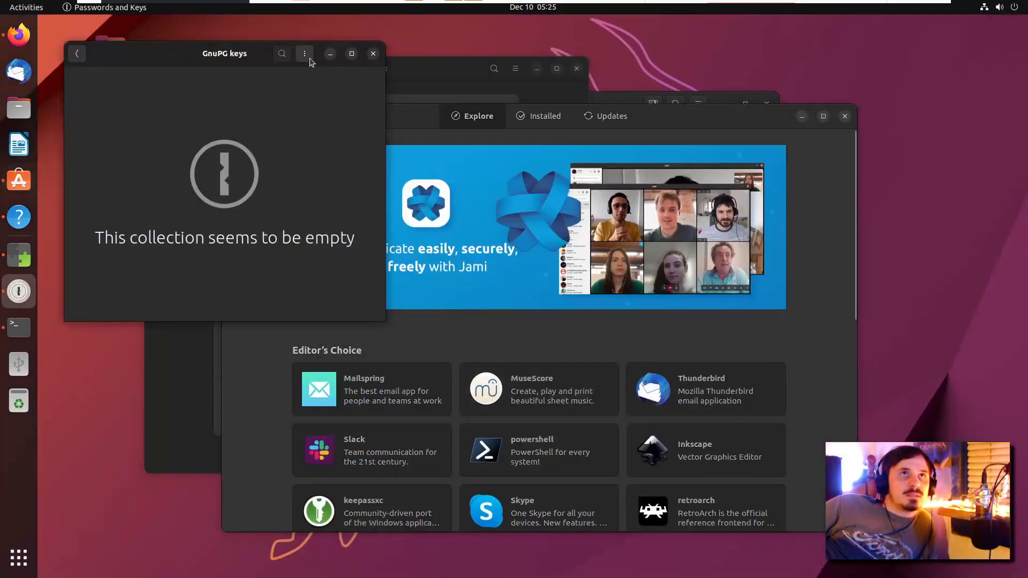
- Launch Backups from the Utilities group, start creating the first backup and review the folders to back up and to ignore
key("super+a")
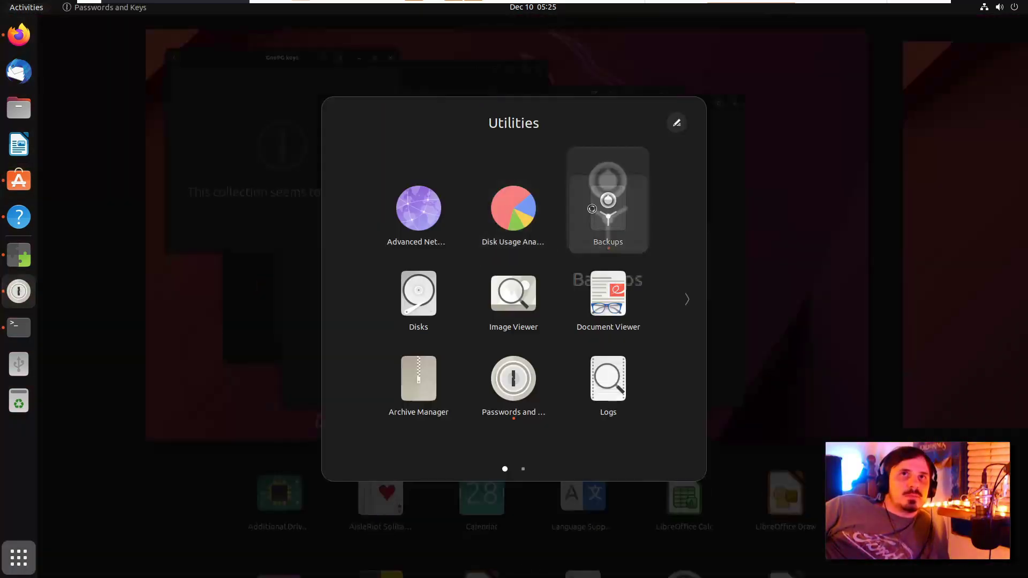
key("super")
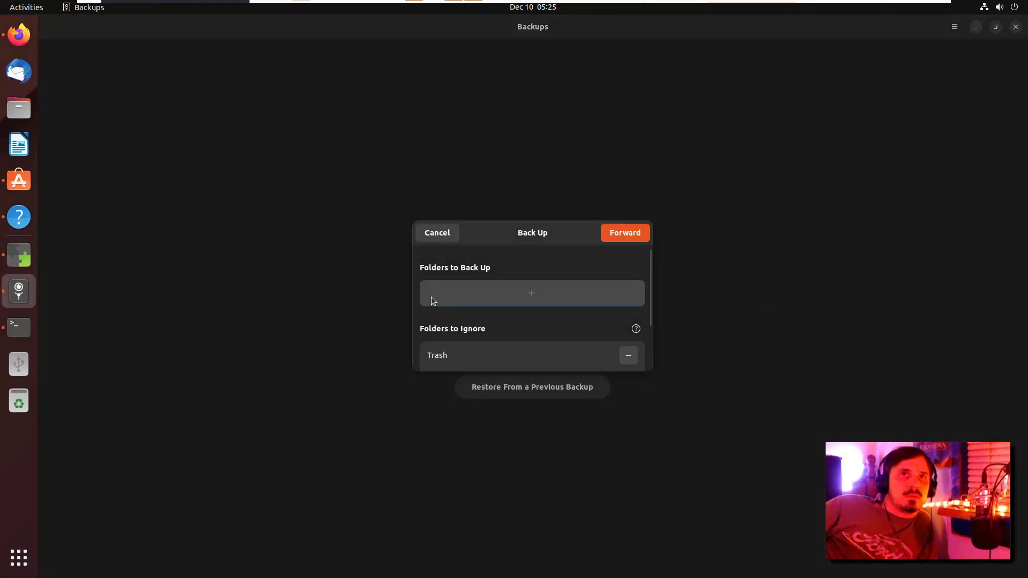
scroll(455, 308, "down", 3)
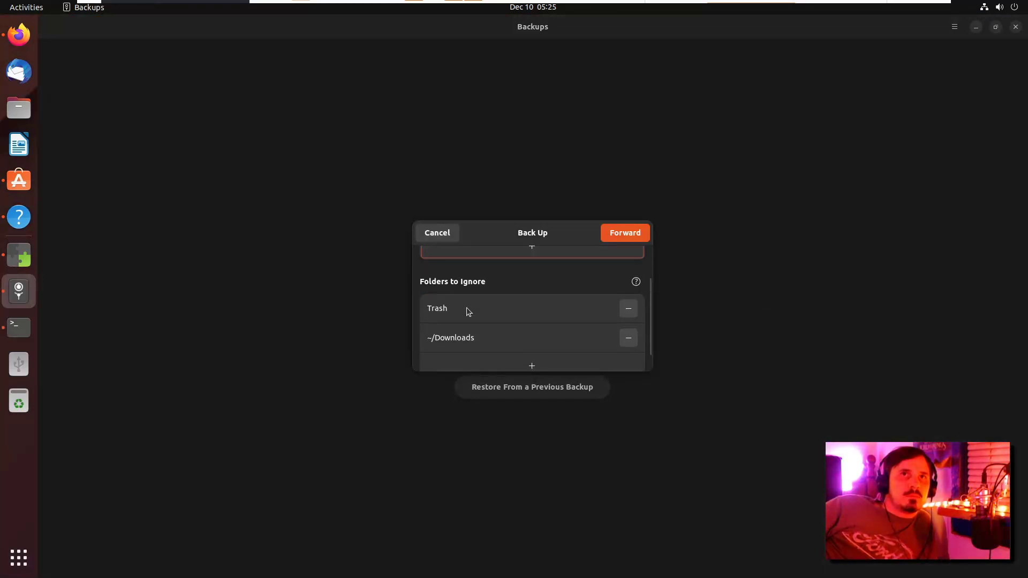
scroll(468, 312, "up", 3)
- Add a folder to back up, view the available storage locations and leave the backup setup
left_click(468, 294)
left_click(342, 349)
left_click(734, 221)
left_click(621, 233)
left_click(503, 260)
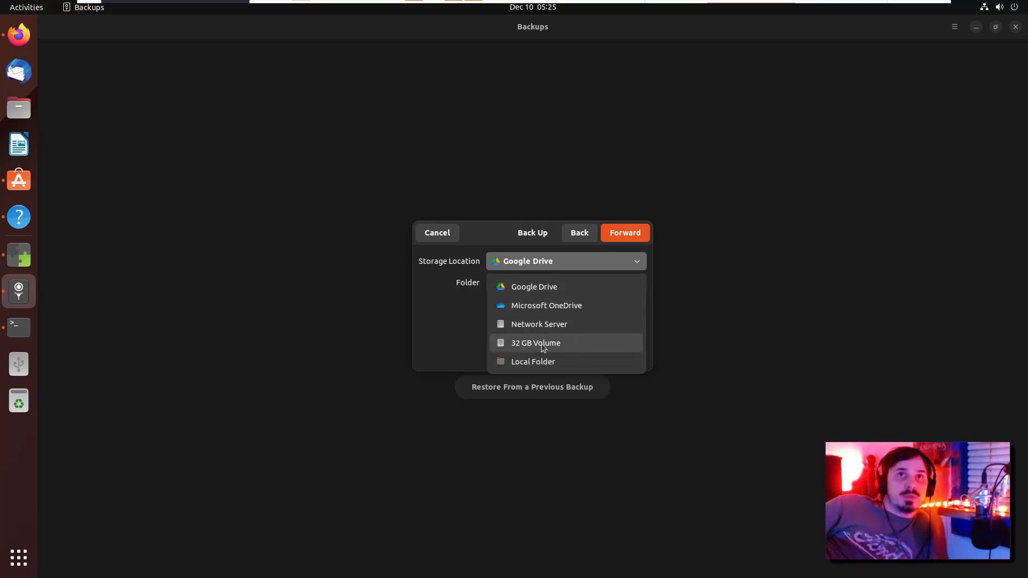
left_click(426, 332)
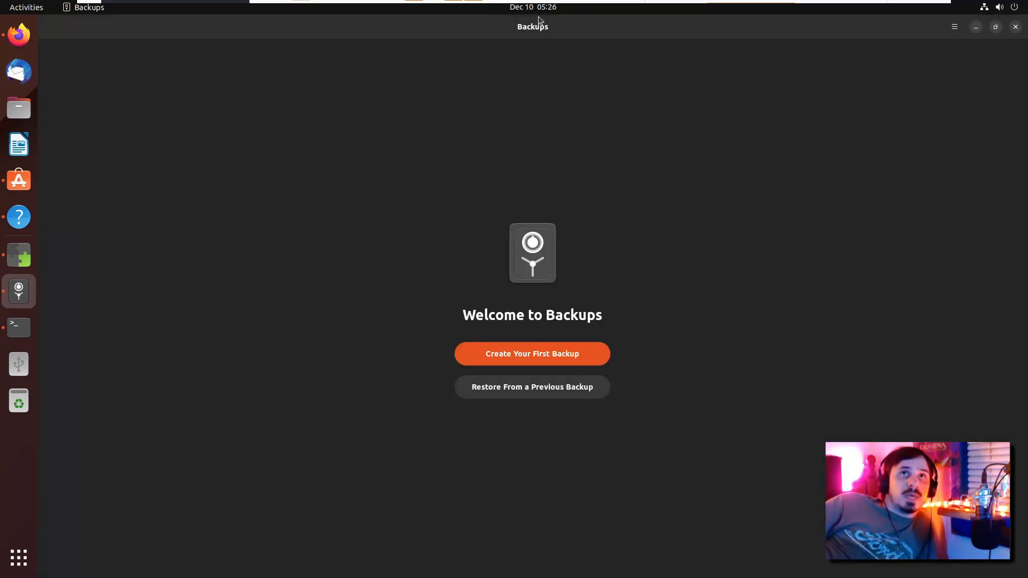
- Close the Backups, Ubuntu Software and Extensions windows, and minimize the browser showing the User Themes extension page
double_click(538, 16)
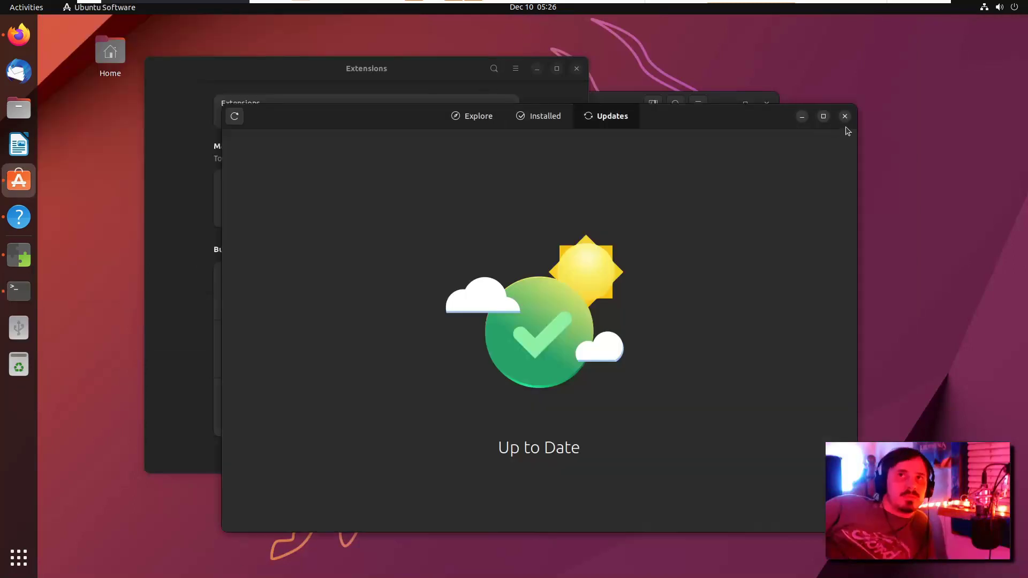
left_click(844, 116)
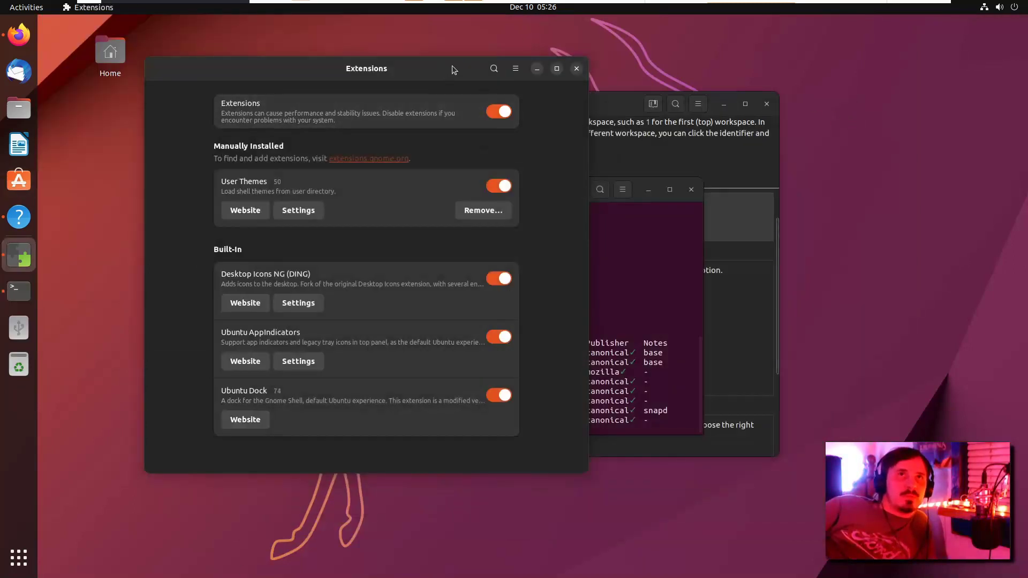
left_click(575, 68)
left_click(464, 162)
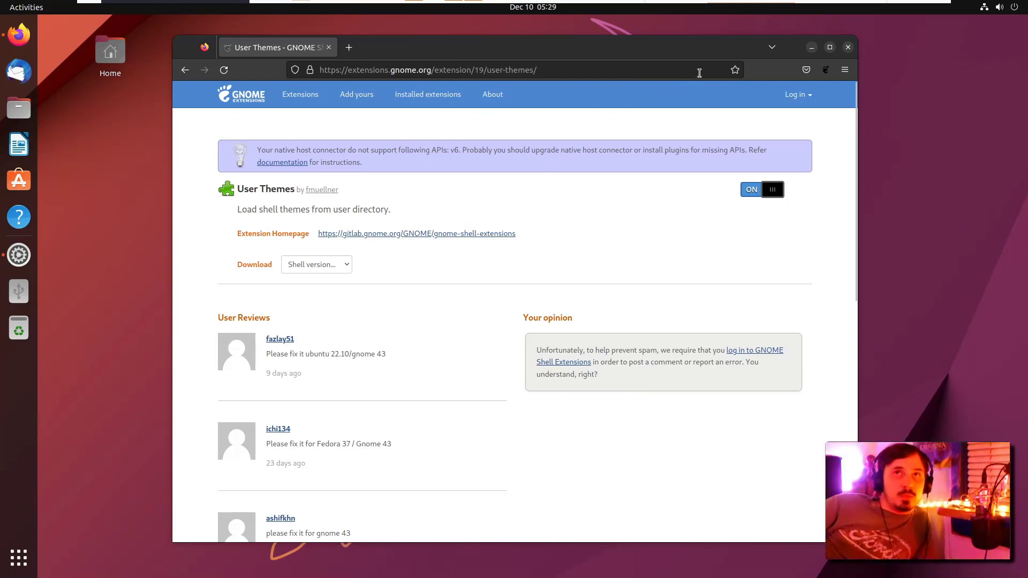
left_click(816, 47)
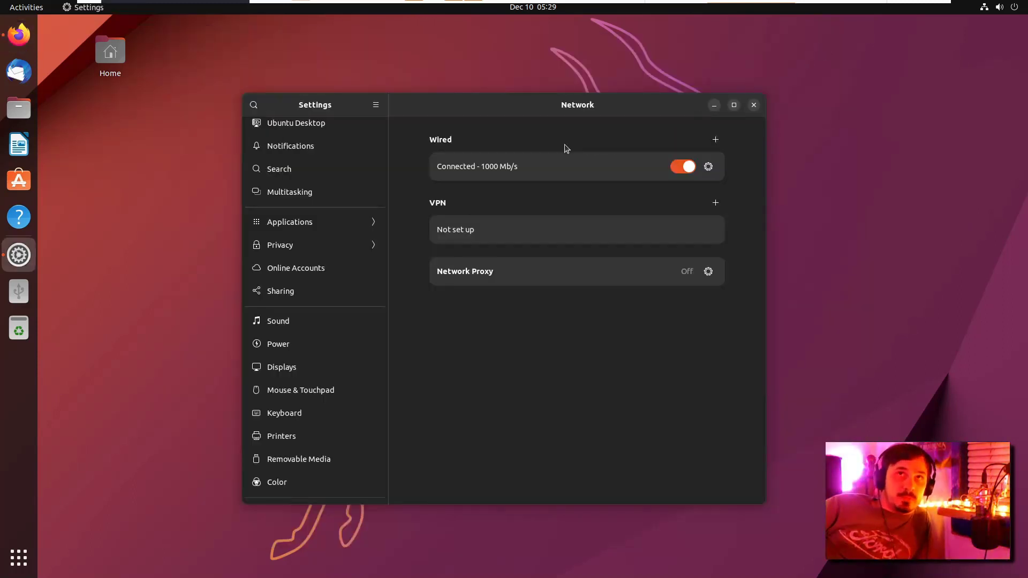
- Browse the Settings category list, make the Settings window narrower and minimize it
scroll(352, 258, "up", 3)
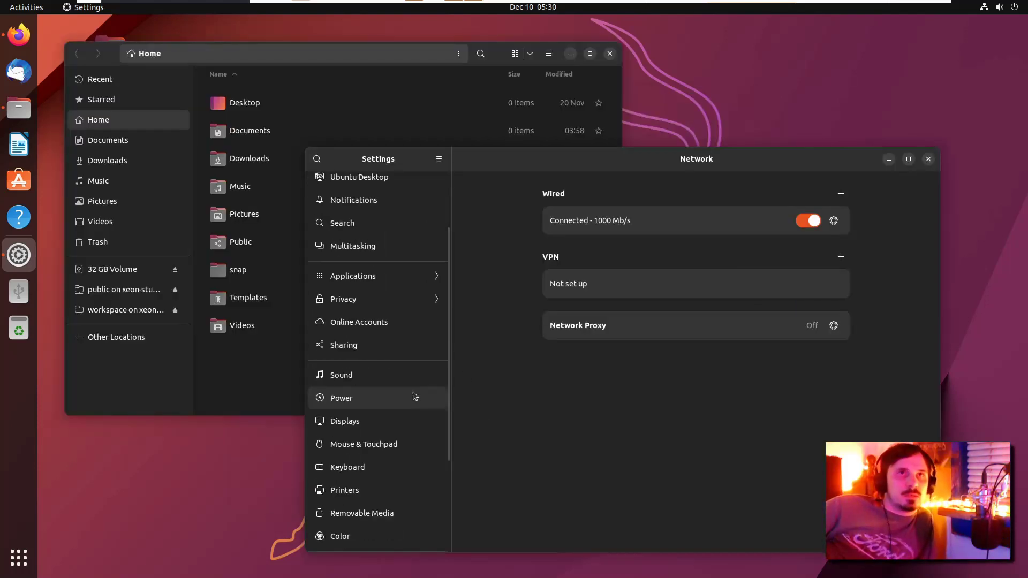
scroll(412, 396, "up", 2)
left_click_drag(942, 325, 814, 378)
scroll(418, 284, "down", 5)
left_click(764, 140)
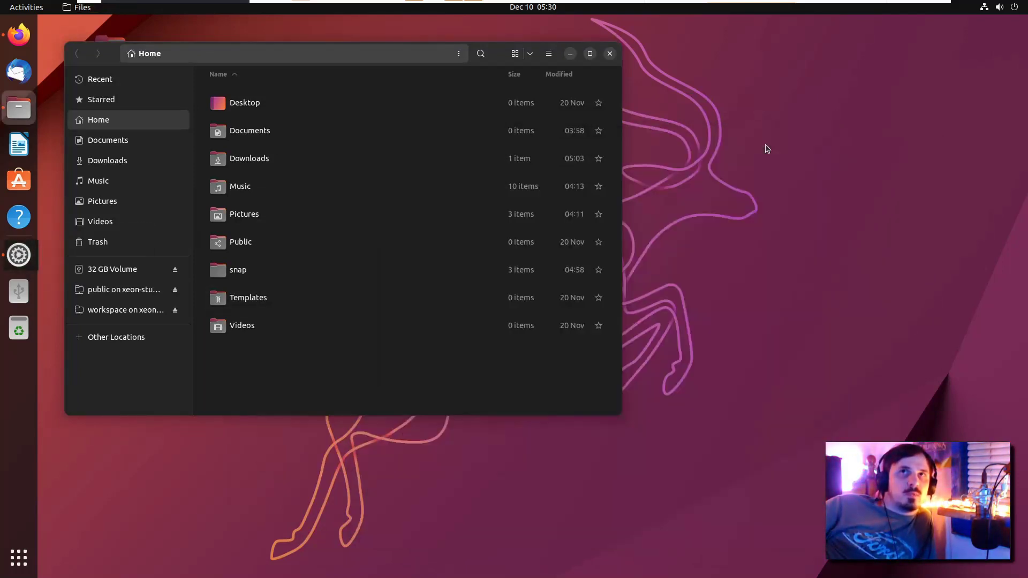
- Minimize and restore the Files window, and bring the Settings window back and reposition it
left_click(570, 53)
left_click(24, 115)
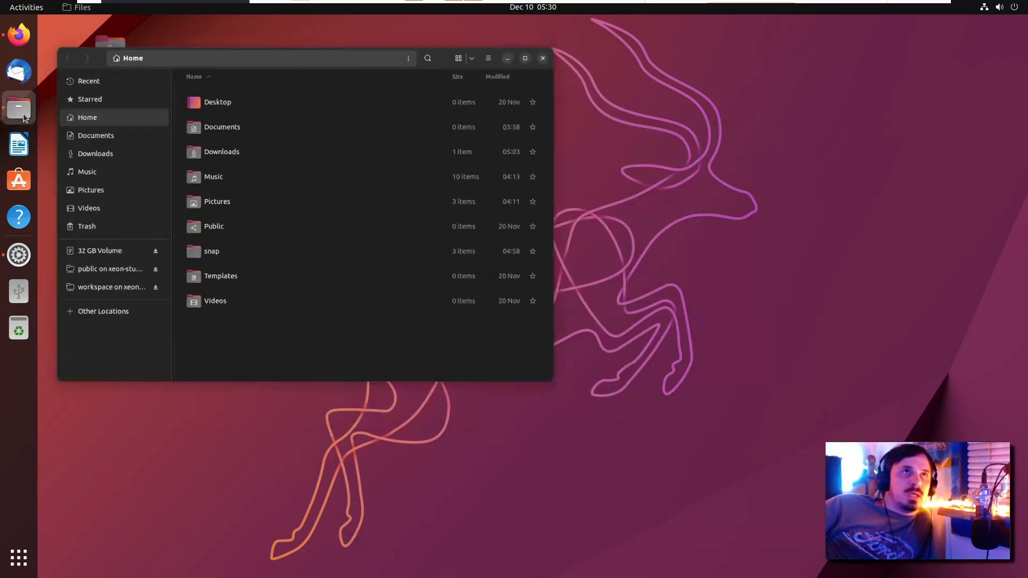
left_click(13, 256)
left_click_drag(556, 153, 460, 159)
scroll(395, 374, "down", 5)
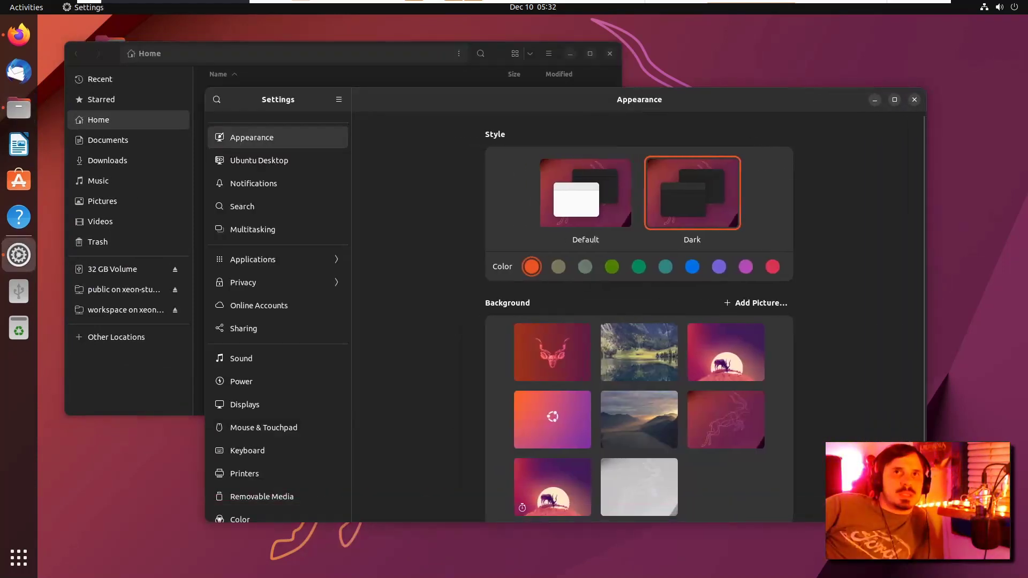
- Try the mountain lake and orange Ubuntu logo desktop backgrounds, moving the Settings window out of the way to see each
scroll(425, 363, "down", 1)
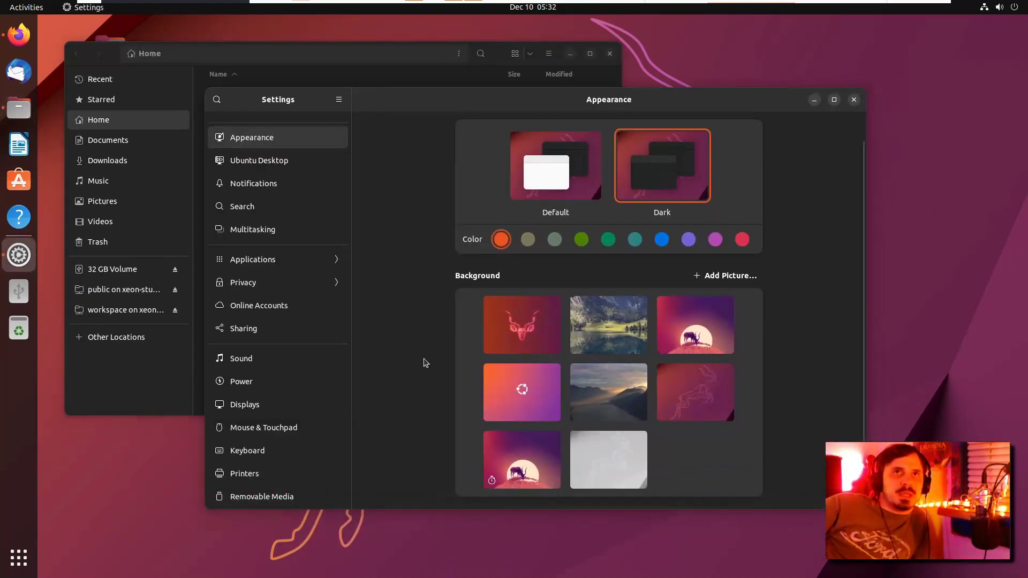
left_click(695, 339)
scroll(642, 322, "up", 2)
left_click(521, 372)
left_click_drag(733, 112, 546, 464)
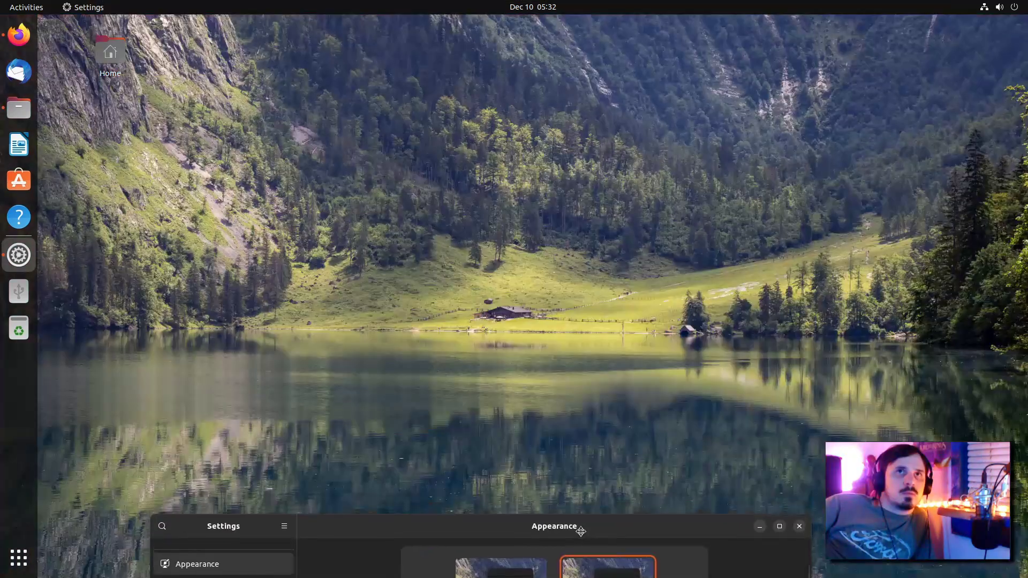
left_click_drag(581, 531, 578, 538)
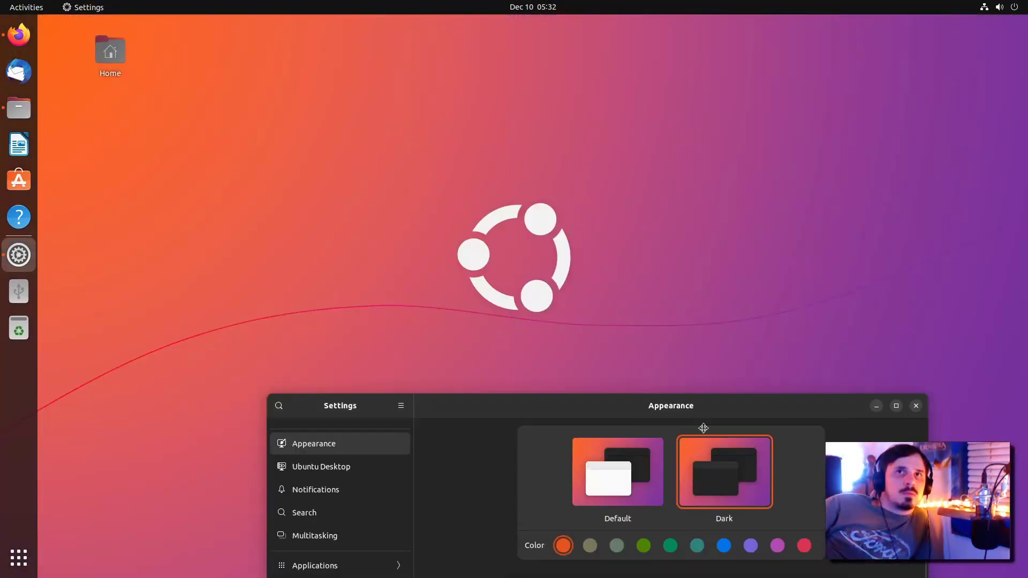
left_click_drag(704, 428, 667, 576)
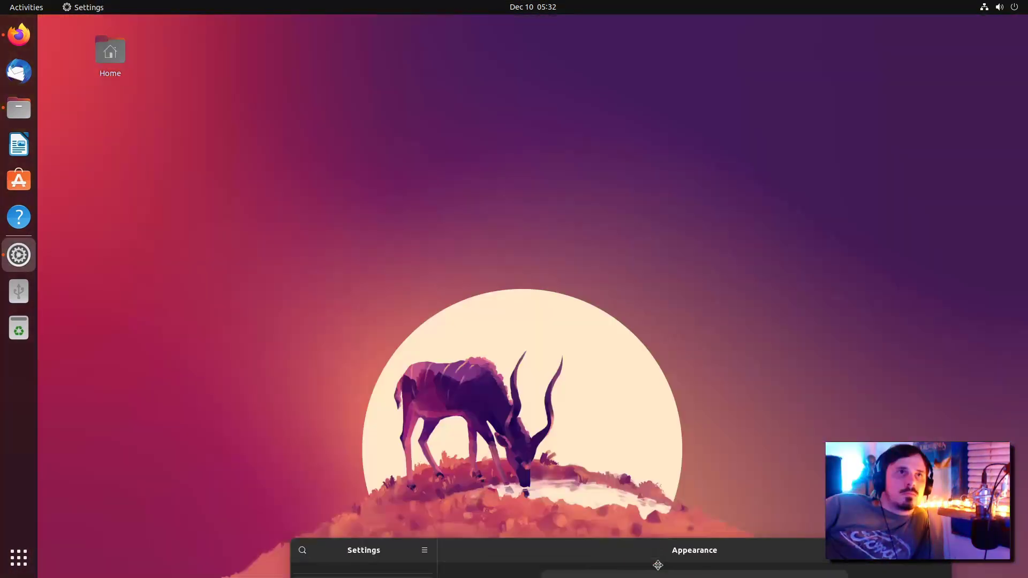
- Preview the grazing kudu and grey line-art kudu backgrounds, and set the mountain sunset picture as the desktop background
left_click_drag(656, 576, 649, 576)
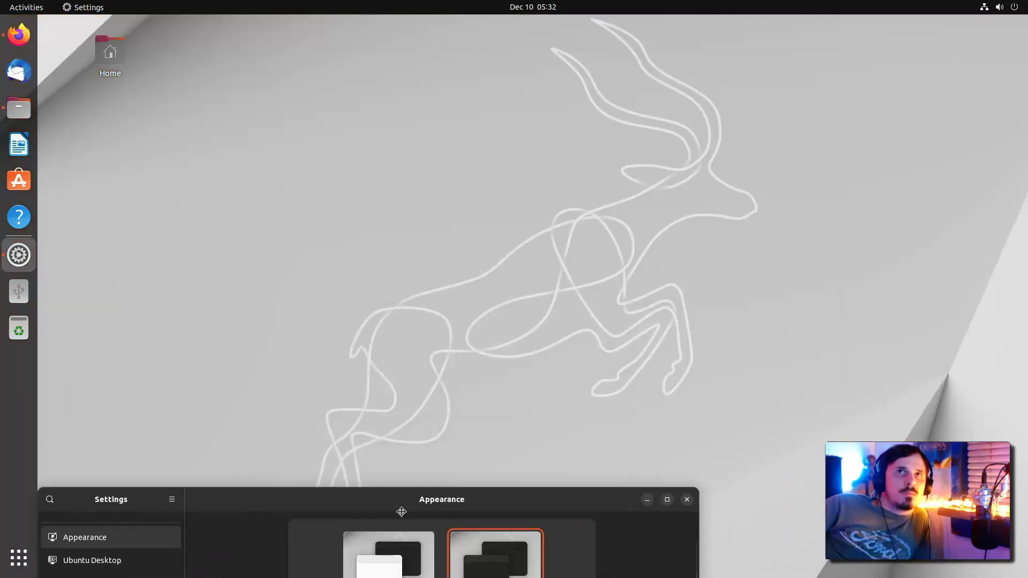
left_click_drag(399, 505, 397, 528)
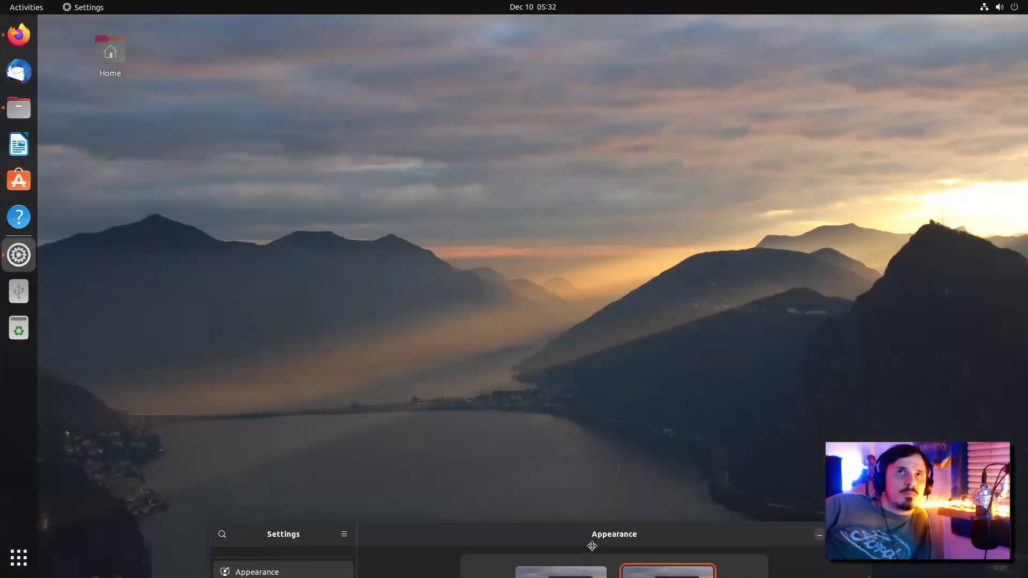
left_click_drag(591, 557, 578, 576)
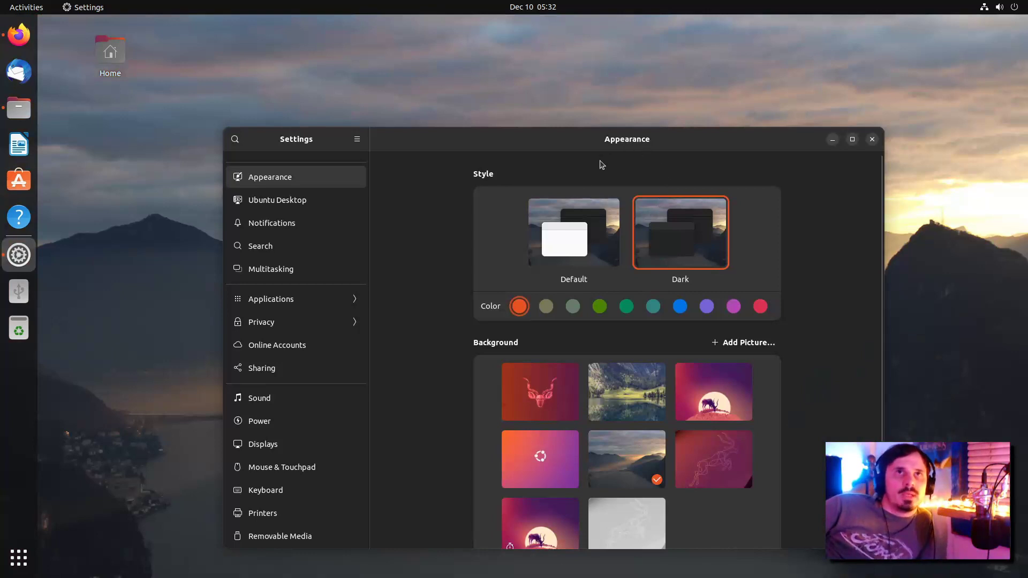
left_click(533, 142)
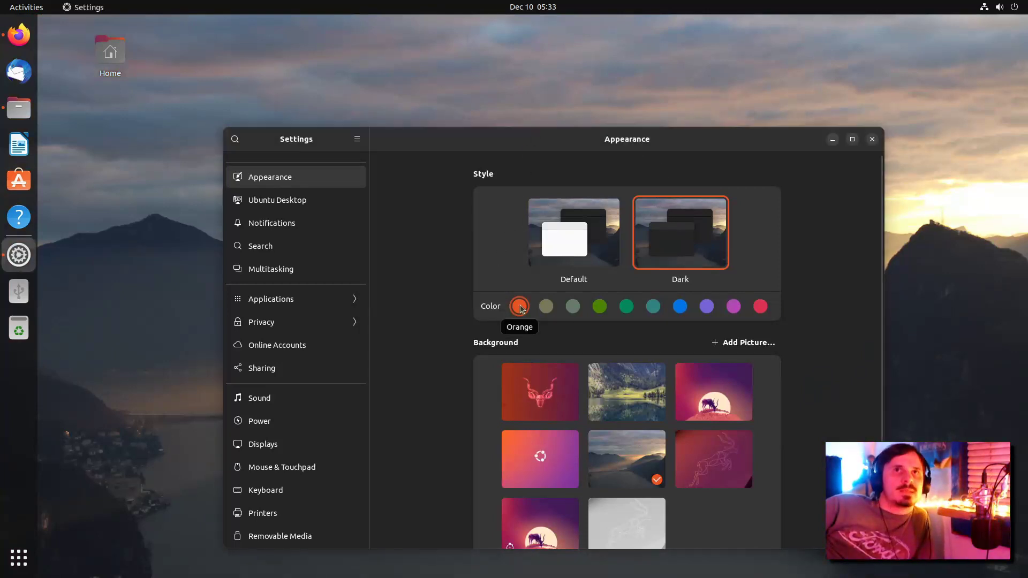
- Try the Default style, return to Dark and try the Bark accent color, checking it in the quick settings
left_click(578, 234)
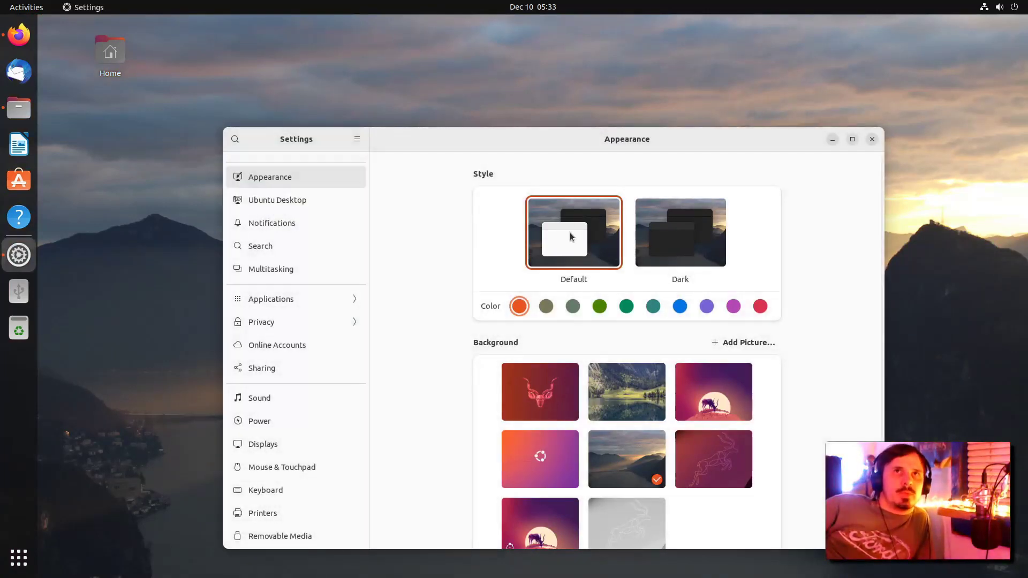
left_click(687, 221)
left_click(551, 310)
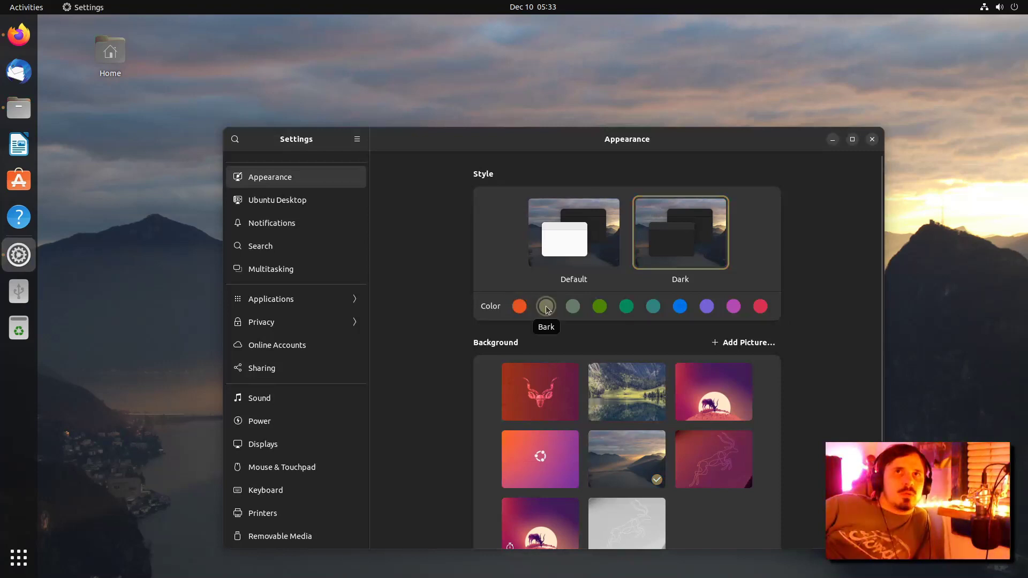
left_click(1026, 4)
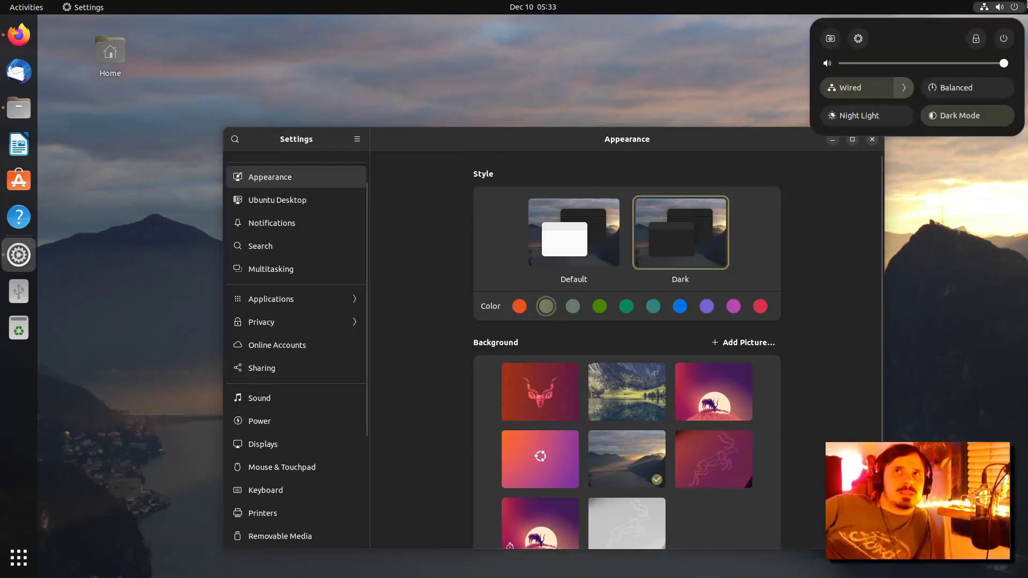
- Try the red and magenta accent colors, checking each in the quick settings and the magenta one in Files
left_click(769, 299)
left_click(760, 306)
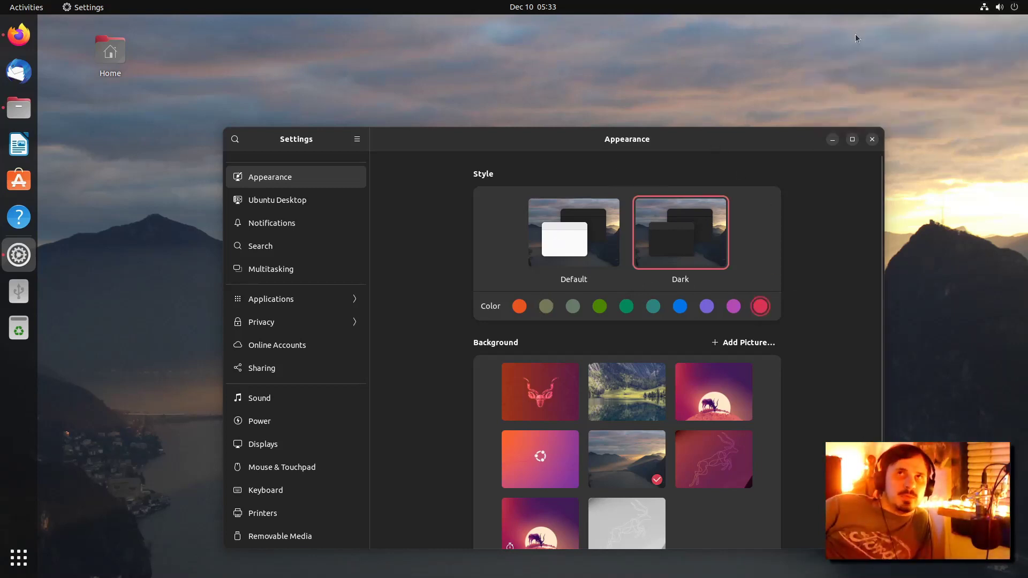
left_click(1019, 6)
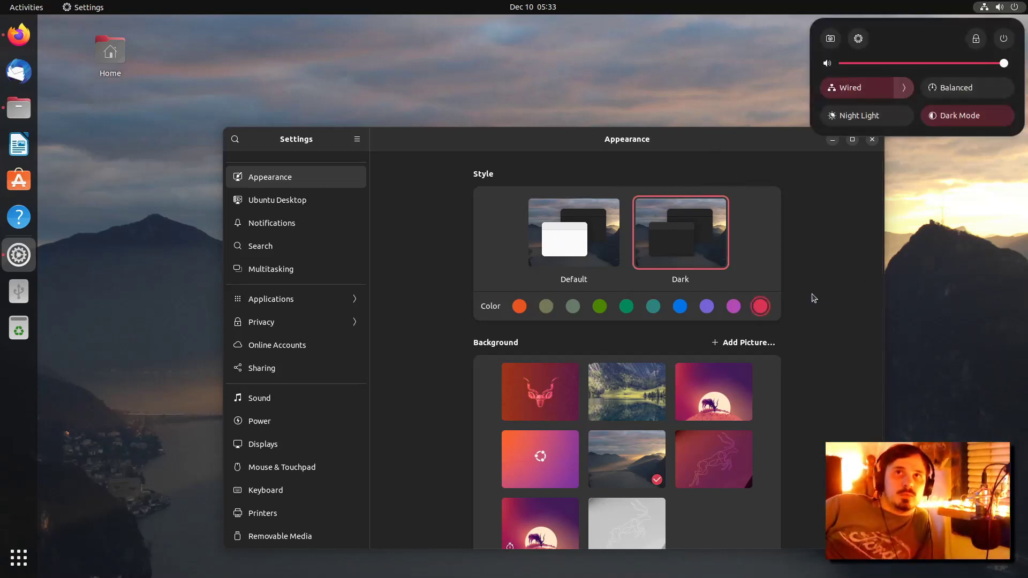
left_click(735, 307)
left_click(735, 306)
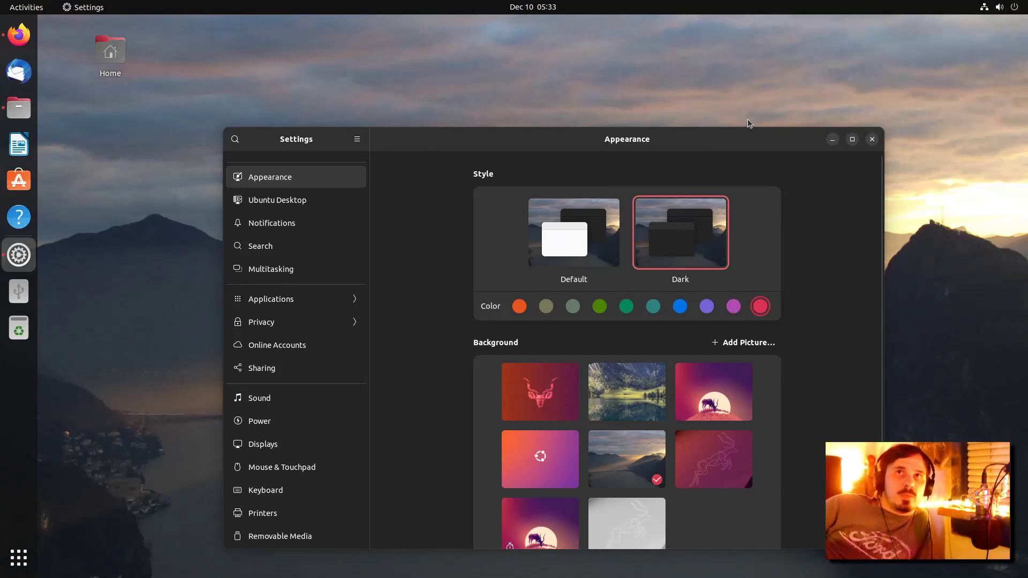
left_click(999, 7)
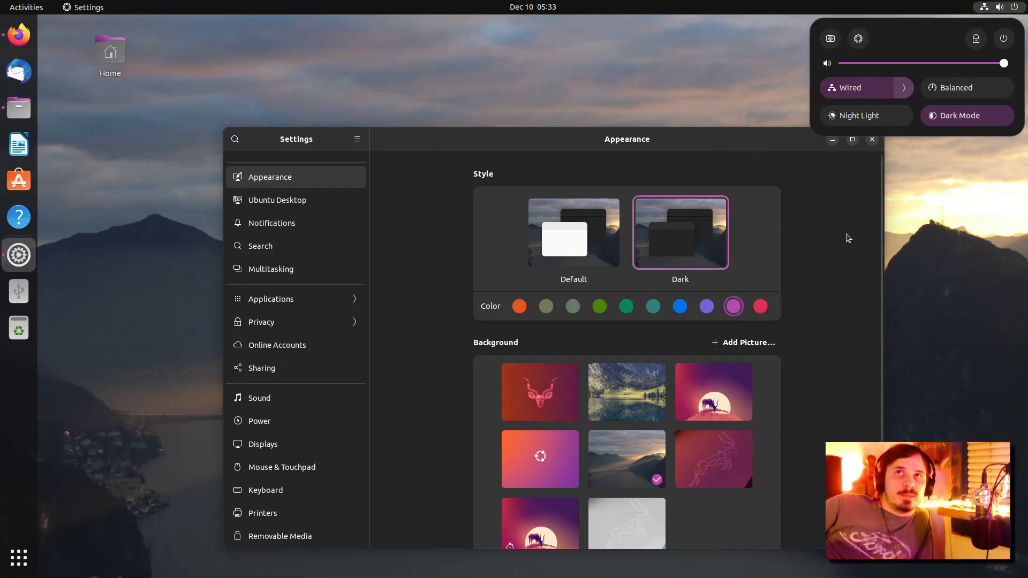
left_click(19, 110)
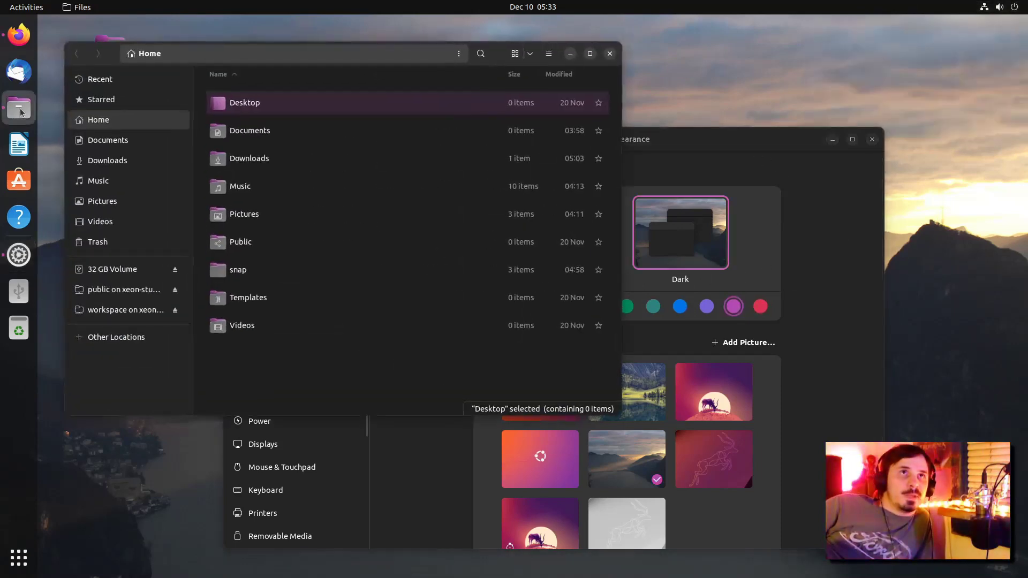
- Set the accent color to blue and switch the Home folder in Files to icon view, checking the accent in the quick settings
left_click(680, 306)
left_click_drag(658, 137, 629, 167)
left_click(495, 56)
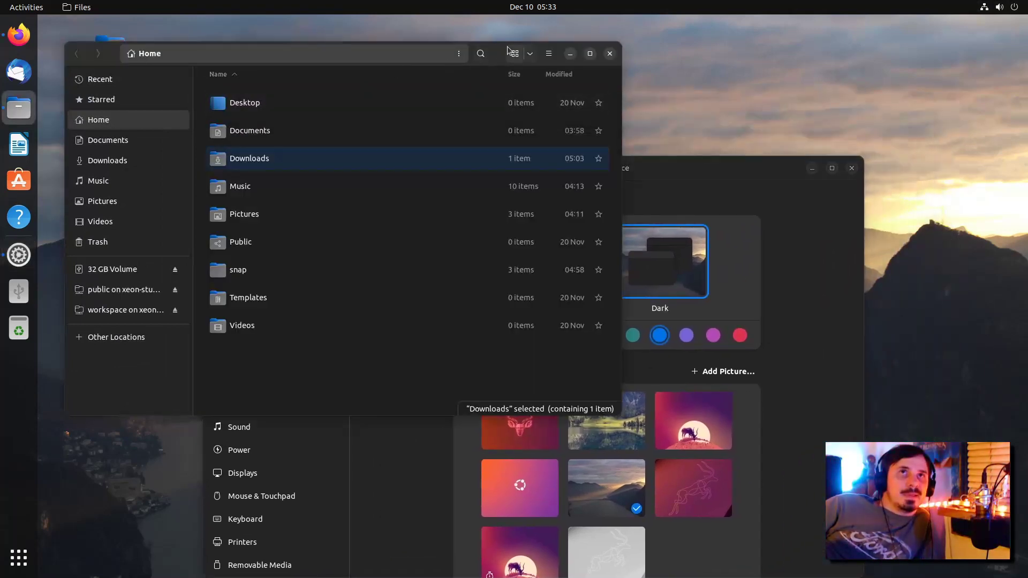
left_click(509, 51)
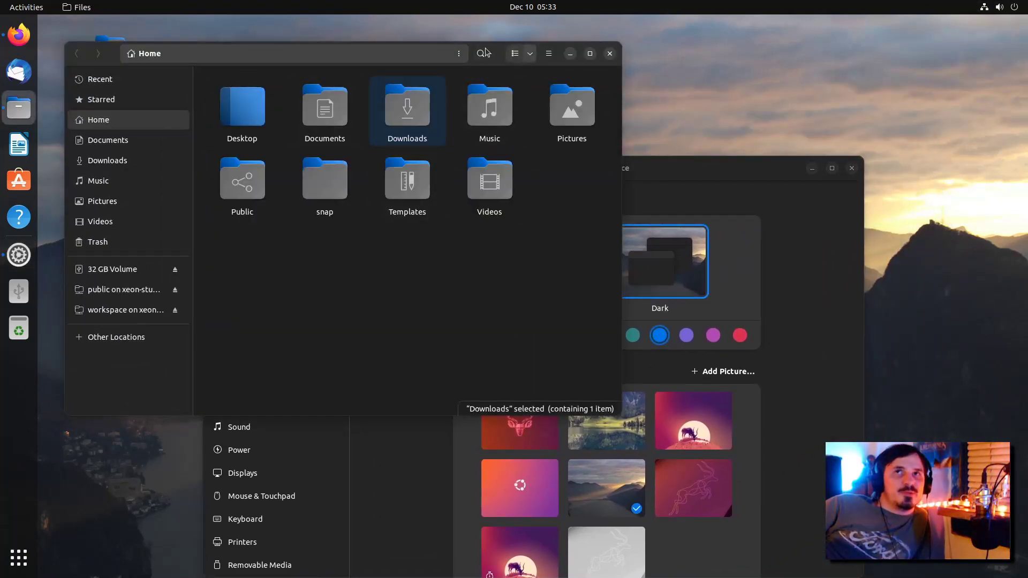
key("super+s")
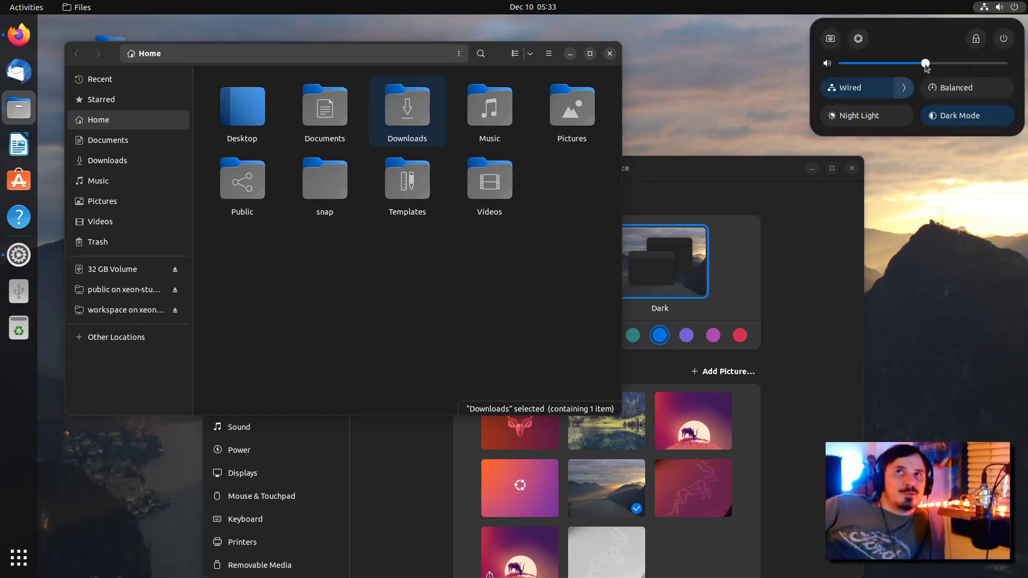
left_click(800, 221)
- View the dock behavior options in the Ubuntu Desktop settings and turn off Panel mode for the dock
left_click(257, 228)
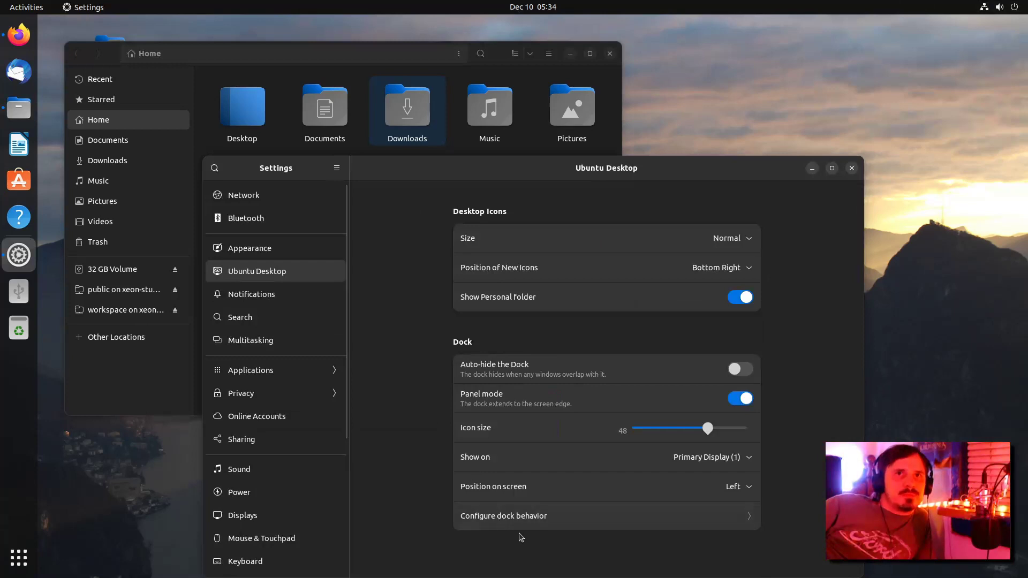
left_click(540, 522)
left_click(624, 295)
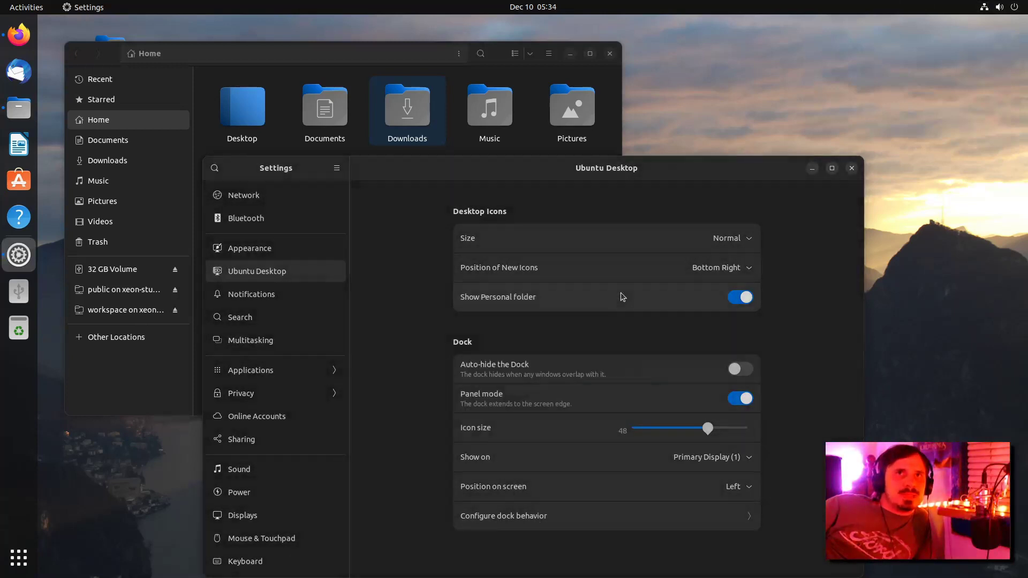
left_click(740, 398)
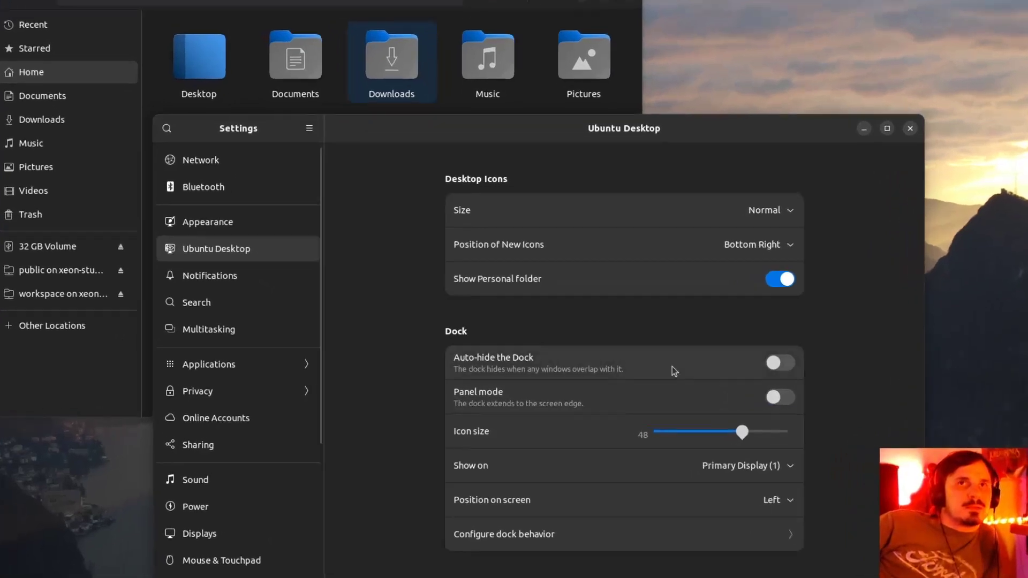
- Reduce the dock icon size to 42, try the Bottom screen position and set the dock's position to Right
left_click(779, 397)
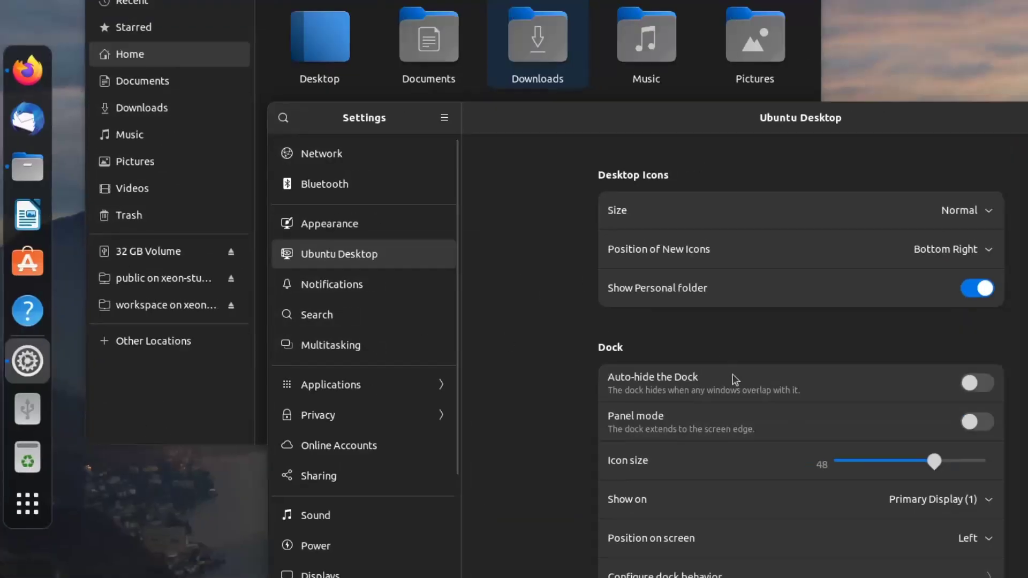
left_click_drag(935, 461, 925, 464)
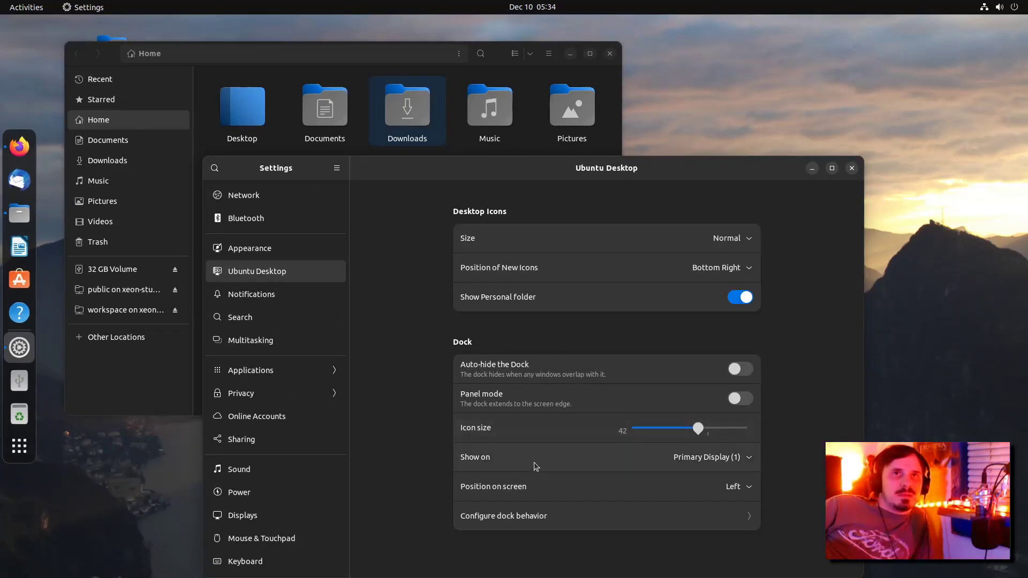
left_click(739, 486)
left_click(713, 509)
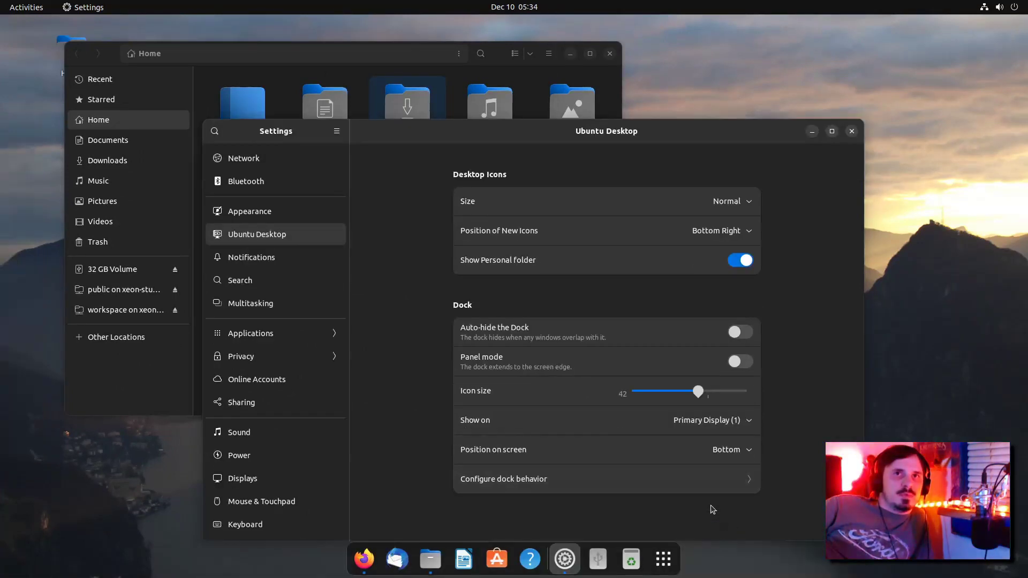
left_click(724, 454)
left_click(743, 511)
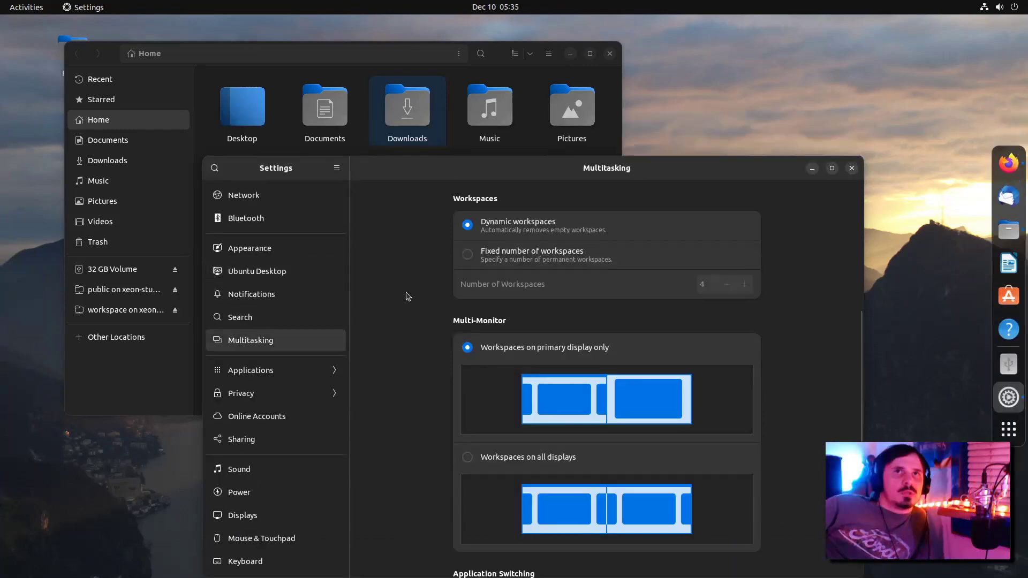
- Browse the Multitasking settings and test the active screen edges by snapping the Settings window to both halves, maximizing it and restoring it
scroll(408, 296, "up", 5)
scroll(419, 248, "down", 5)
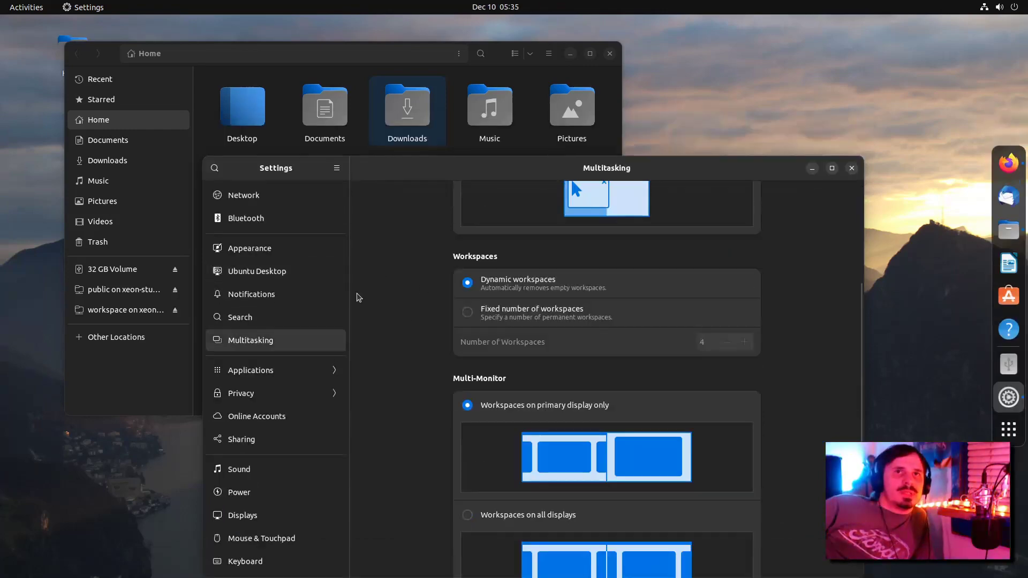
scroll(355, 296, "up", 5)
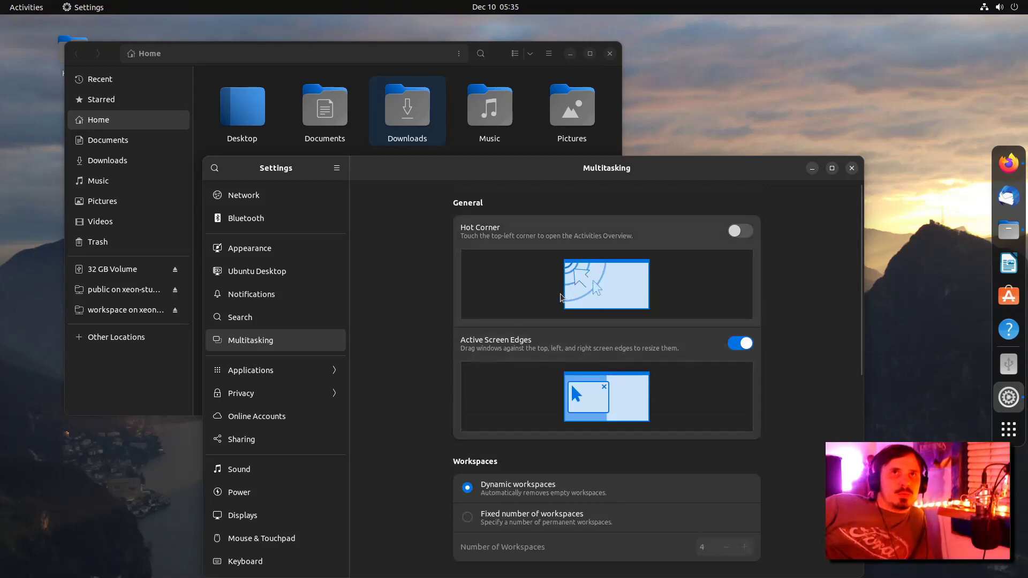
left_click_drag(589, 171, 1023, 49)
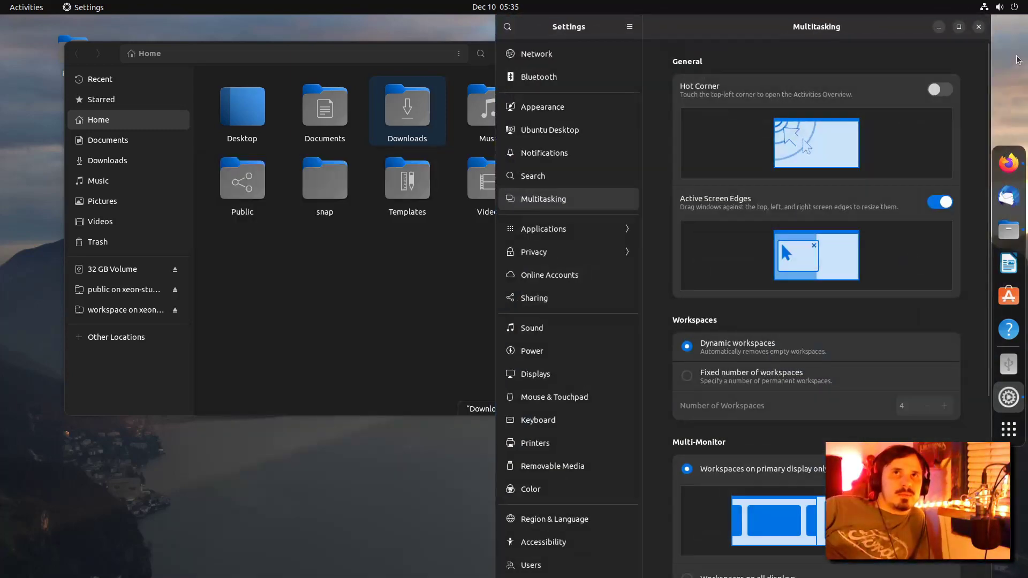
left_click_drag(760, 26, 3, 257)
double_click(223, 27)
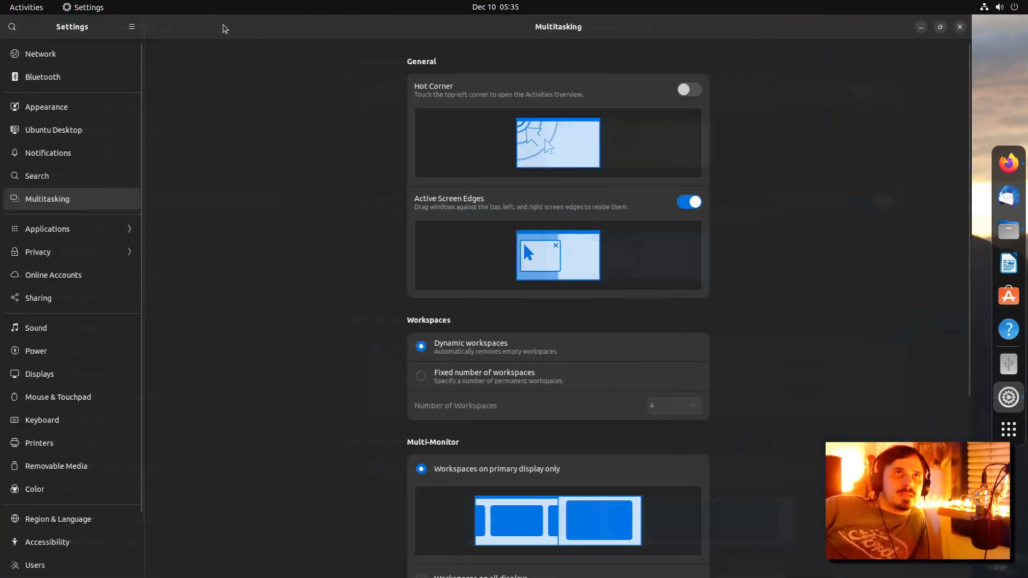
left_click_drag(222, 27, 682, 131)
- Try a fixed number of workspaces in the Multitasking settings and return to Dynamic workspaces
scroll(746, 345, "down", 5)
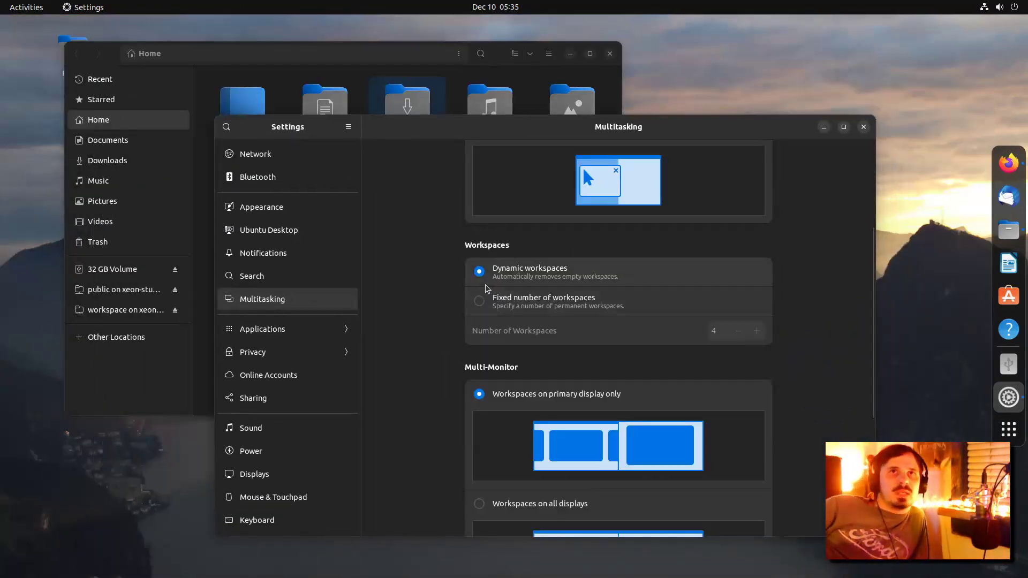
left_click(524, 310)
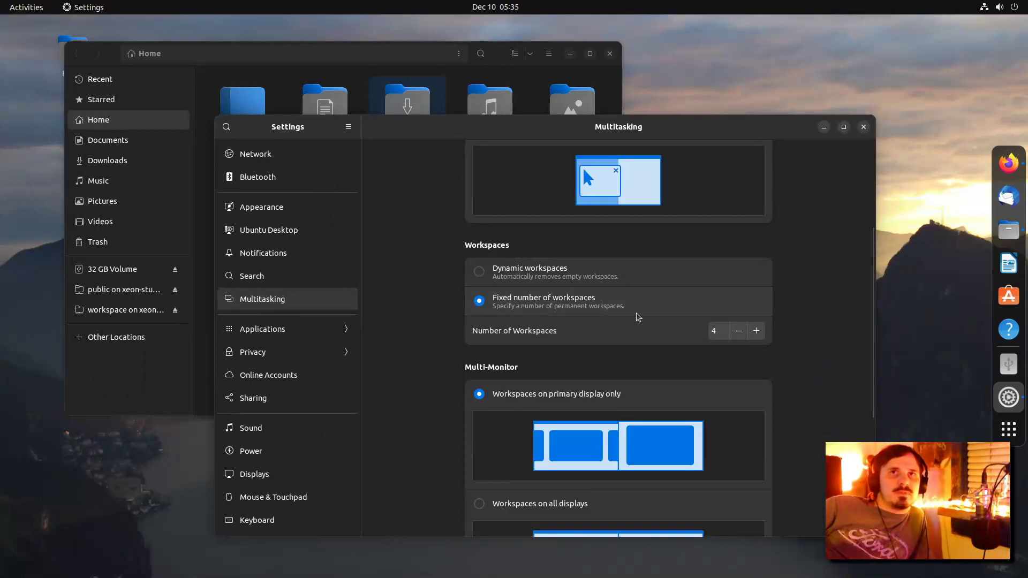
left_click(535, 271)
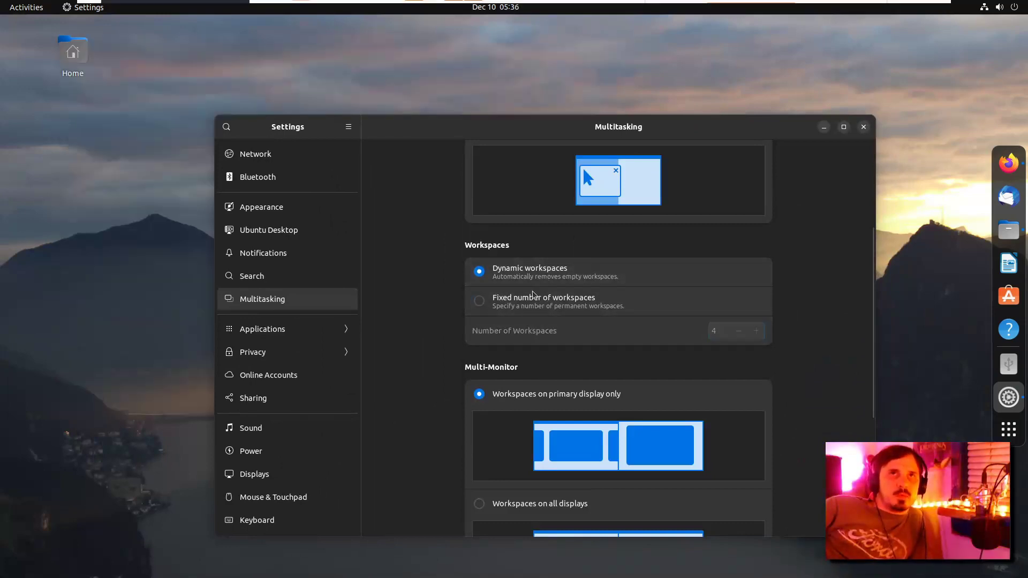
- Look through the workspaces in the Activities overview, return to the Settings window and select Fixed number of workspaces
key("super")
scroll(576, 203, "up", 3)
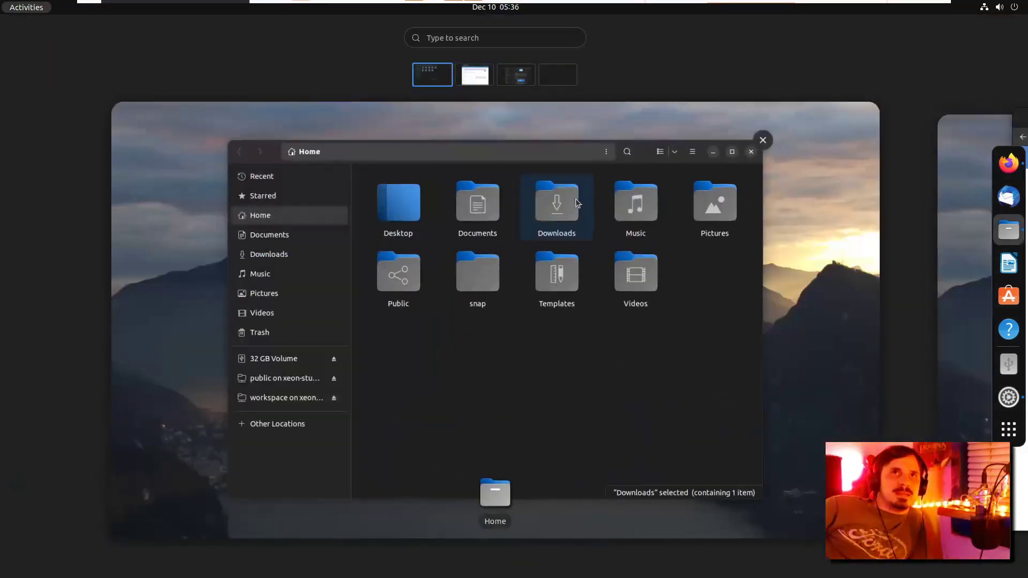
scroll(576, 202, "down", 2)
left_click_drag(517, 255, 491, 273)
left_click(491, 273)
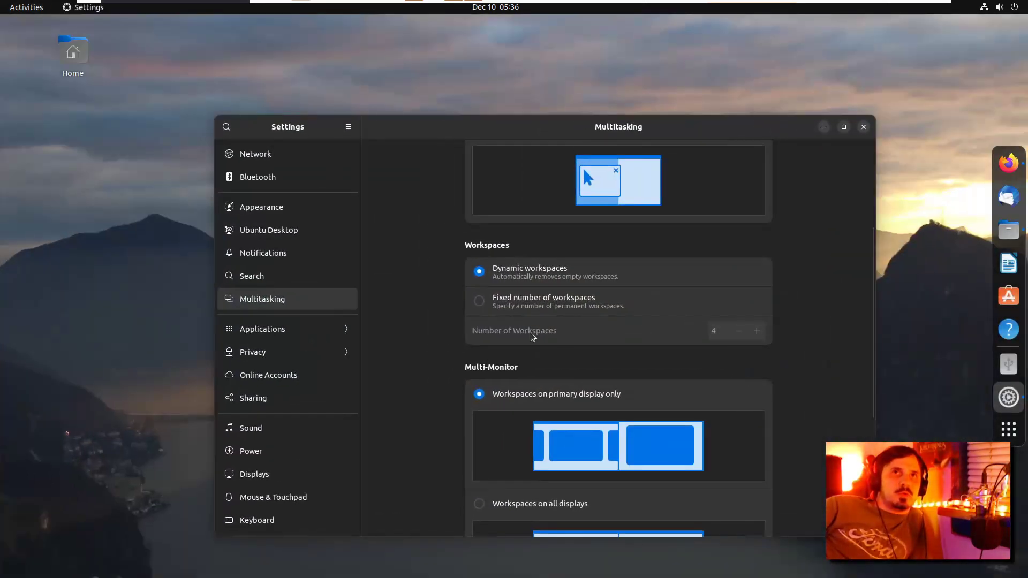
left_click(532, 306)
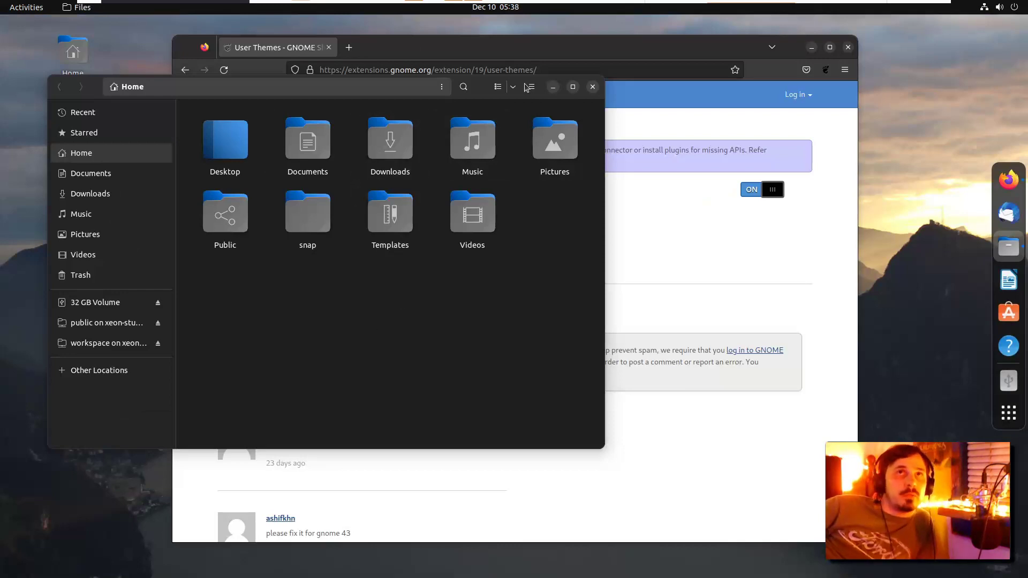
- Switch to Firefox and view the Linux downloads on the LMMS download page at lmms.io
left_click(530, 49)
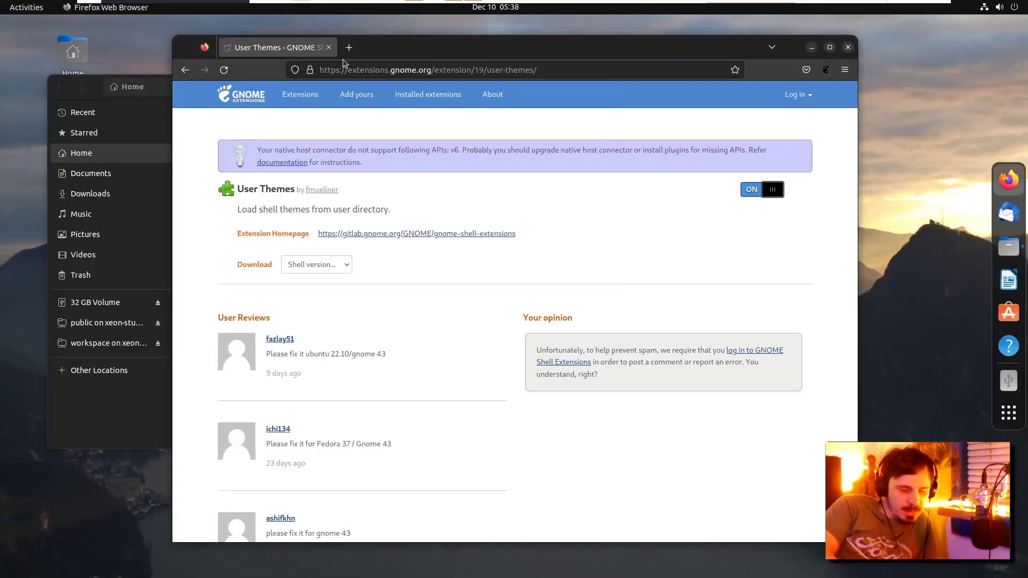
key("super")
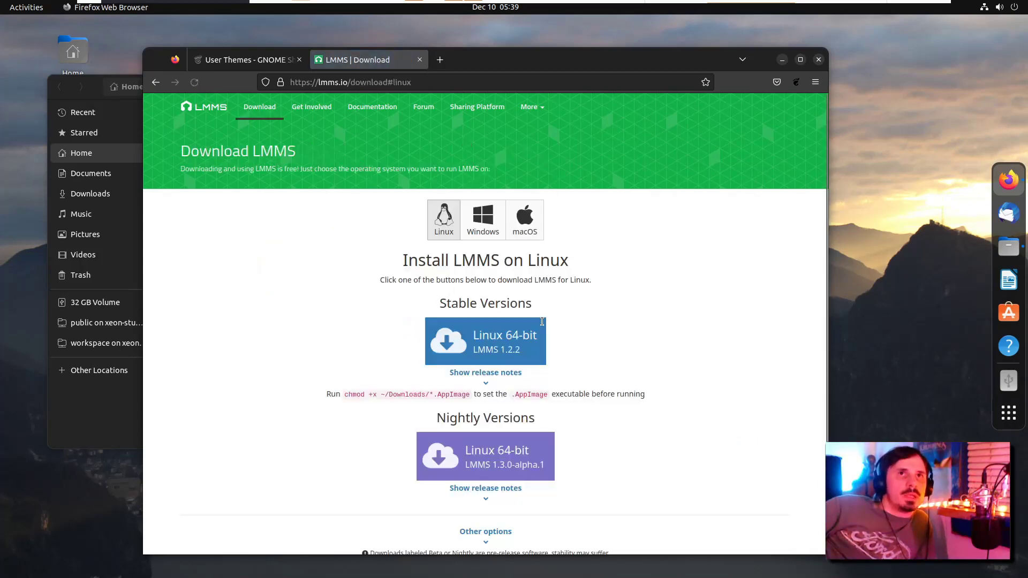
scroll(375, 268, "down", 3)
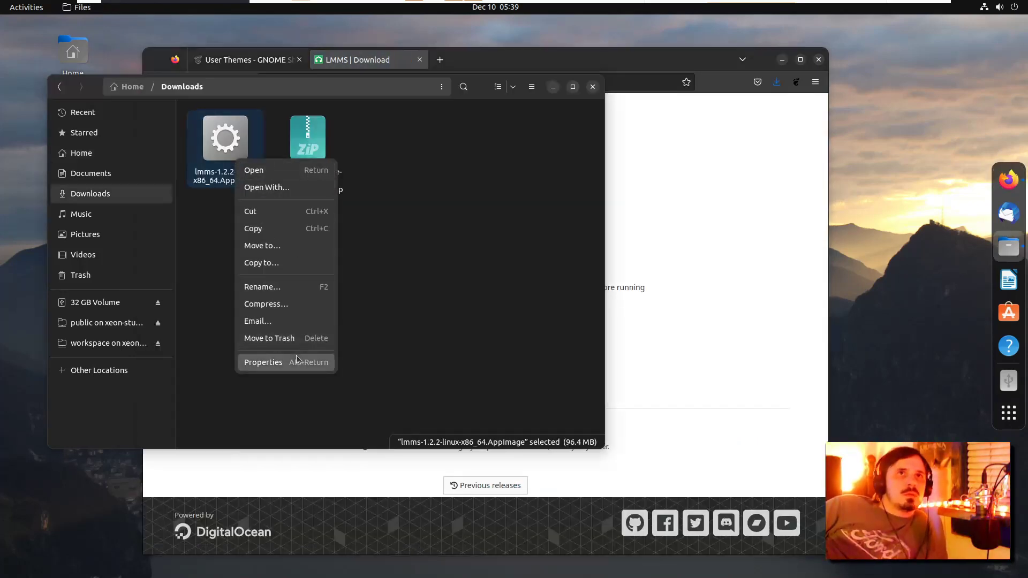
- Make lmms-1.2.2-linux-x86_64.AppImage executable as a program in its properties, and check the LMMS download page before returning to Files
left_click(319, 362)
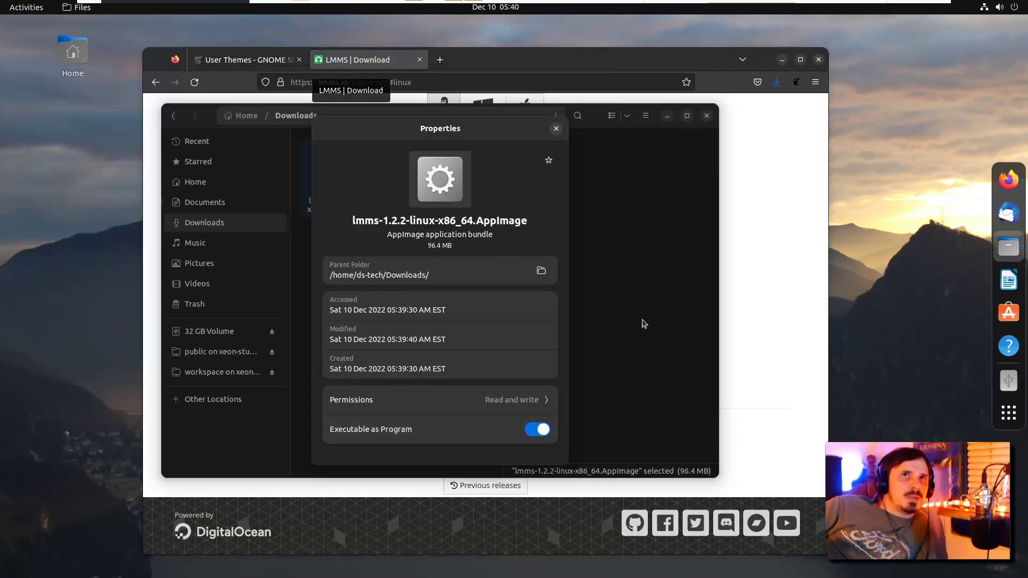
left_click(556, 129)
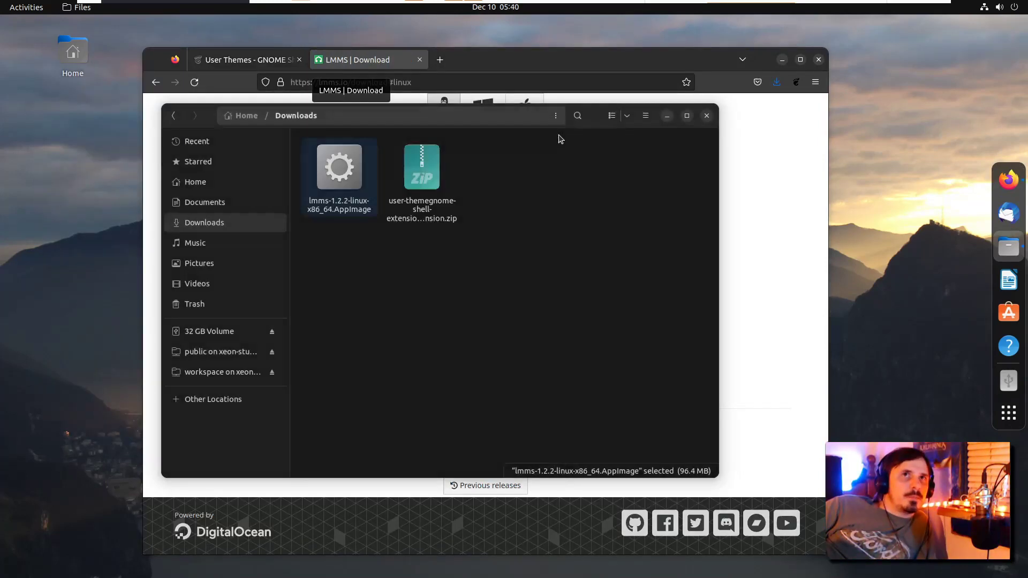
left_click(379, 297)
key("alt+Tab")
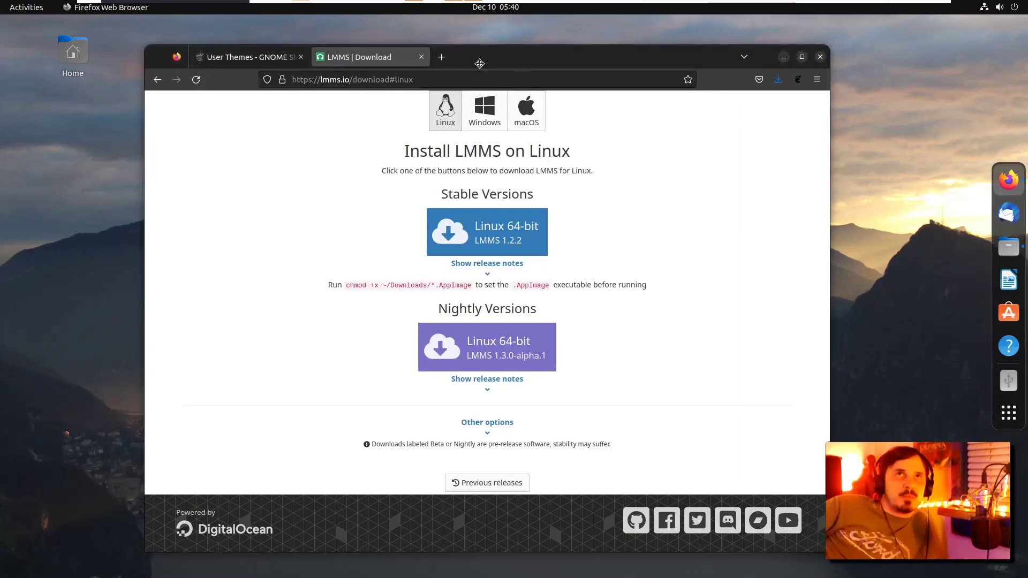
key("alt+Tab")
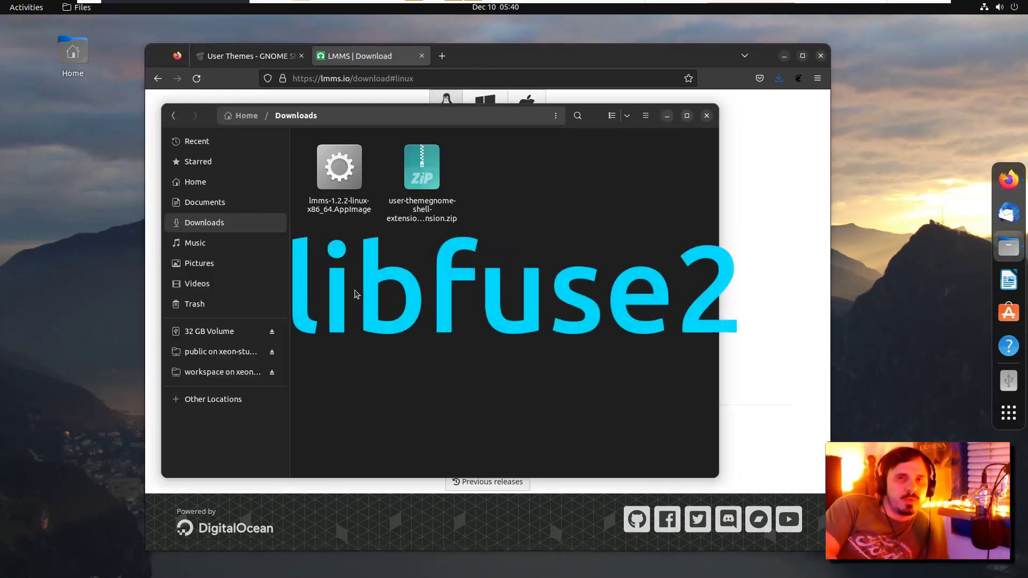
- Open a terminal window over Files, begin a sudo apt install command and list the packages starting with libfu
key("super")
key("super")
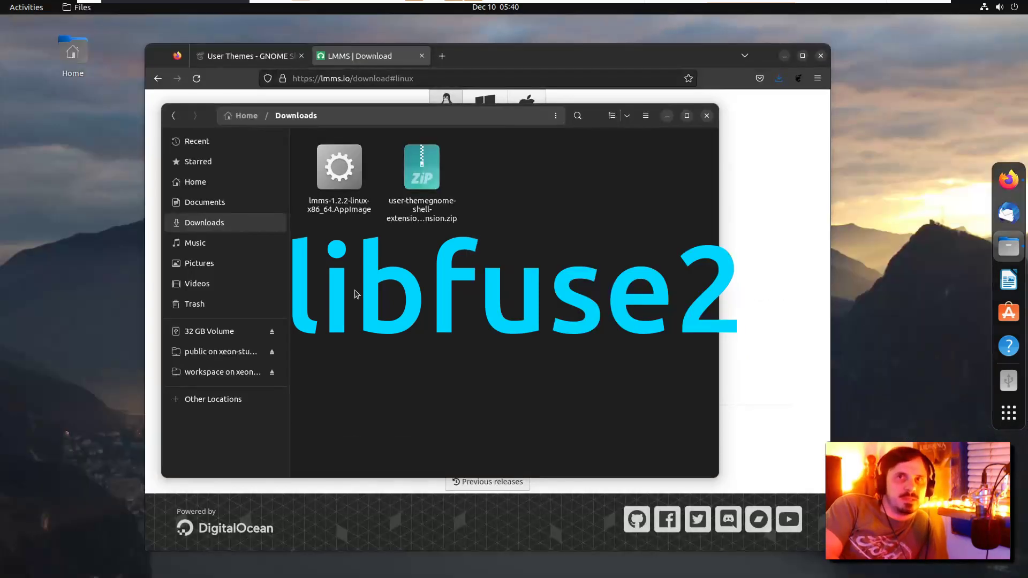
key("ctrl+alt+t")
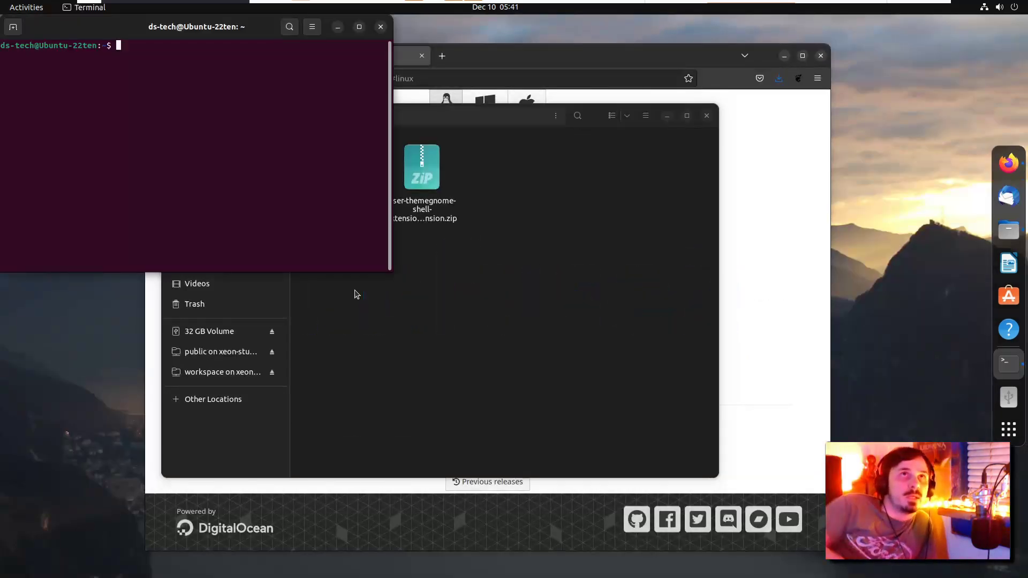
left_click_drag(237, 31, 404, 107)
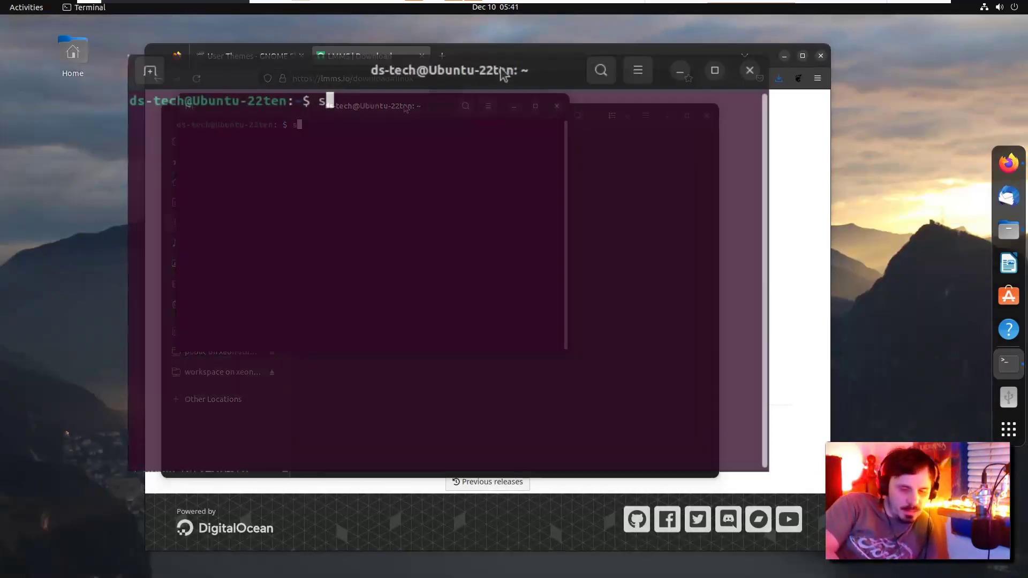
type("sudo apt install libfu")
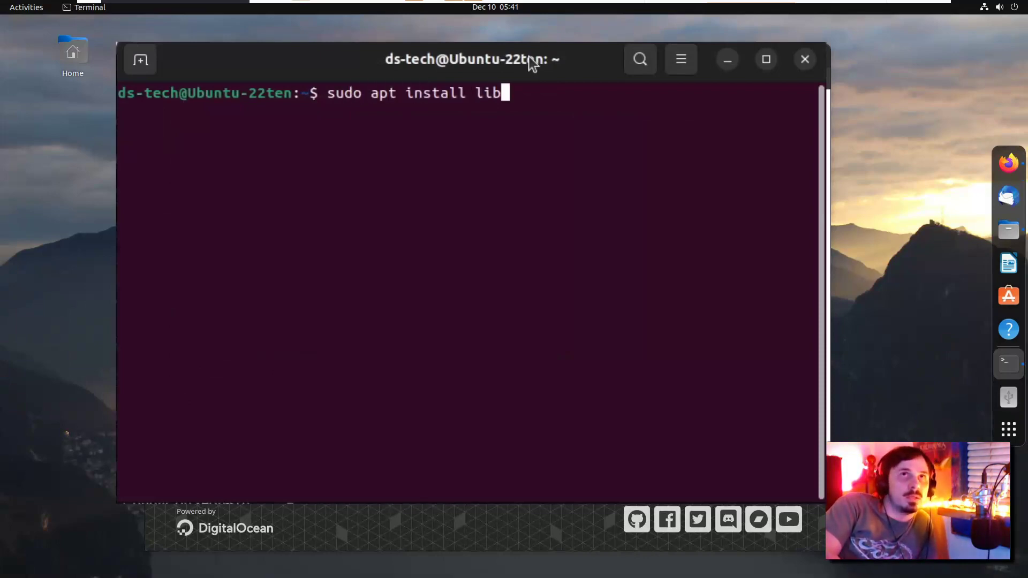
key("Tab")
key("Tab")
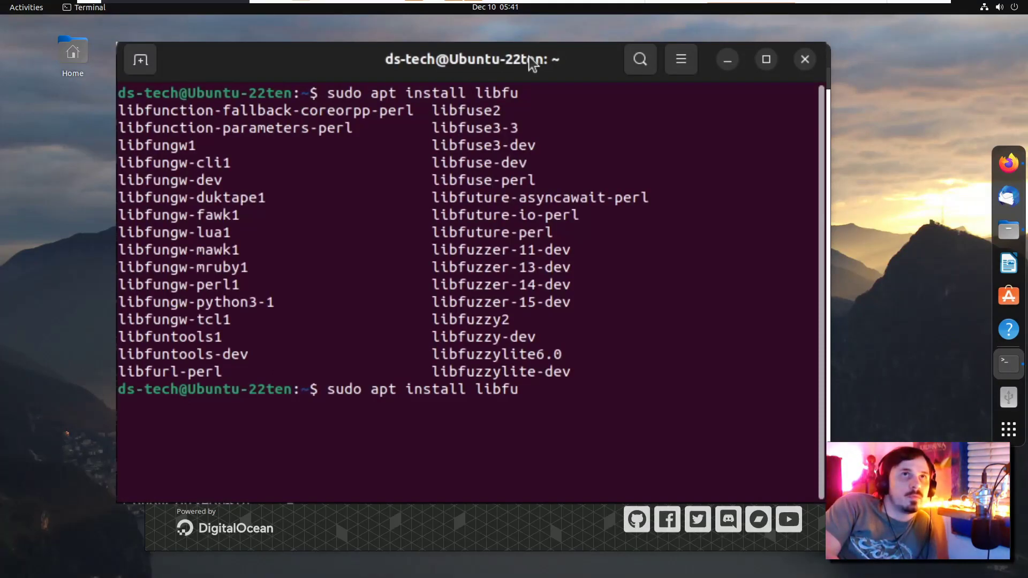
- Complete and run sudo apt install libfuse2, entering the account password for sudo
type("se")
key("Tab")
key("Tab")
key("Tab")
key("Tab")
type("2")
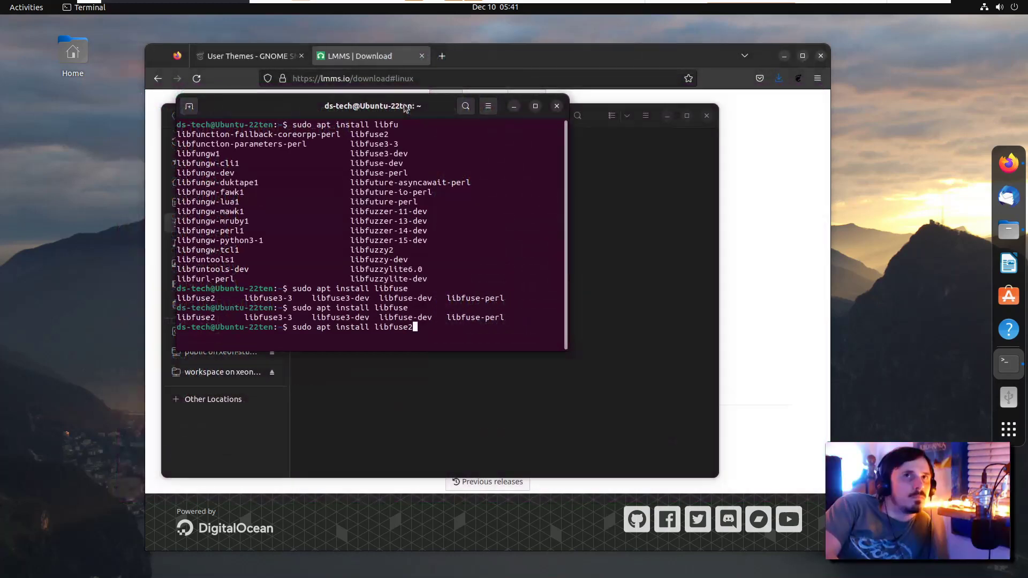
key("Return")
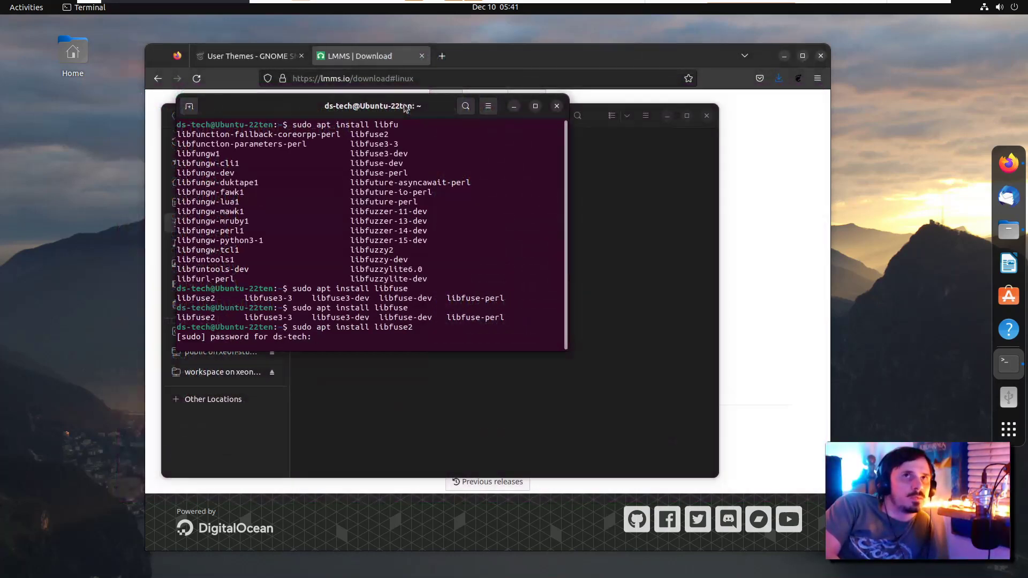
key("Return")
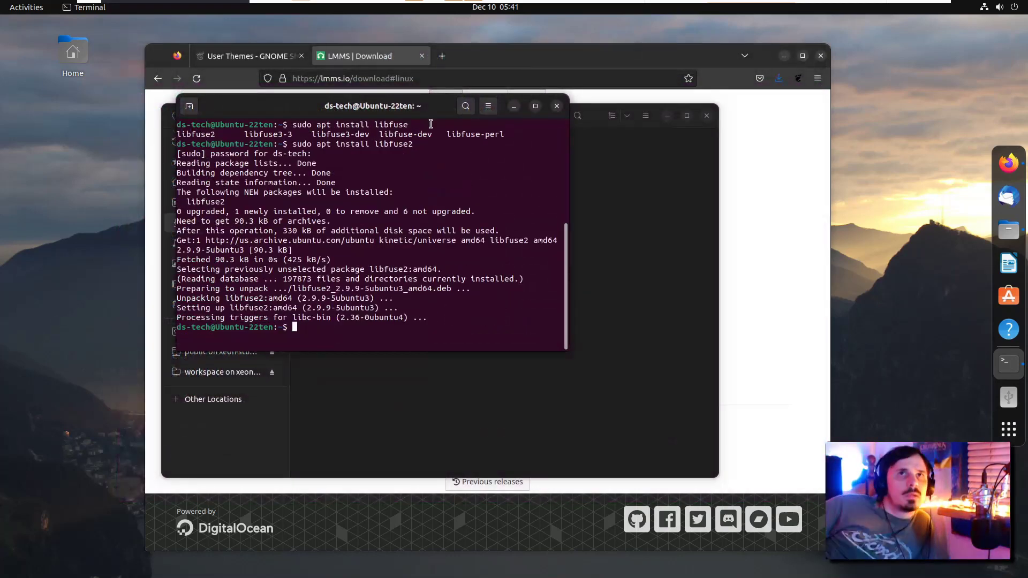
- Run lmms-1.2.2-linux-x86_64.AppImage from the Downloads folder and accept the default LMMS setup settings
left_click(417, 418)
left_click(341, 179)
right_click(348, 188)
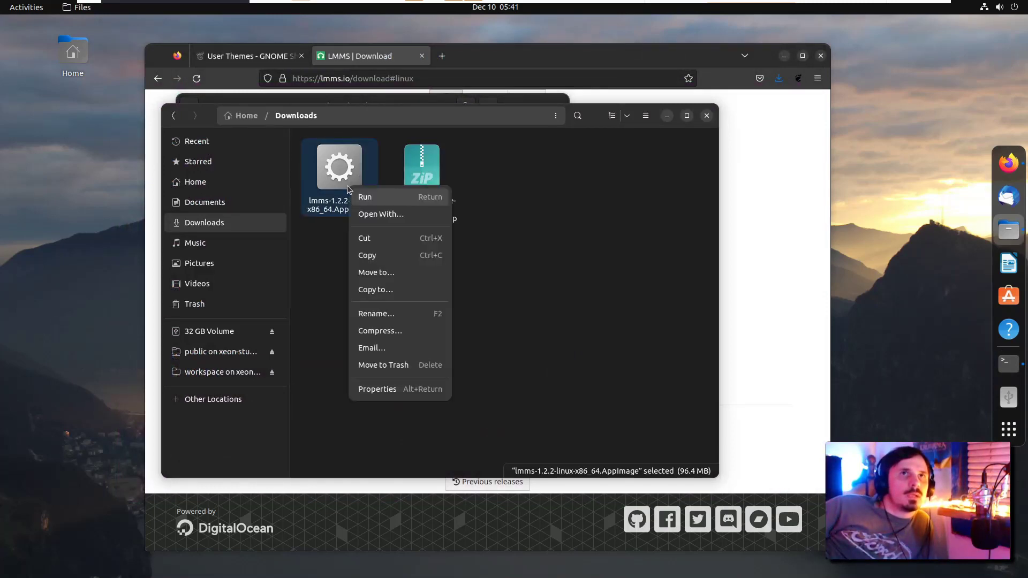
left_click(366, 197)
left_click(345, 283)
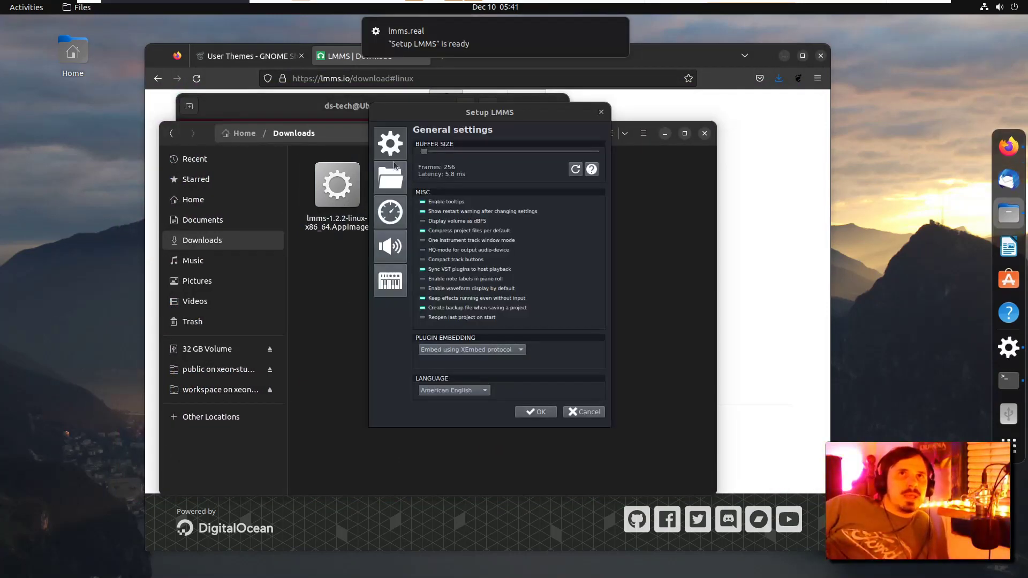
key("Return")
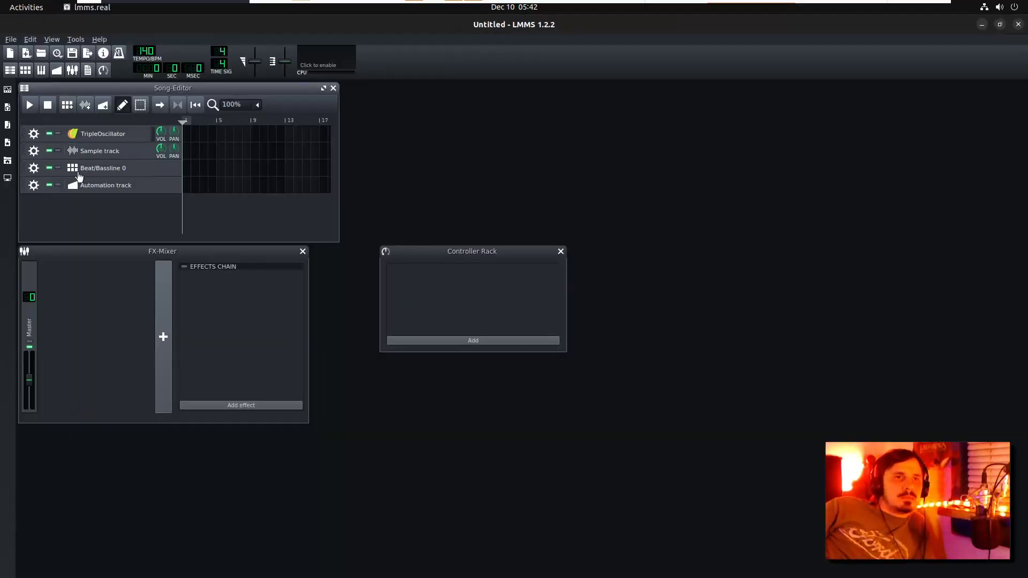
- View the list of instrument plugins and the My Home folders in the LMMS side bar
left_click(7, 89)
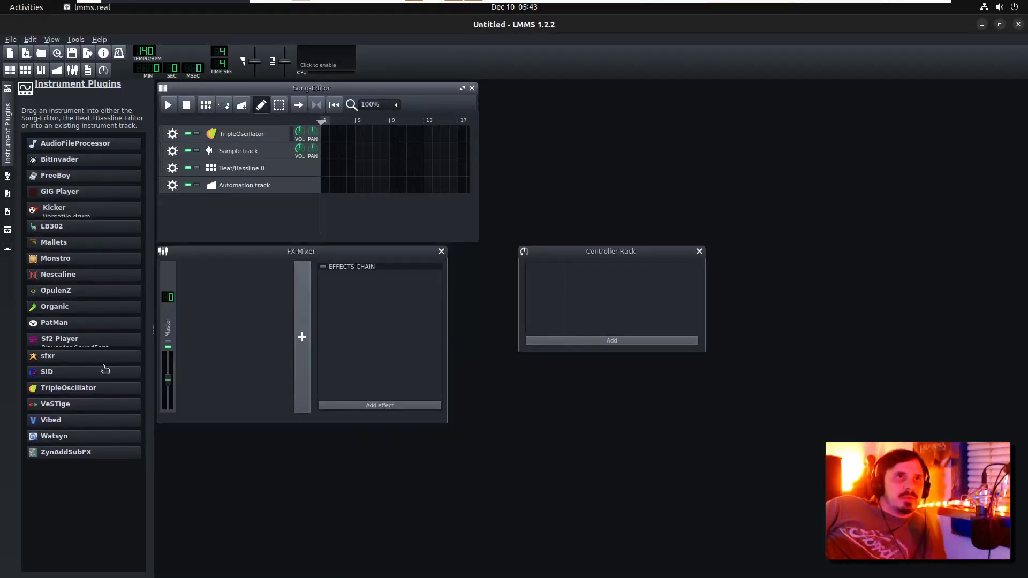
left_click(196, 316)
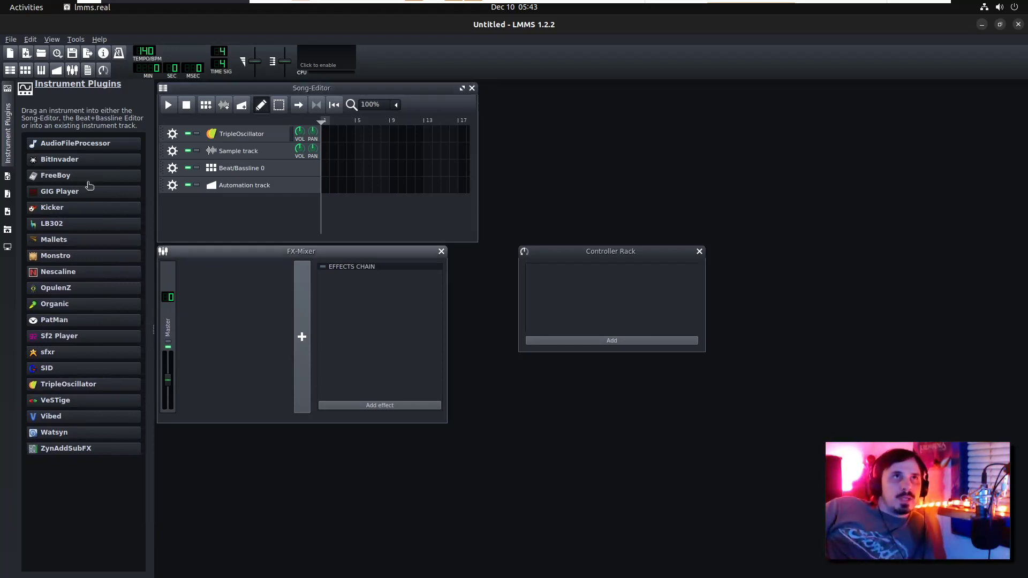
left_click(7, 229)
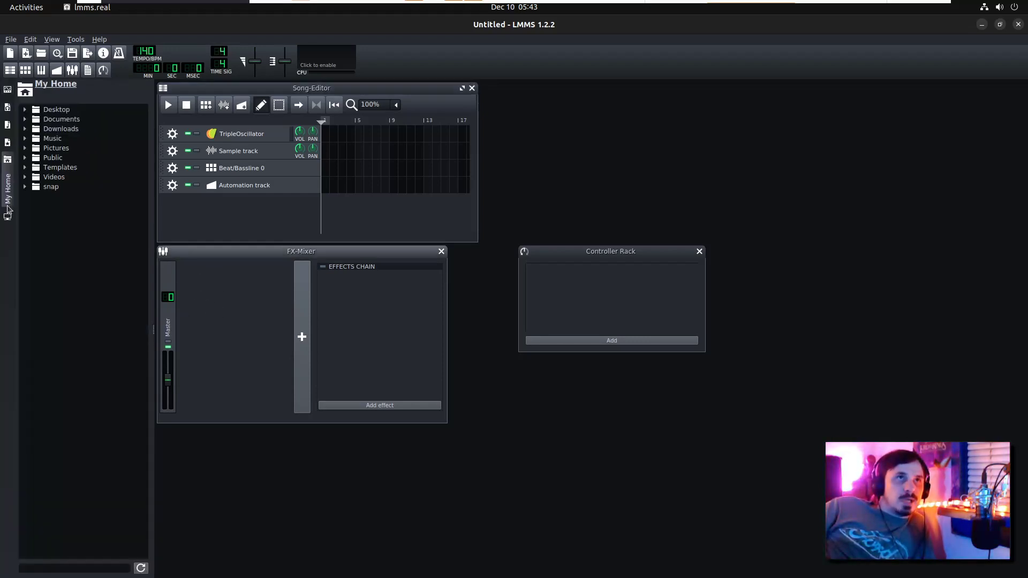
- Preview the 0003-EHH Choir 1.xiz and 0010-Choir Pad6.xiz presets from the ZynAddSubFX ChoirAndVoice folder in My Presets
left_click(7, 143)
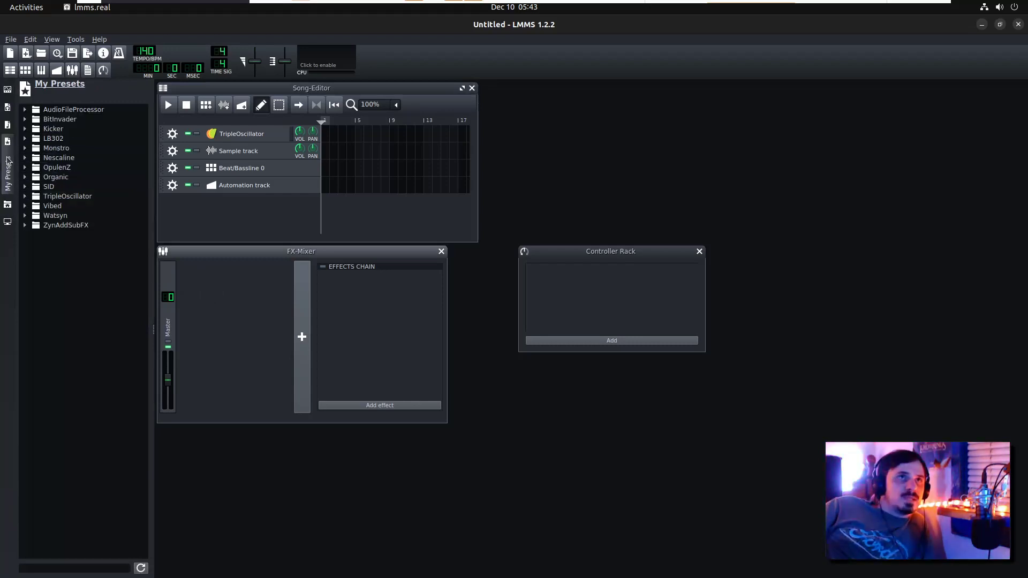
left_click(9, 224)
left_click(7, 142)
left_click(75, 303)
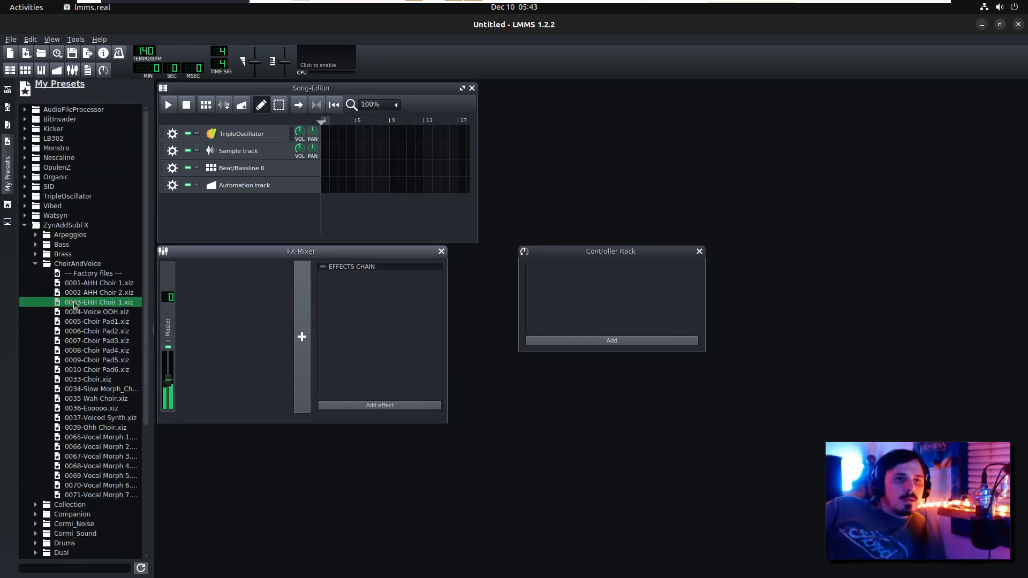
left_click(84, 370)
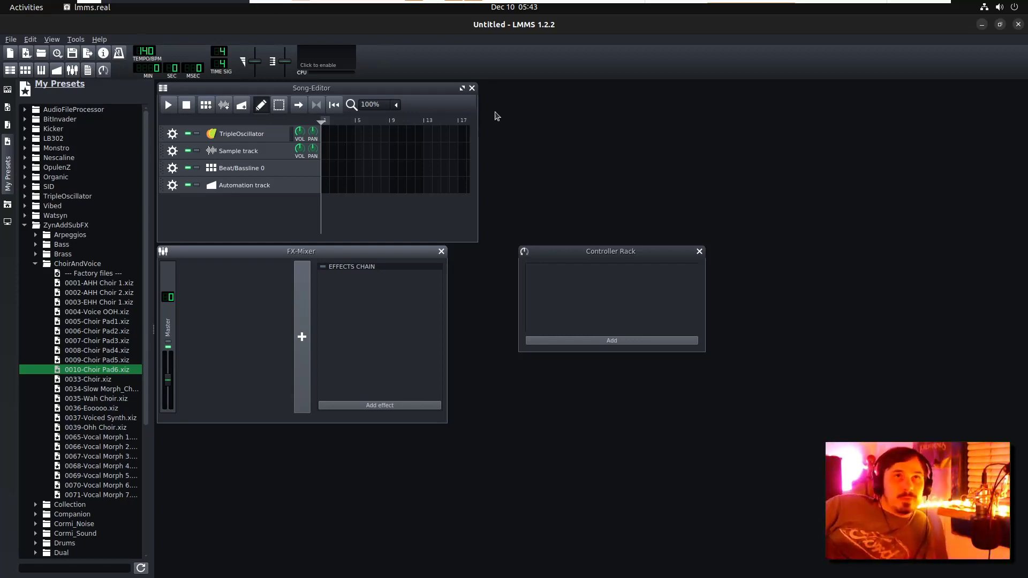
- Preview the Bells.xpf and Clarinet.xpf presets from the OpulenZ folder and close LMMS
left_click(996, 28)
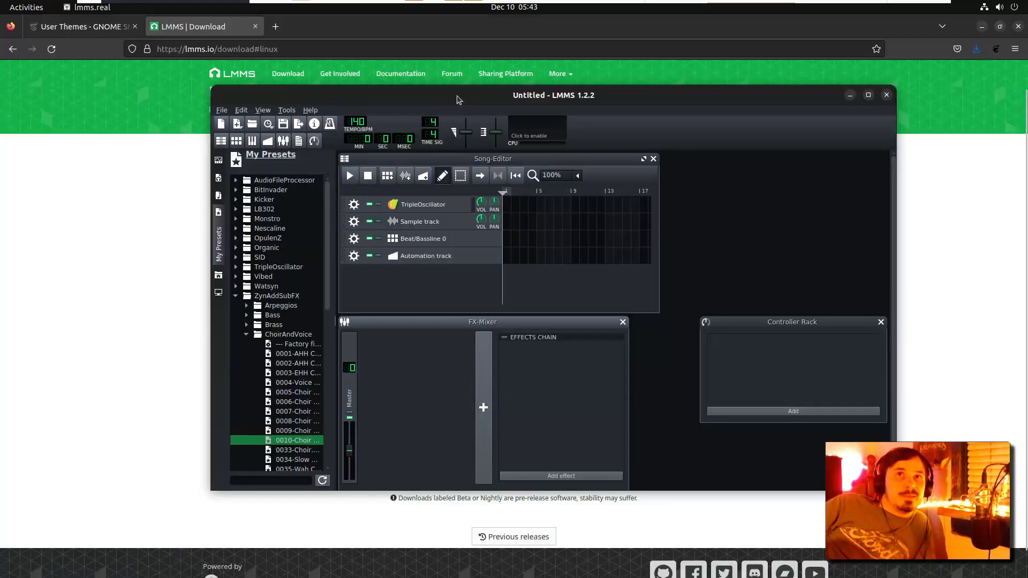
double_click(455, 96)
double_click(90, 168)
left_click(81, 197)
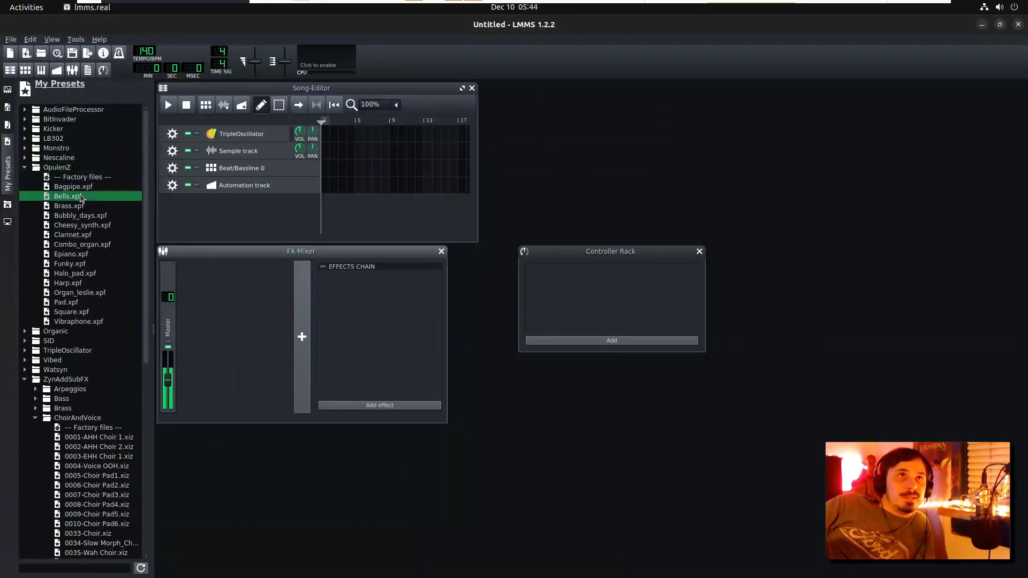
left_click(72, 234)
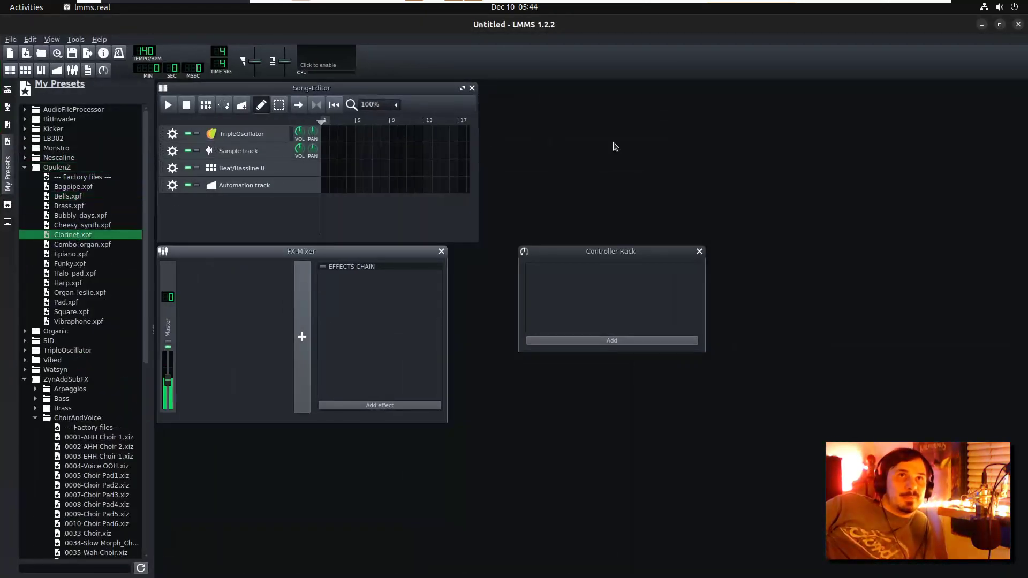
left_click(1017, 26)
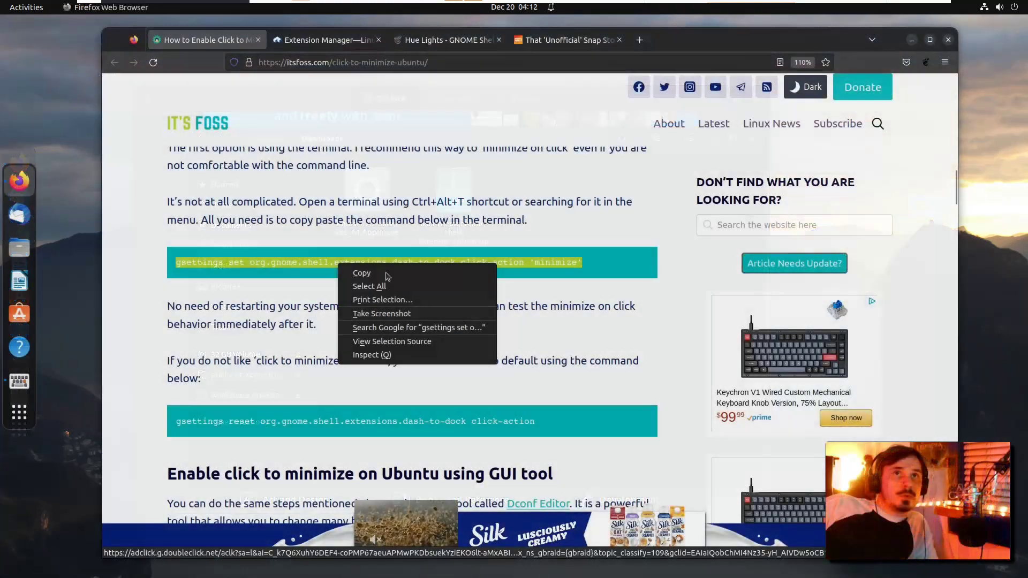
- Copy the gsettings set org.gnome.shell.extensions.dash-to-dock click-action 'minimize' command from the It's FOSS article and run it in the terminal
left_click(362, 271)
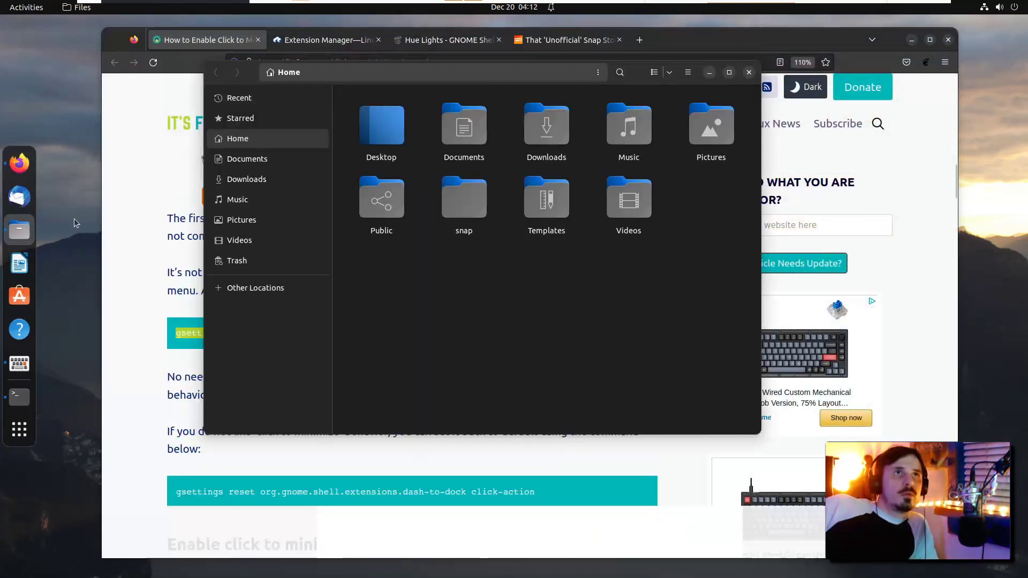
left_click(19, 397)
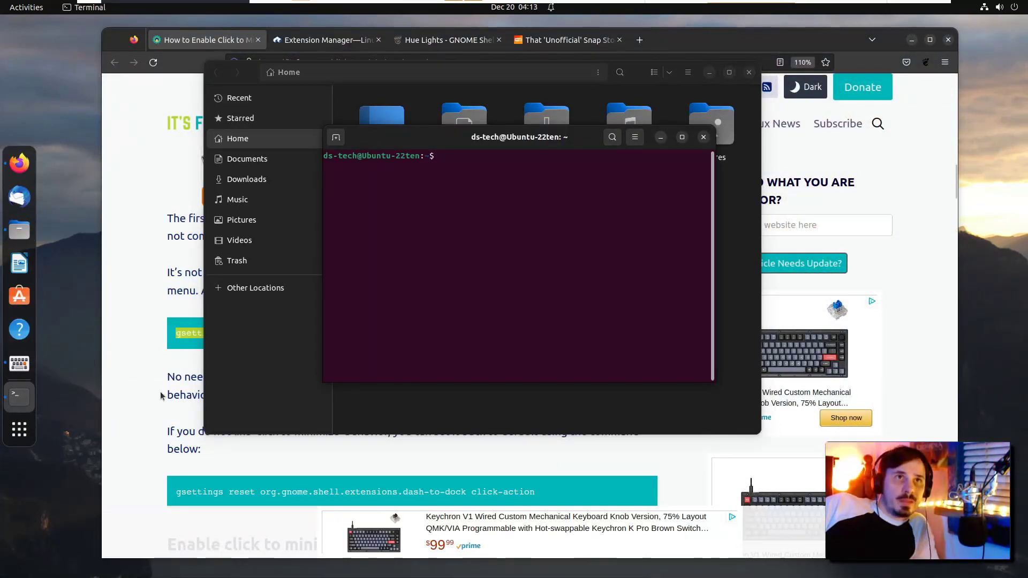
left_click(19, 230)
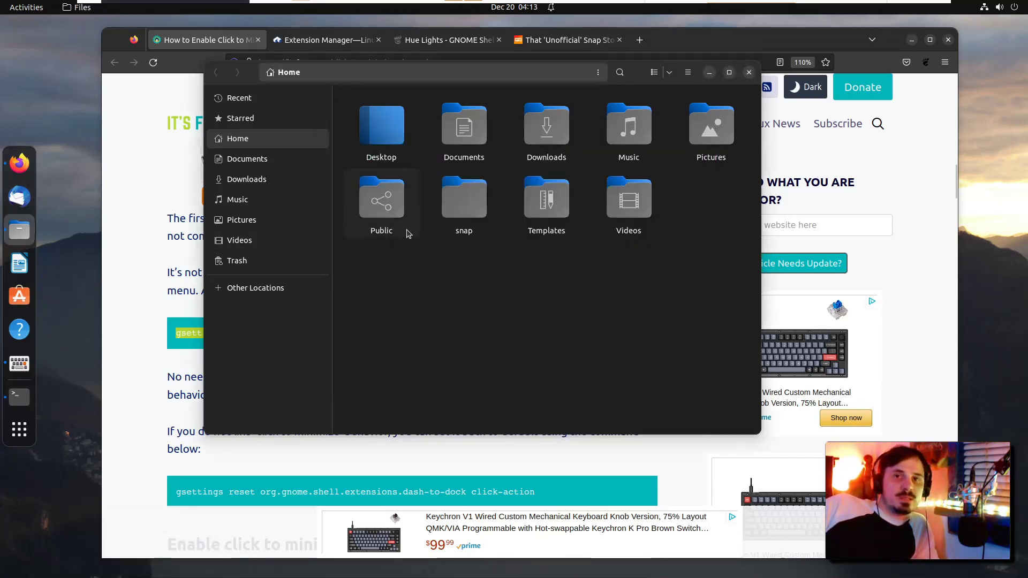
key("alt+Tab")
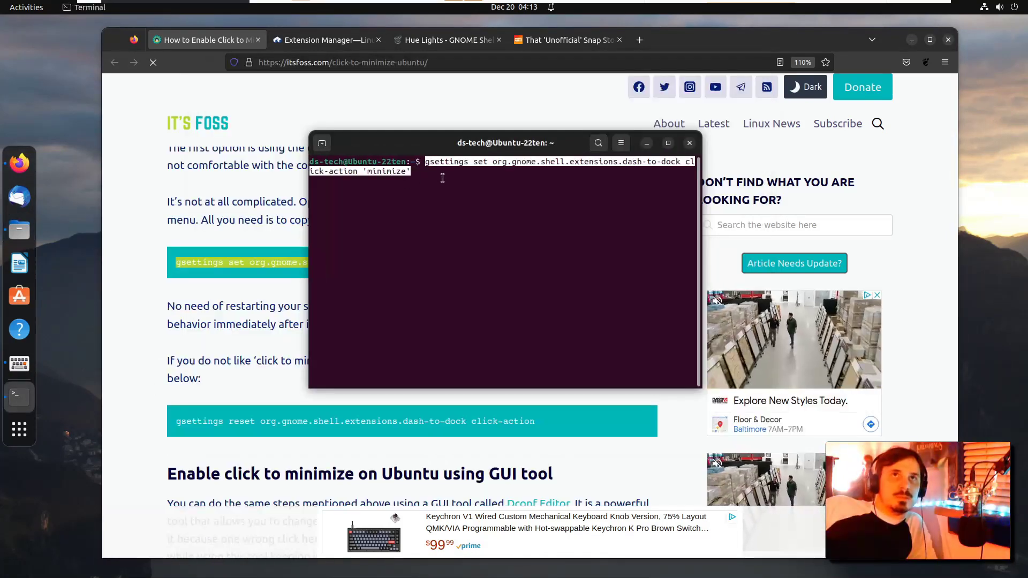
key("Return")
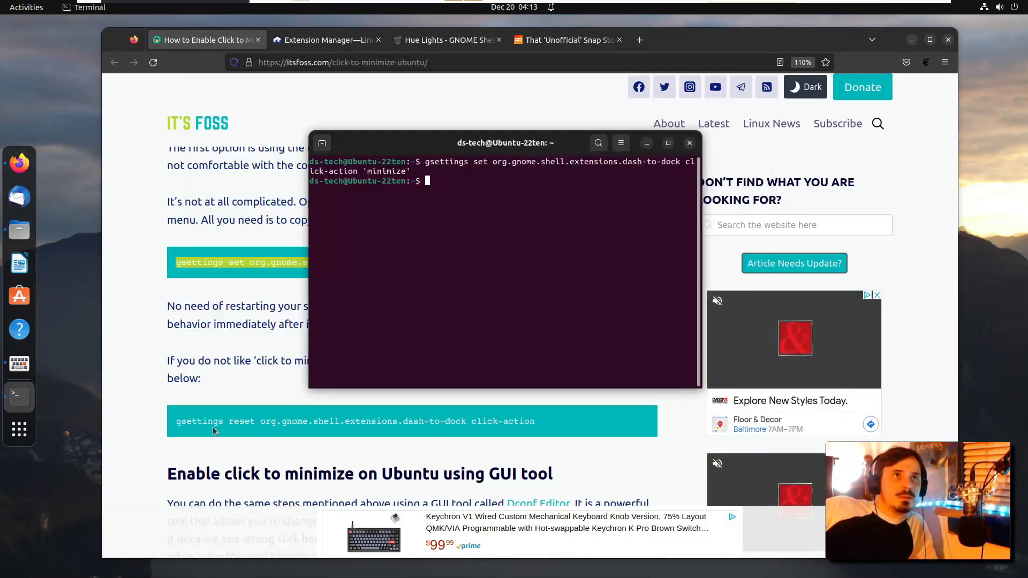
- Test click-to-minimize by repeatedly minimizing and restoring the Terminal, Files and Firefox windows from the dock
left_click(20, 397)
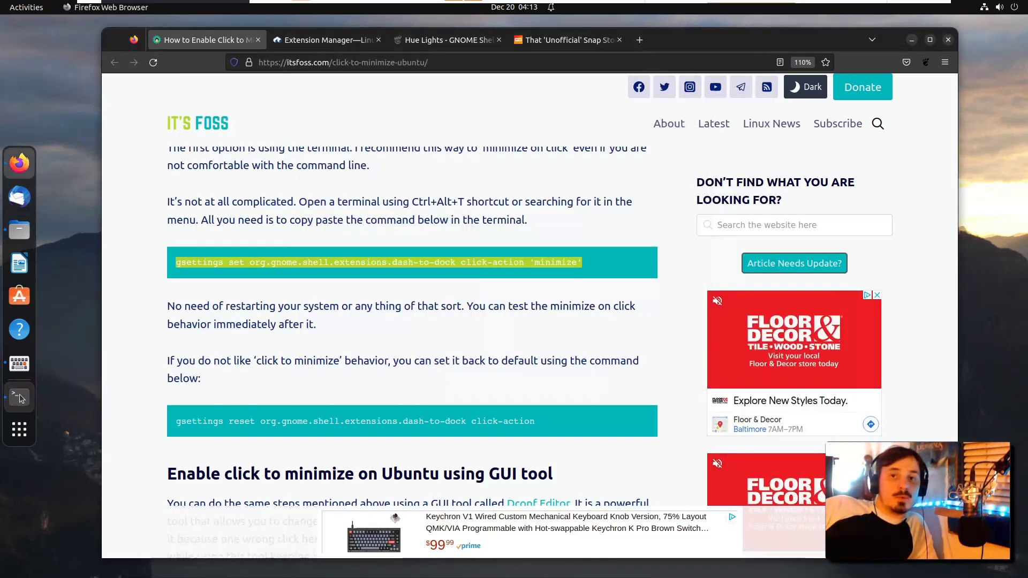
left_click(20, 397)
left_click(15, 236)
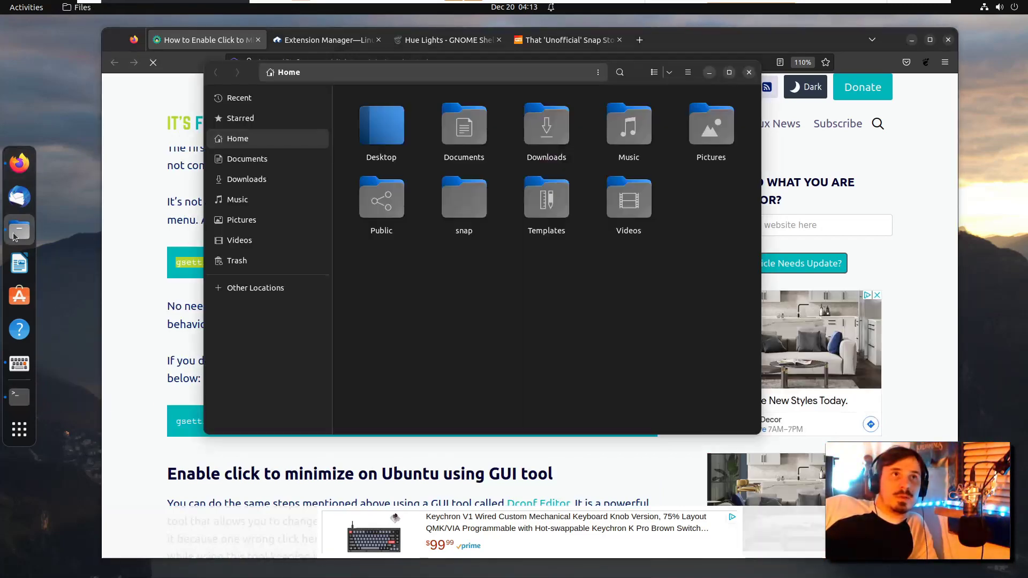
left_click(15, 236)
left_click(15, 236)
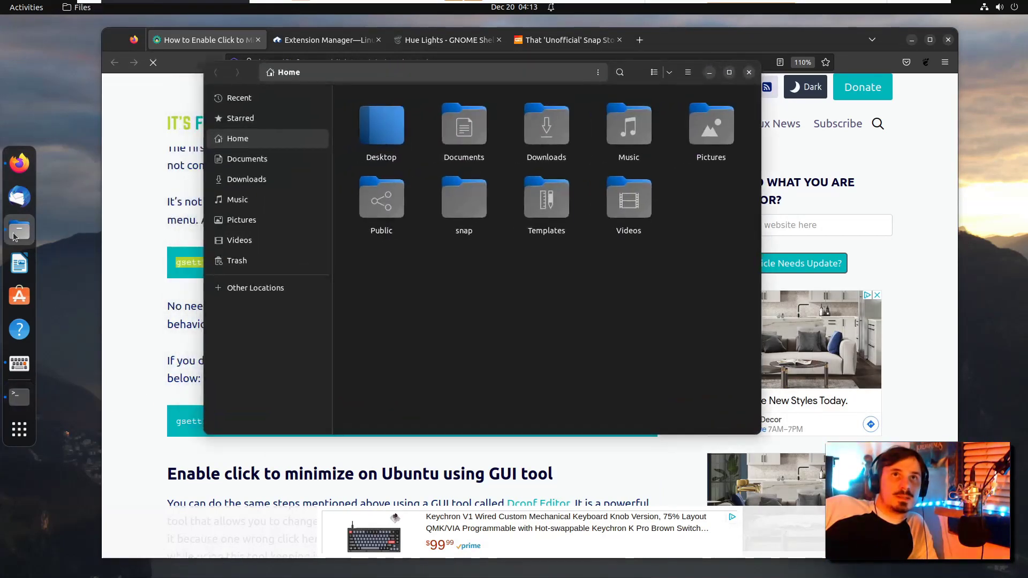
left_click(15, 236)
left_click(15, 236)
left_click(19, 165)
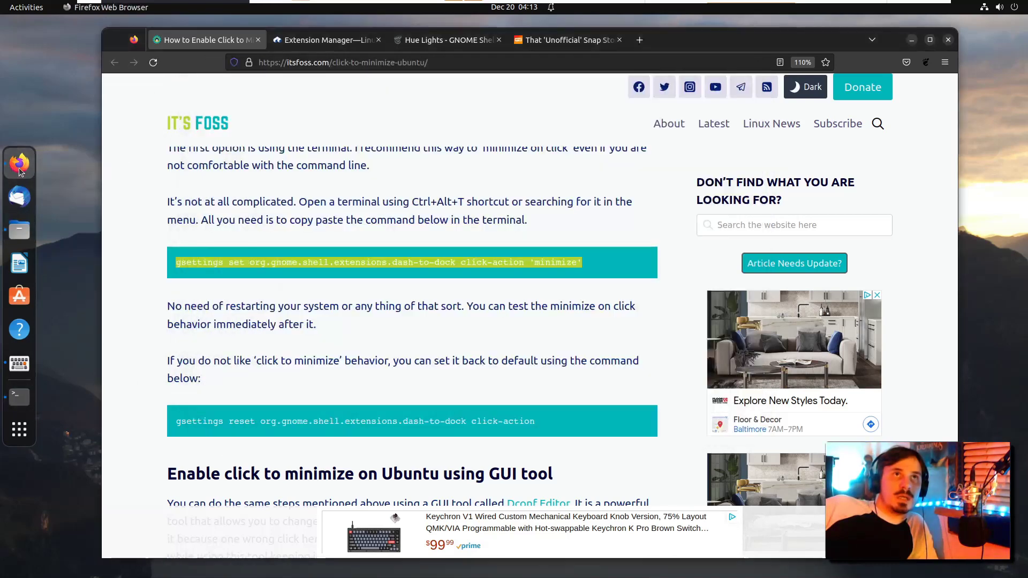
left_click(19, 166)
left_click(19, 167)
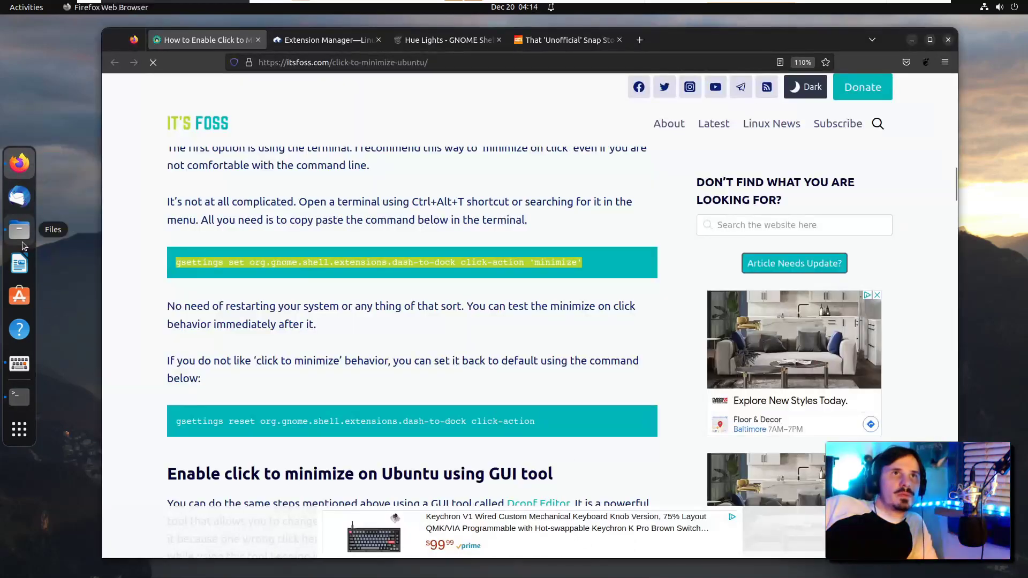
- Run sudo apt install nautilus-admin in the terminal, entering the account password for sudo and accepting the installation
left_click(20, 394)
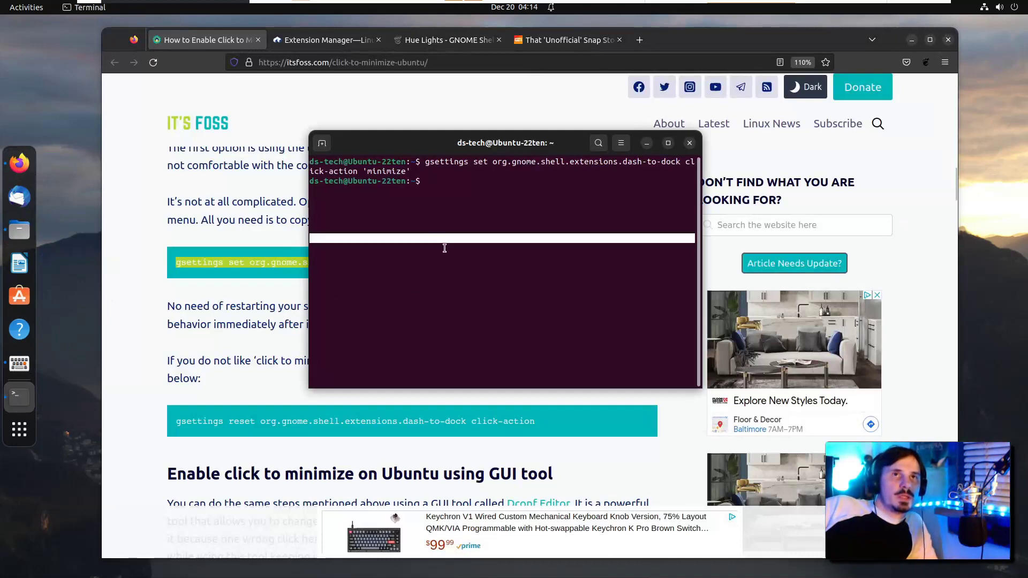
type("sudo a")
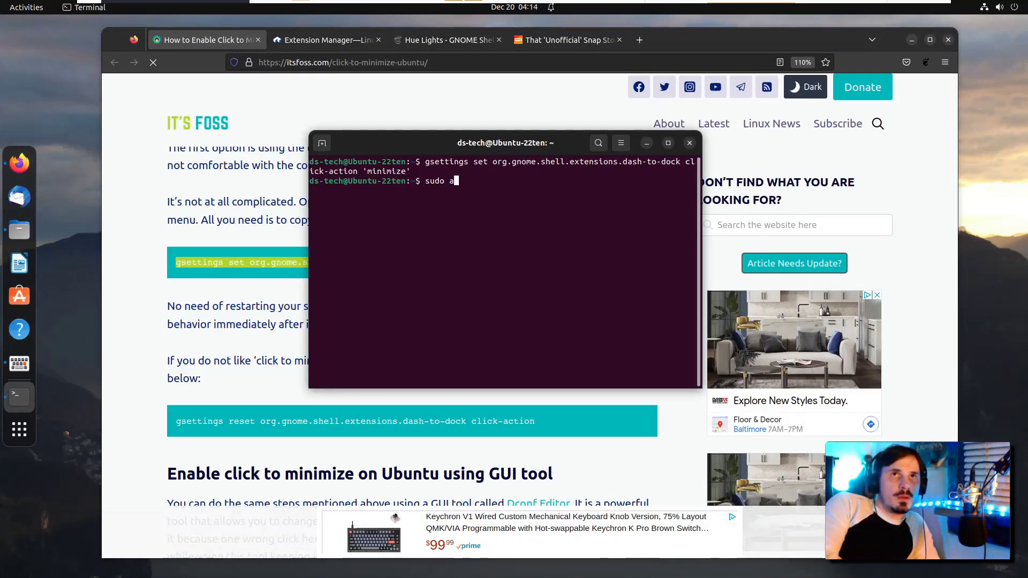
type("pt install nautilus-admin")
key("Return")
key("Return")
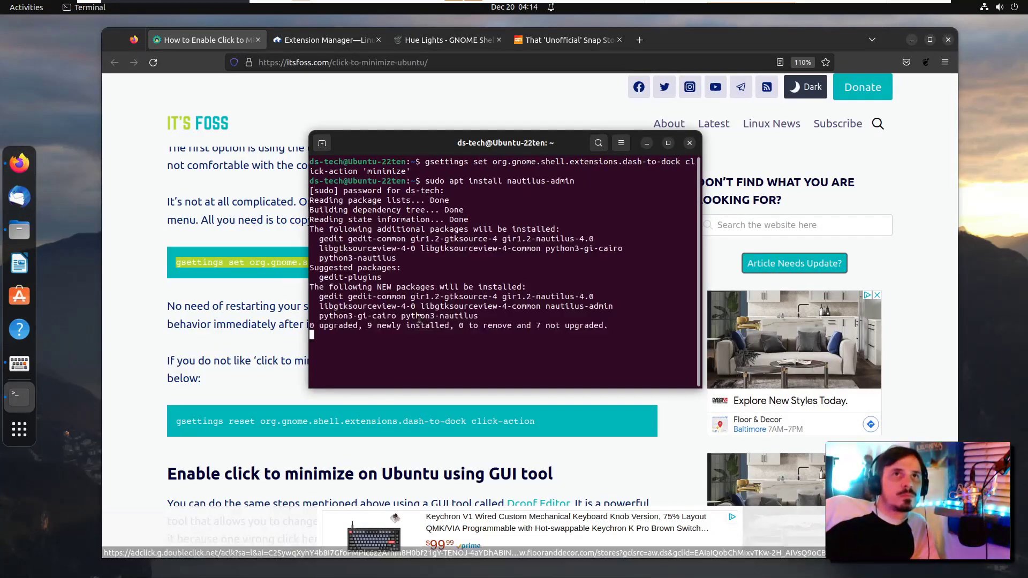
type("y")
key("Return")
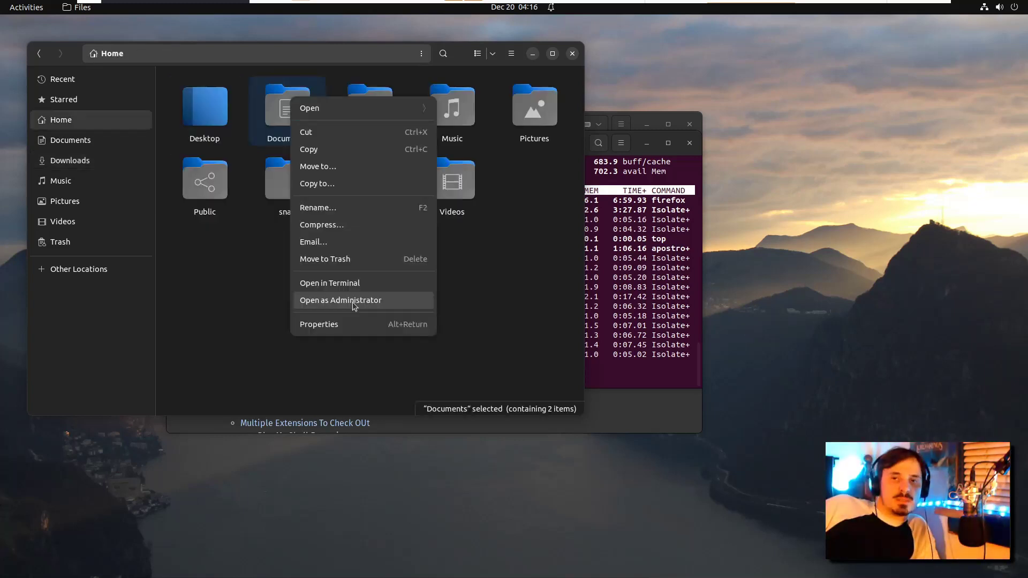
- Try to open the Documents and snap folders as administrator from Files and dismiss the resulting dialog
left_click(352, 302)
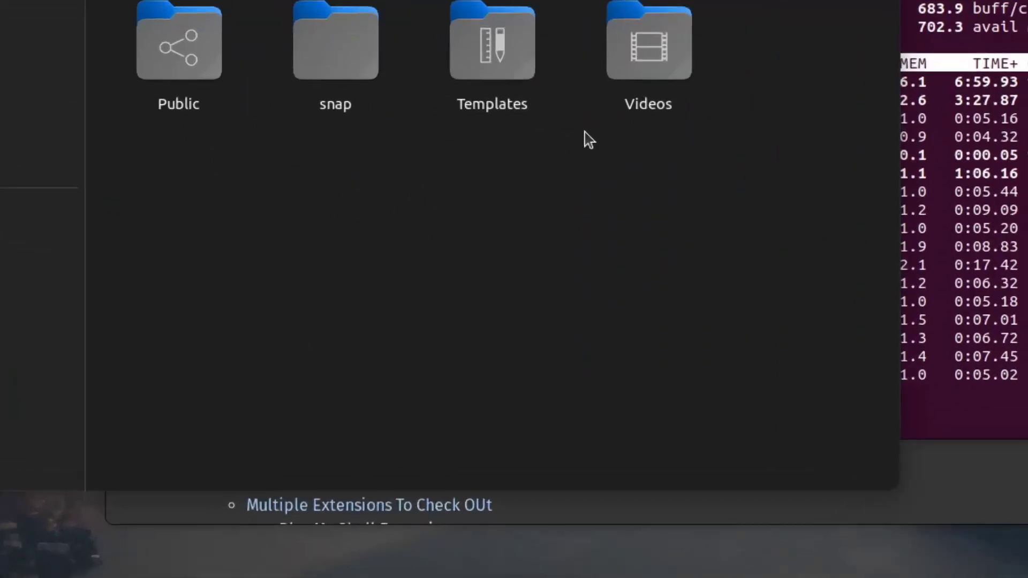
right_click(292, 190)
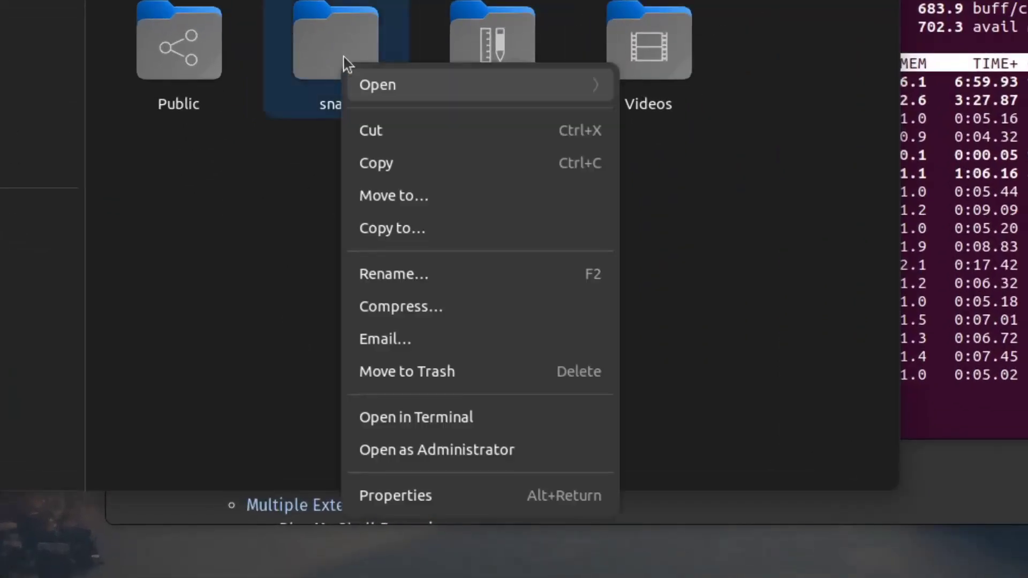
left_click(396, 434)
left_click(459, 380)
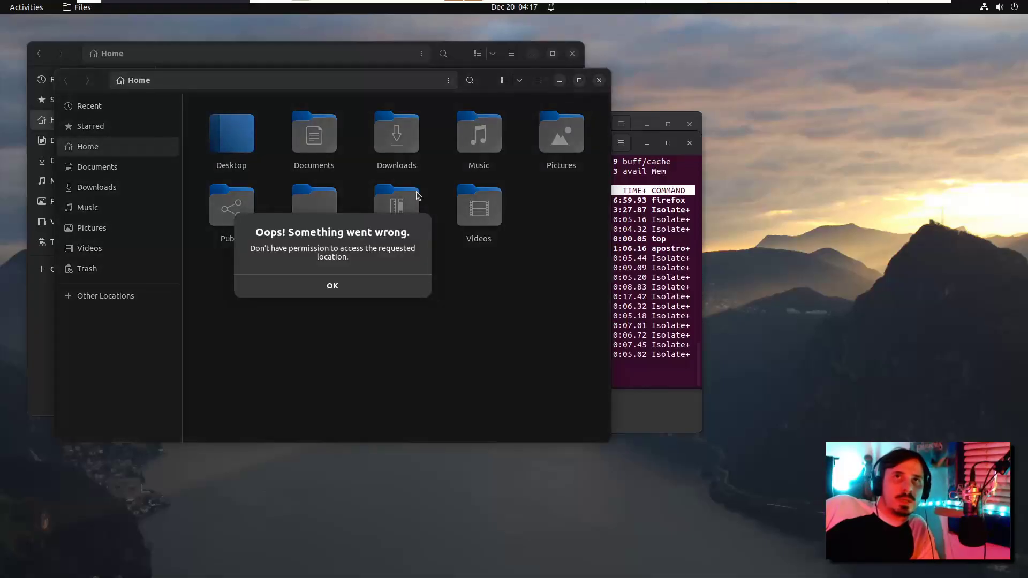
left_click(356, 281)
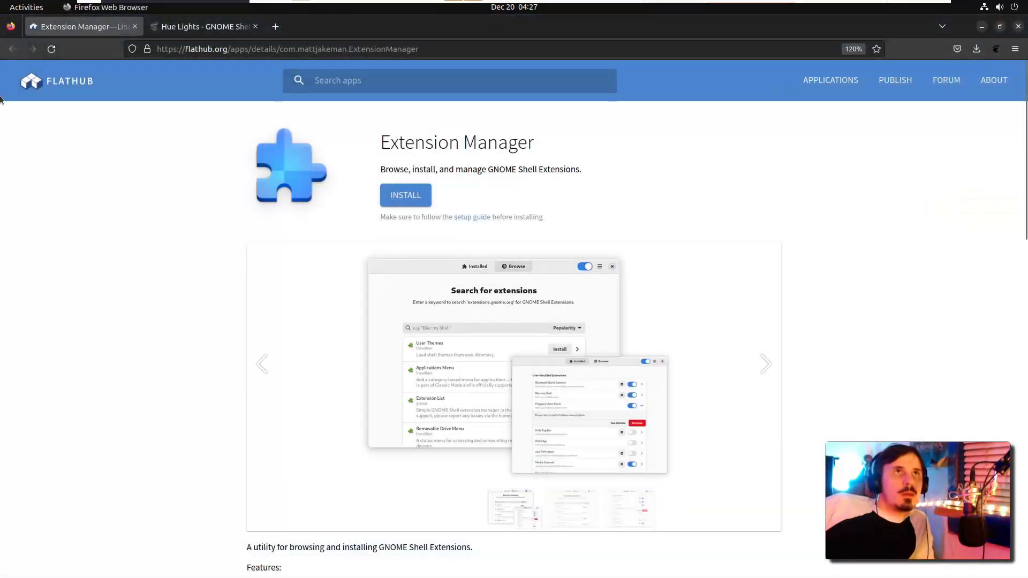
- Switch to the GNOME Extensions app from the application overview
key("alt+Tab")
key("alt+Tab")
key("super")
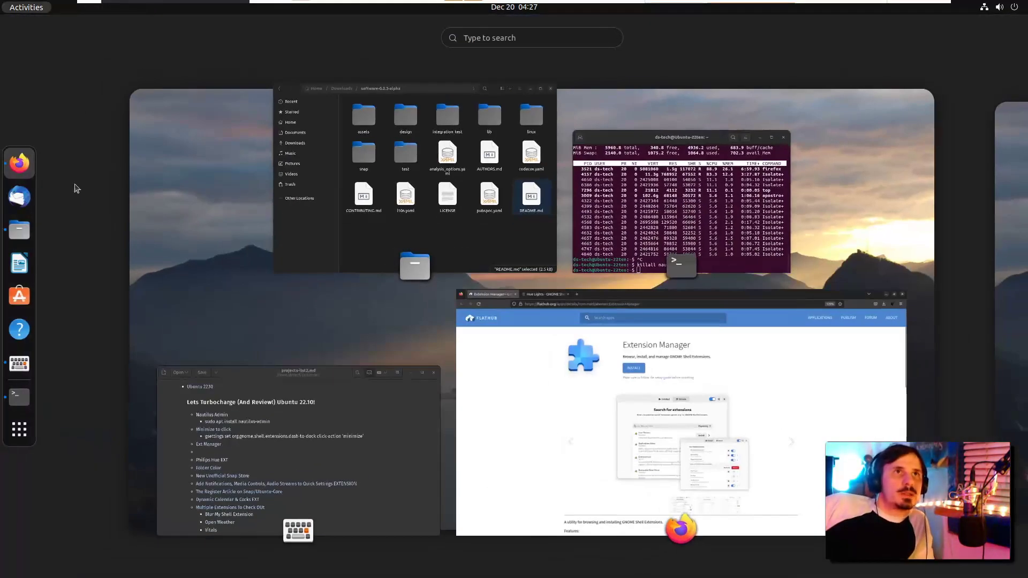
left_click(32, 426)
left_click(481, 297)
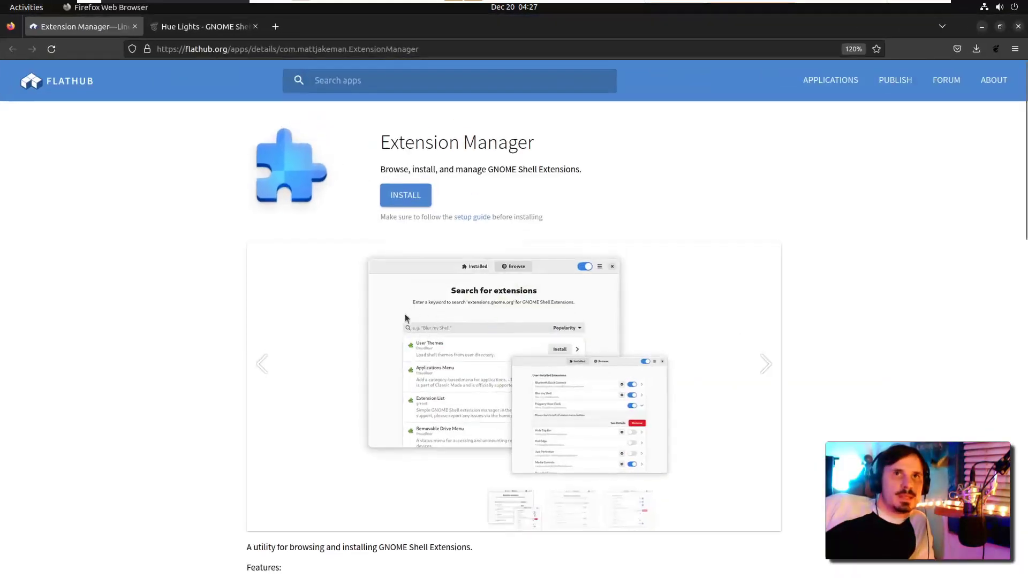
- Examine the manually installed and built-in extensions in the Extensions window and close it
scroll(300, 256, "down", 10)
scroll(277, 246, "up", 8)
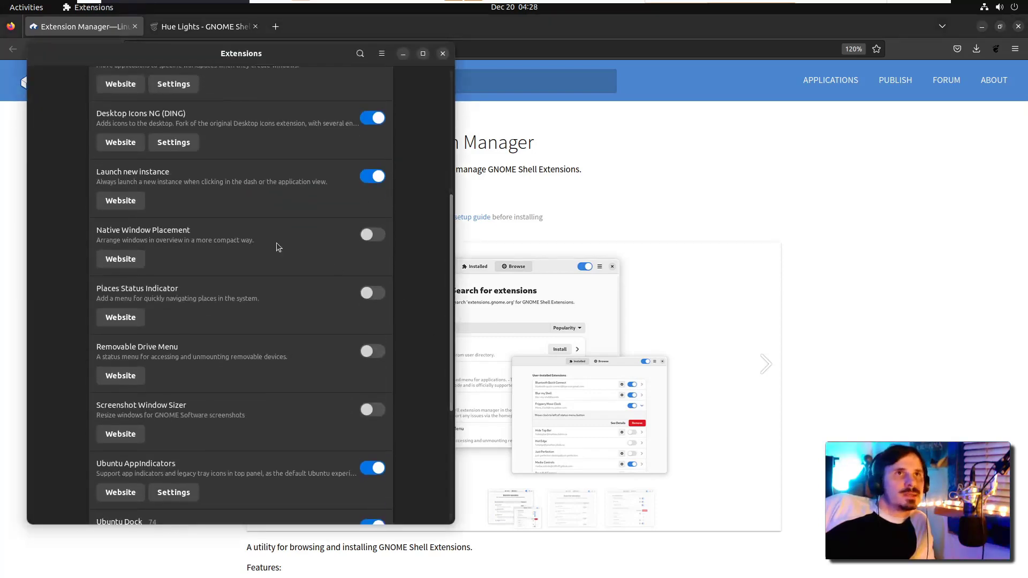
scroll(164, 230, "down", 2)
scroll(206, 295, "down", 10)
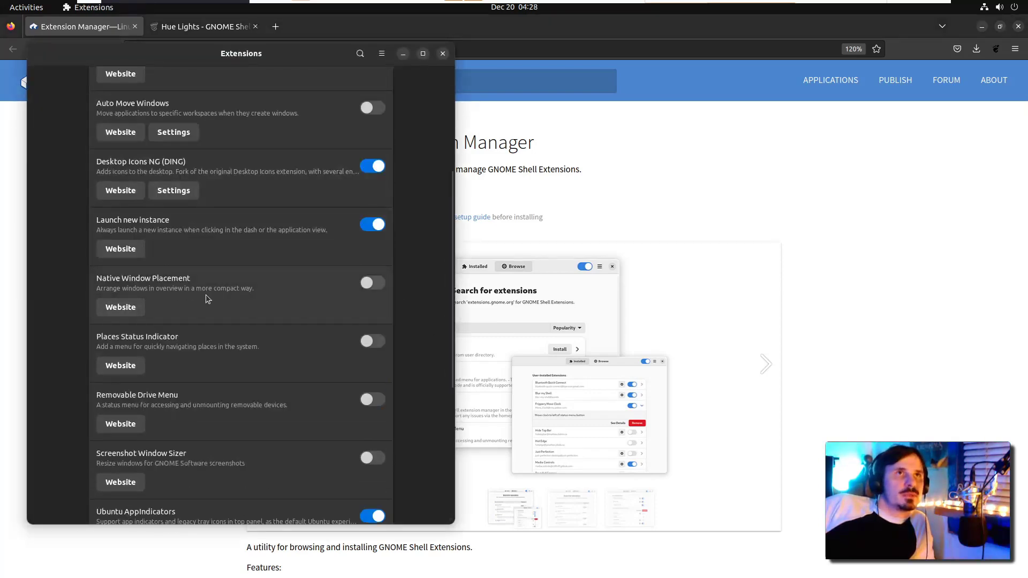
scroll(214, 358, "up", 3)
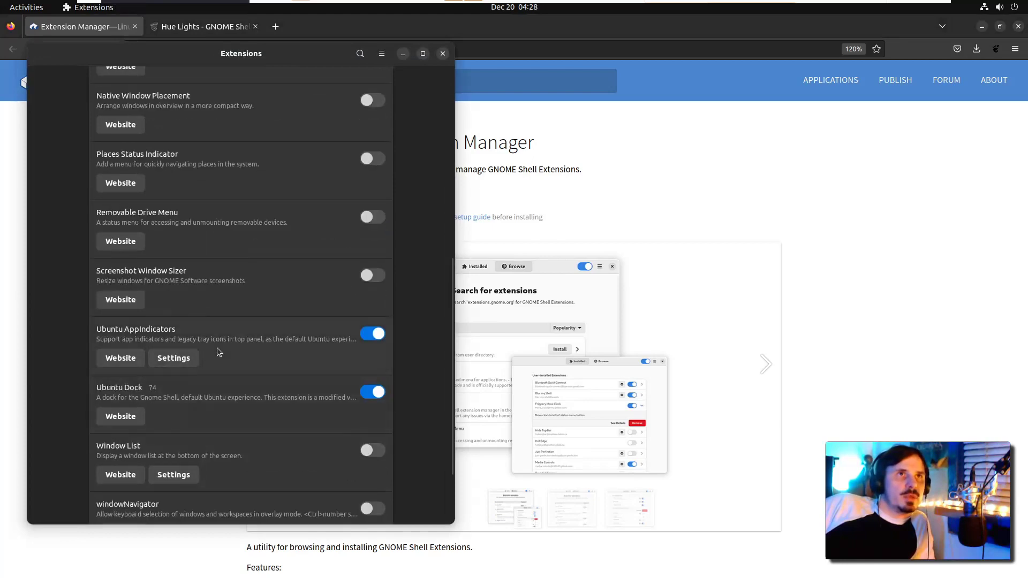
scroll(172, 325, "up", 4)
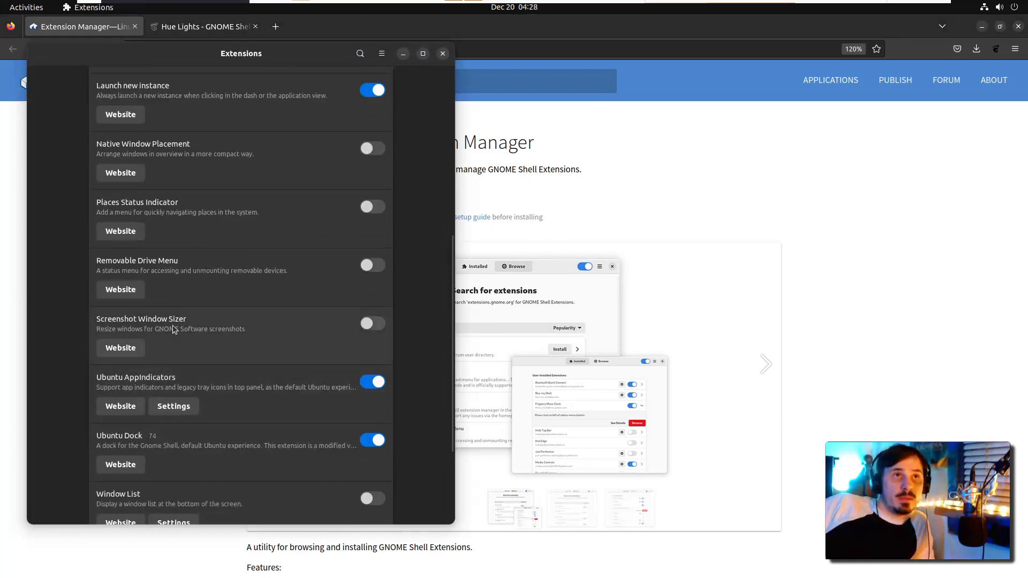
scroll(403, 438, "down", 10)
scroll(403, 437, "up", 12)
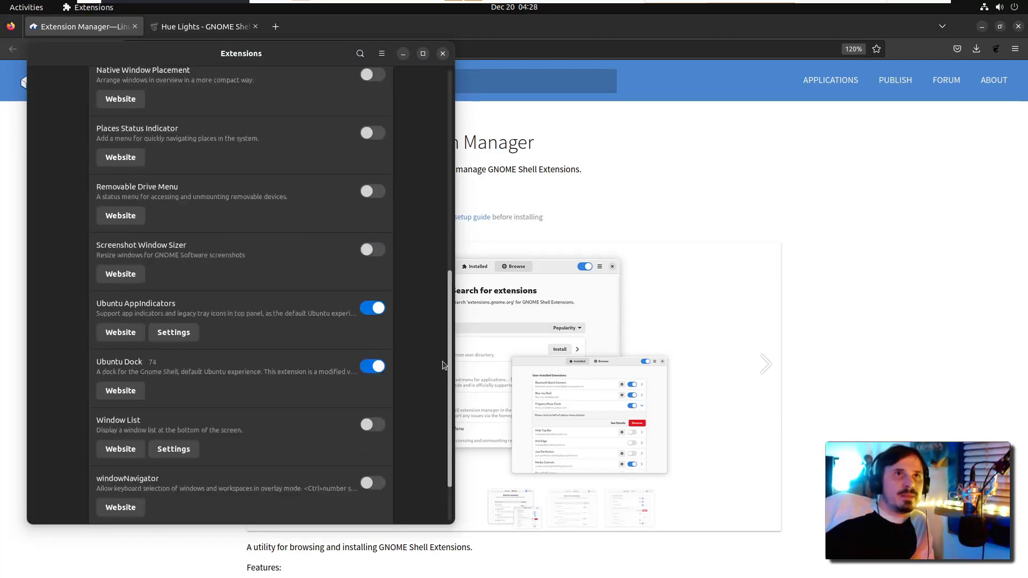
left_click_drag(247, 42, 424, 142)
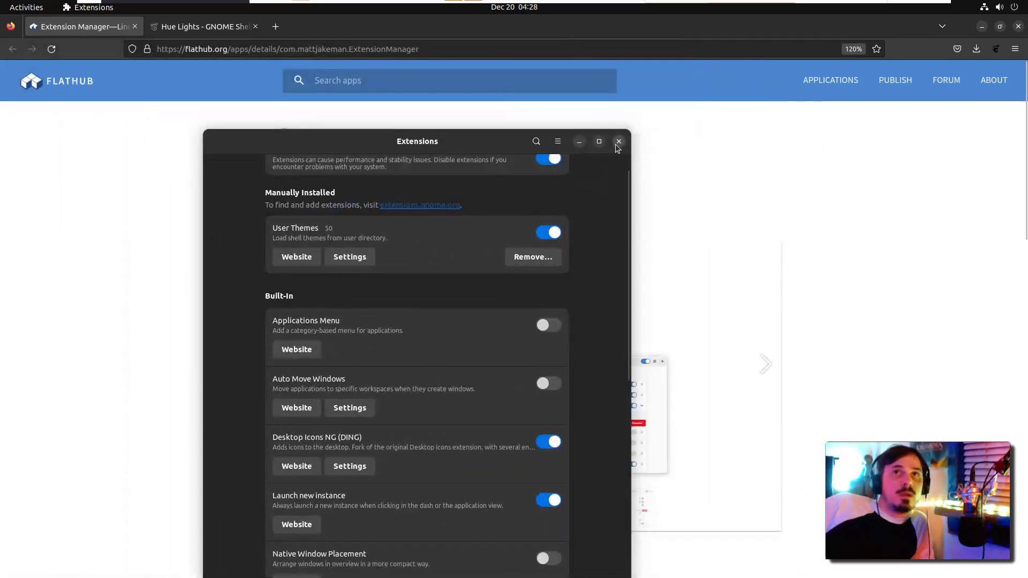
left_click(620, 143)
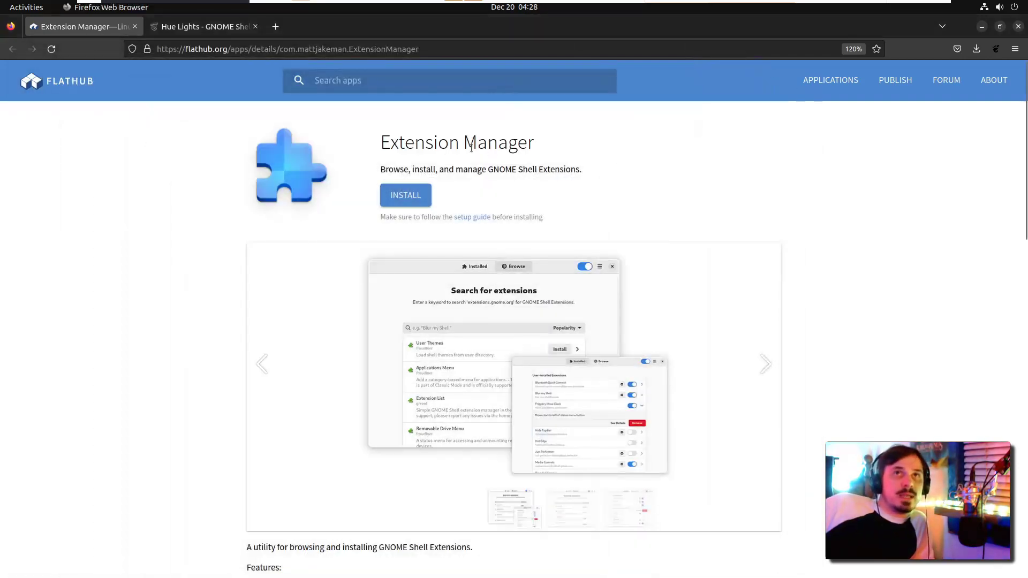
- Download the Extension Manager flatpakref from Flathub and copy its flatpak install command from the command line instructions
left_click(398, 202)
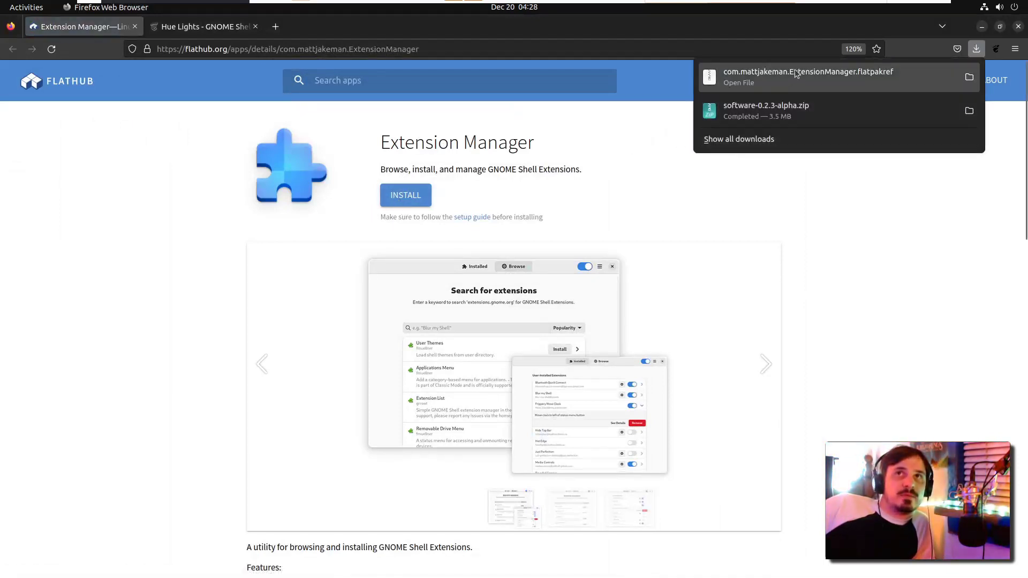
scroll(739, 204, "down", 5)
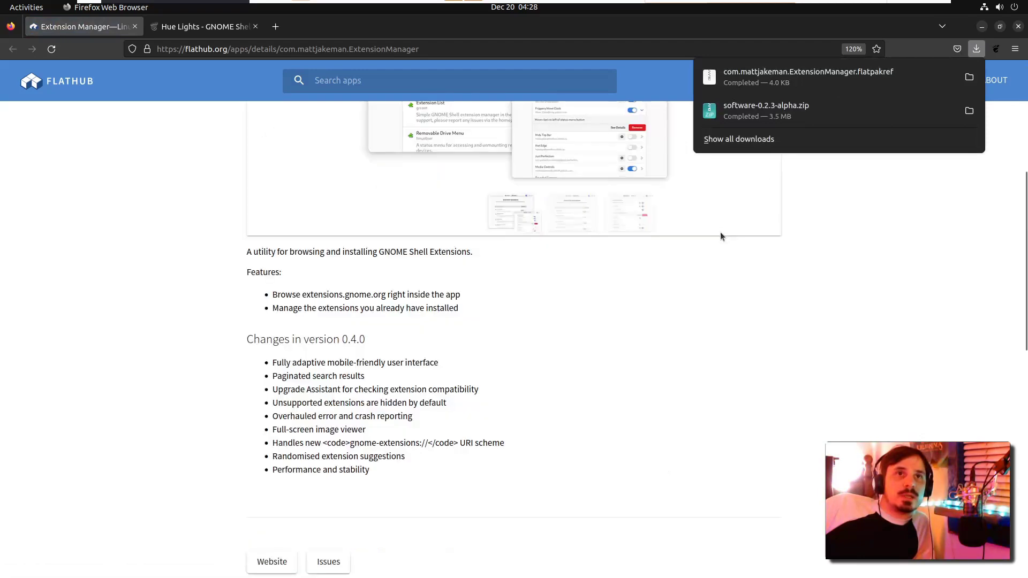
scroll(669, 225, "down", 5)
left_click(561, 278)
scroll(560, 278, "down", 5)
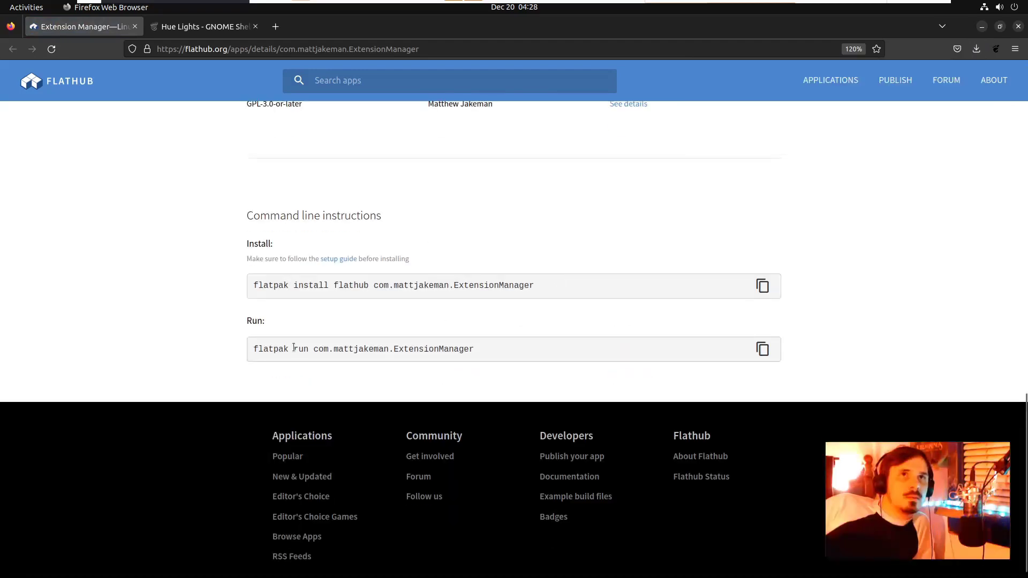
triple_click(334, 288)
right_click(335, 288)
left_click(368, 296)
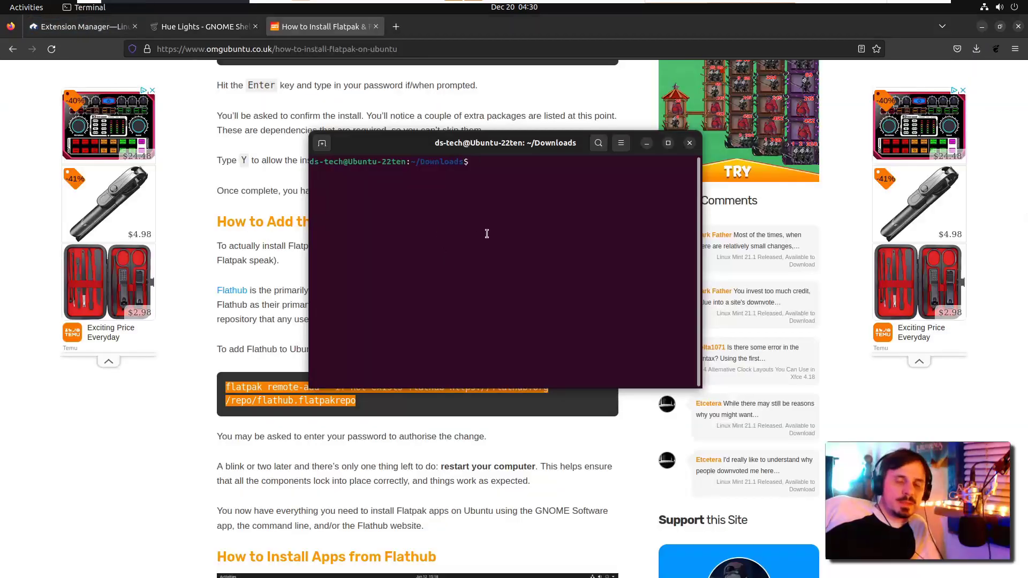
right_click(480, 229)
left_click(506, 266)
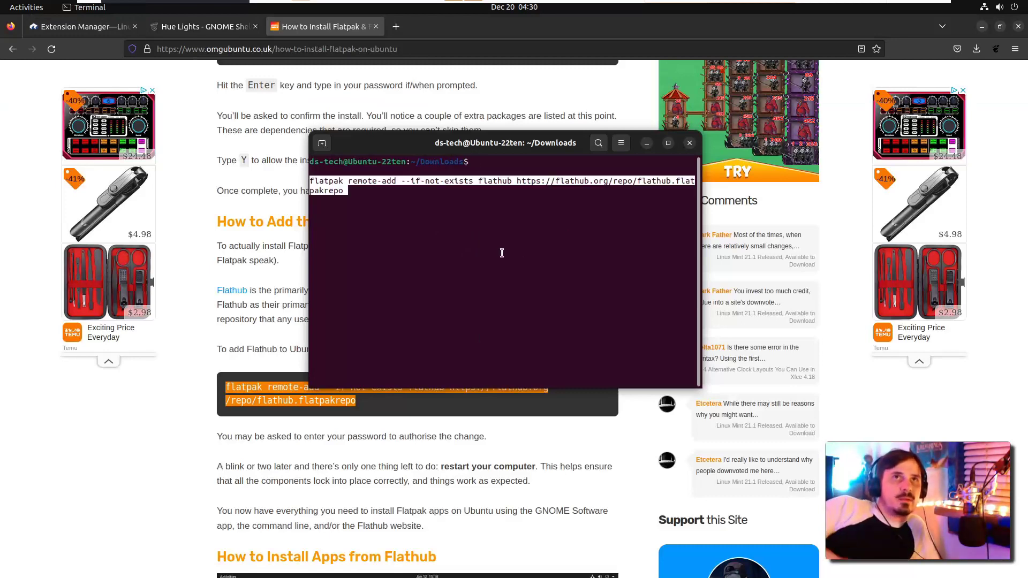
left_click_drag(502, 142, 805, 197)
scroll(303, 377, "down", 2)
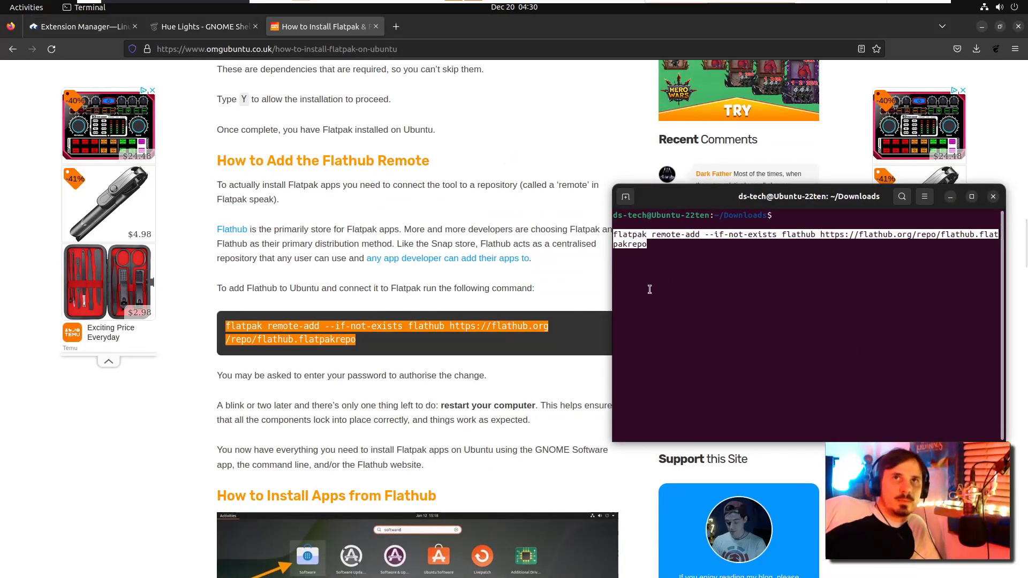
key("Return")
type("•")
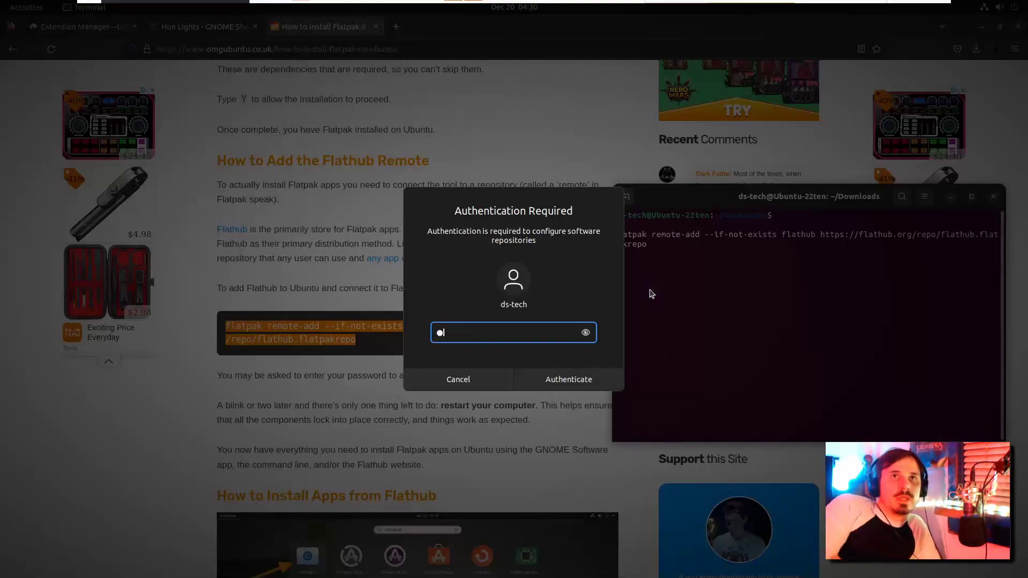
type("•••••••")
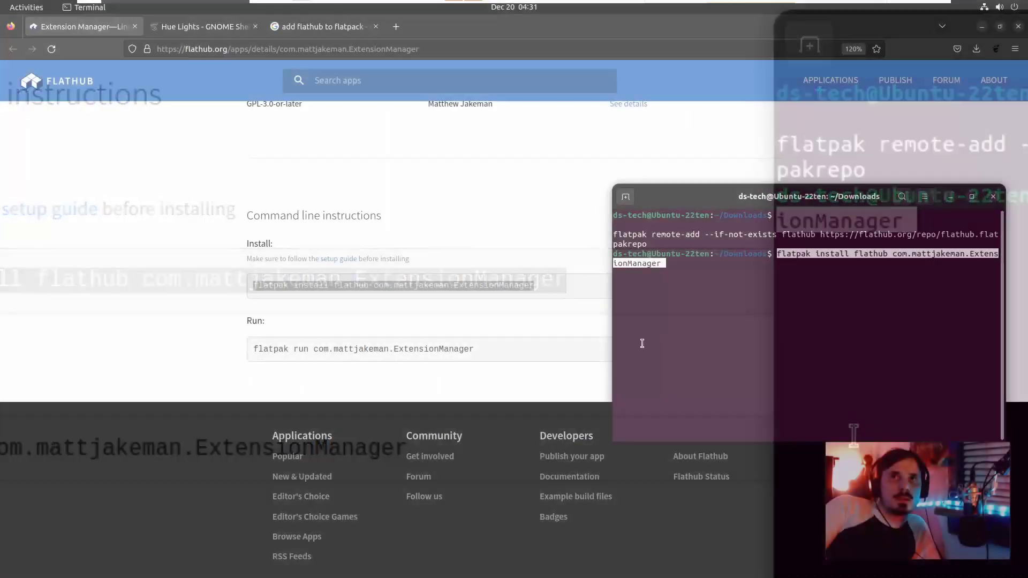
- Run flatpak install flathub com.mattjakeman.ExtensionManager in the terminal and accept the installation with Y
key("Return")
type("Y")
key("Return")
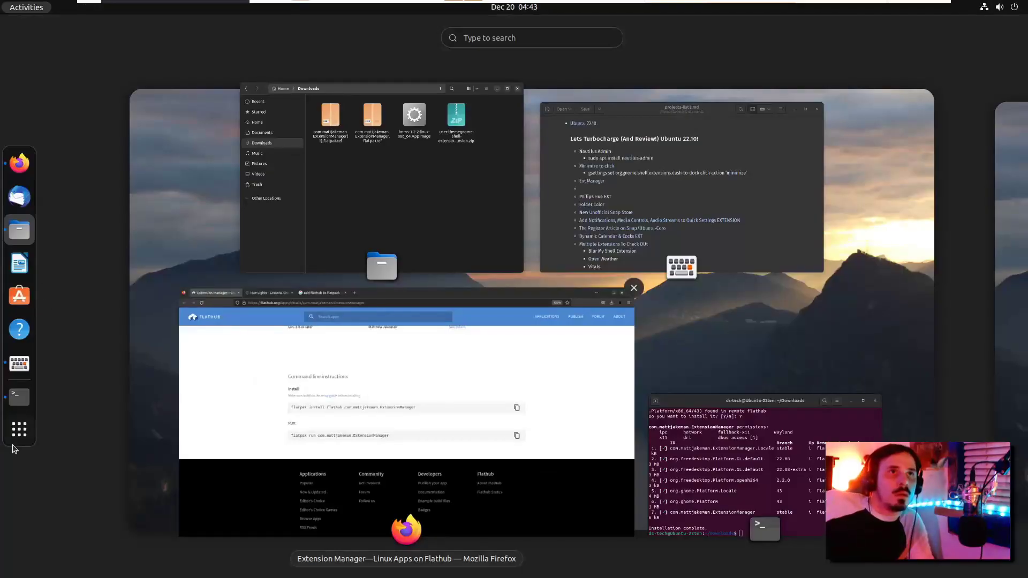
- Launch Extension Manager from the application overview and minimize the Files window
left_click(20, 430)
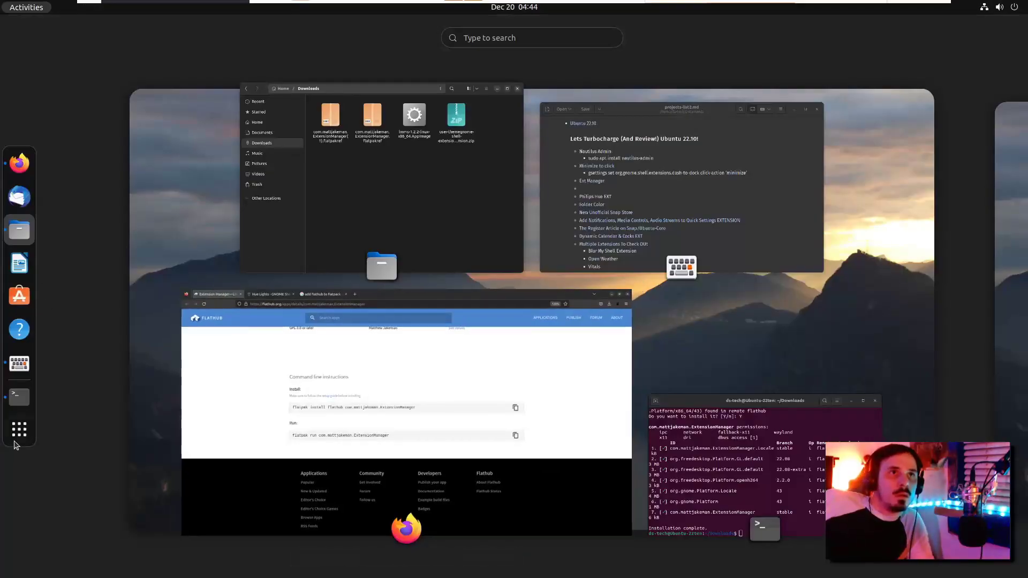
scroll(443, 373, "down", 1)
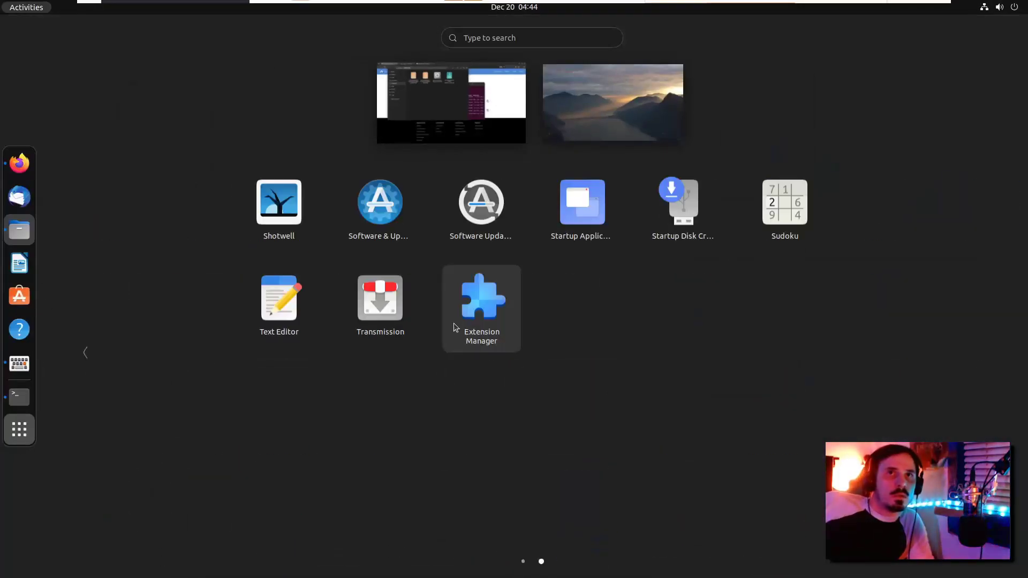
left_click(476, 319)
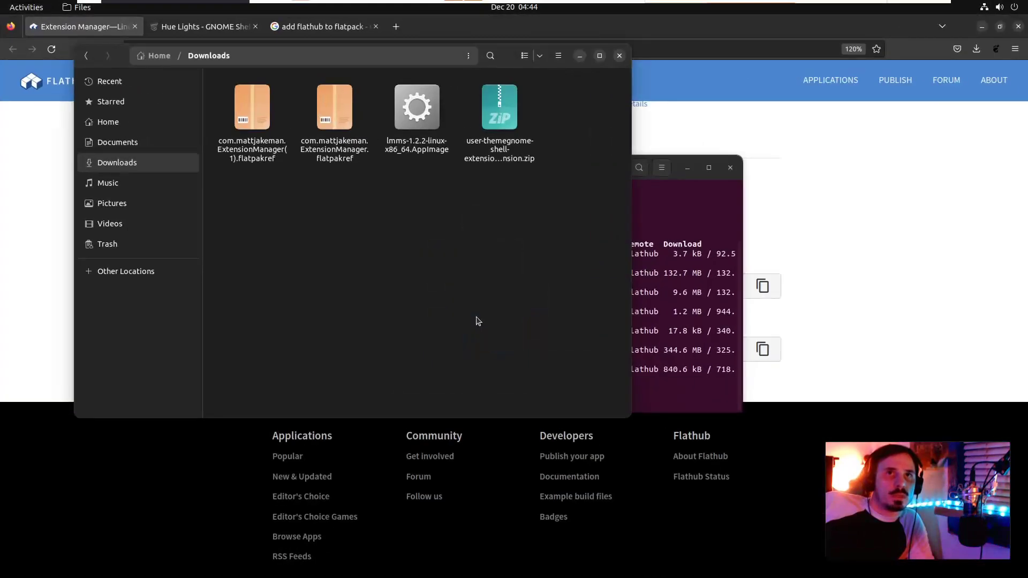
left_click(580, 56)
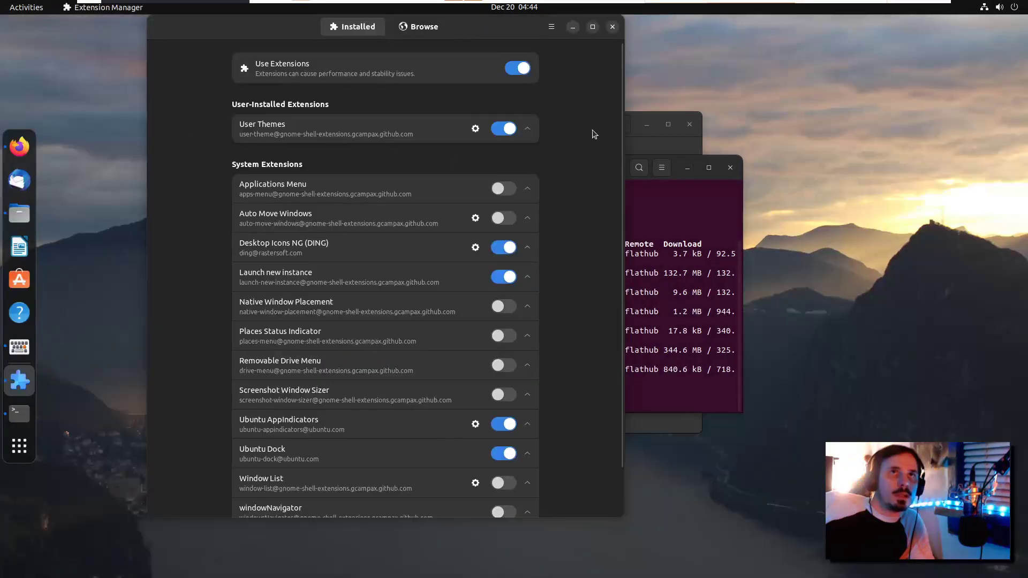
- Look through the installed extensions in Extension Manager and switch to browsing available extensions
scroll(572, 188, "down", 2)
scroll(522, 185, "up", 2)
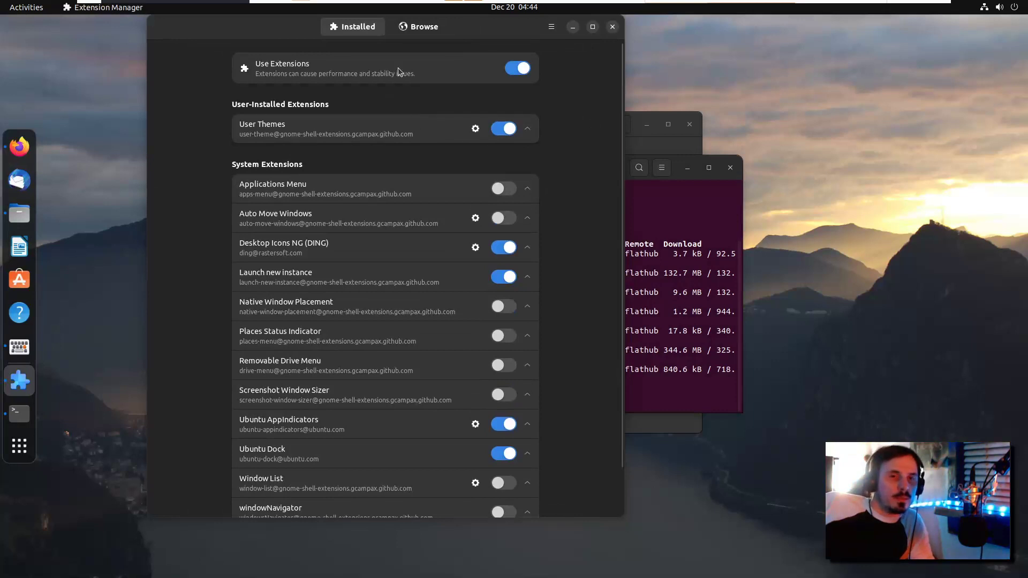
left_click(423, 27)
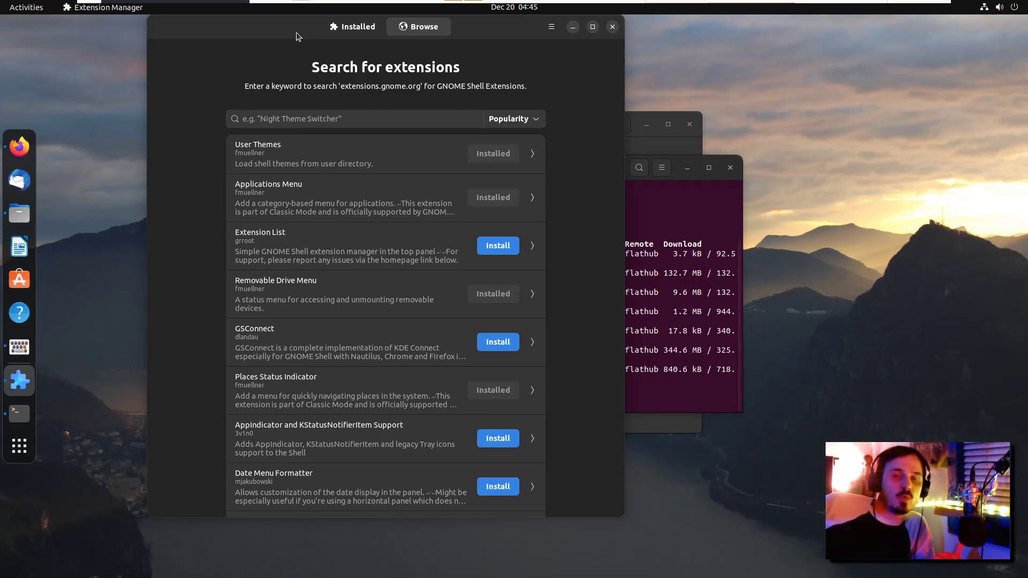
- Switch to Firefox and install the Hue Lights extension from its GNOME Extensions page
left_click(21, 146)
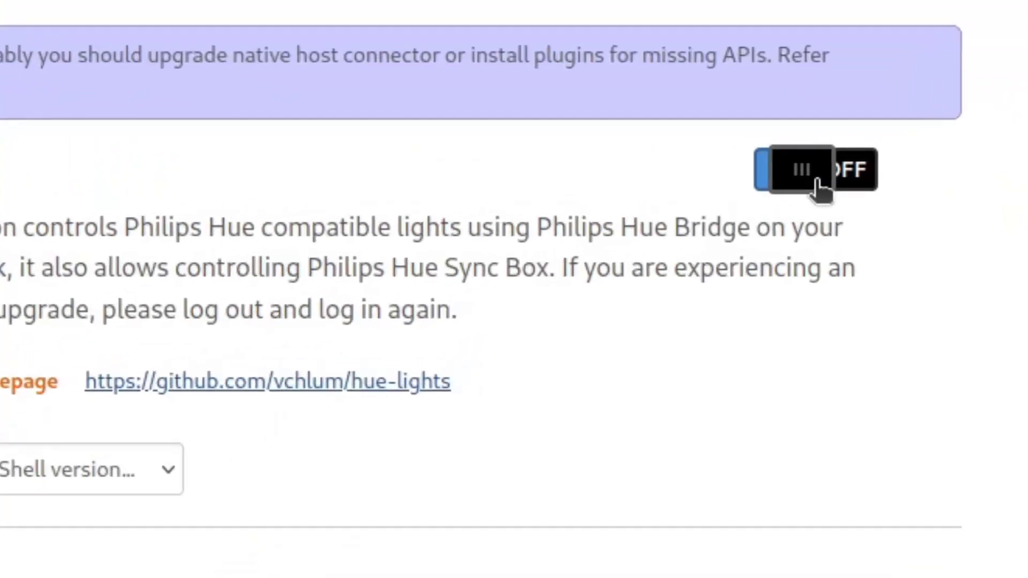
left_click(806, 170)
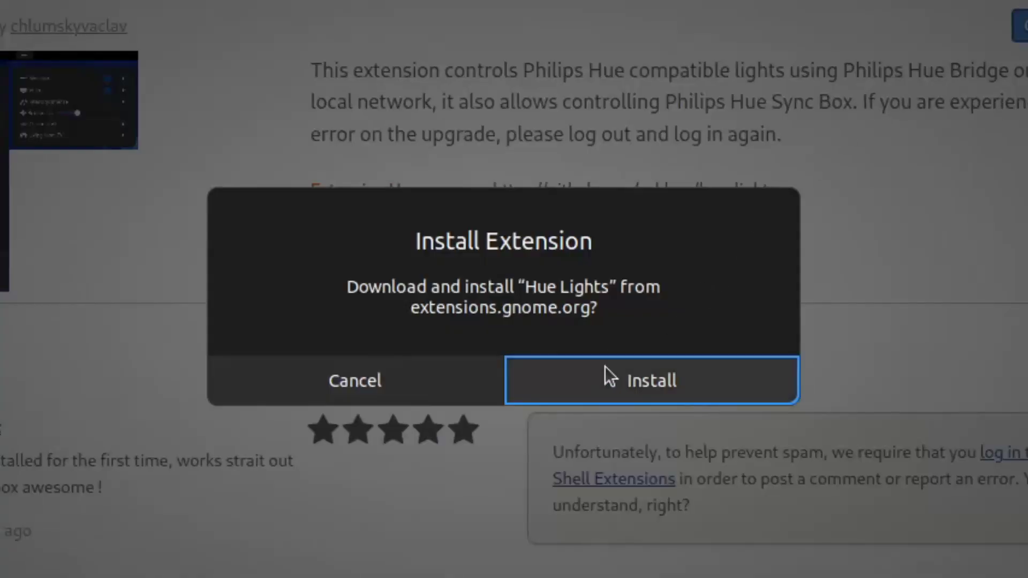
left_click(605, 367)
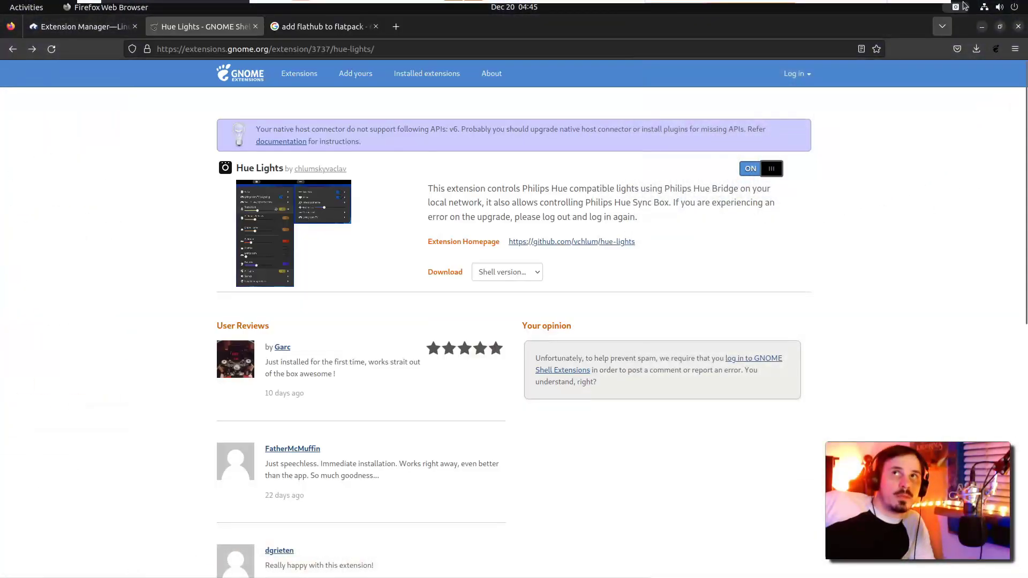
- Open the settings window of the Hue Lights extension
left_click(967, 10)
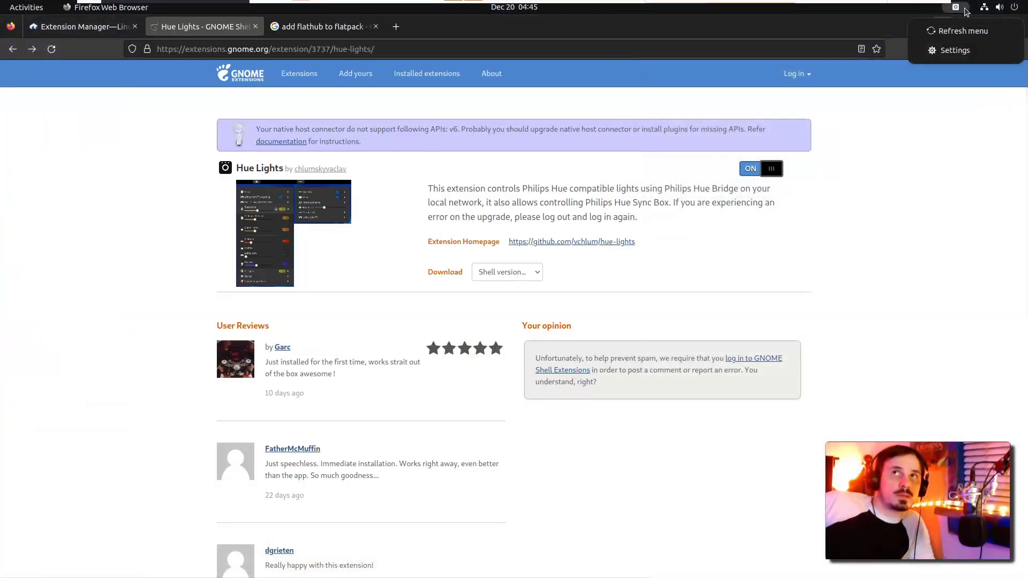
left_click(954, 50)
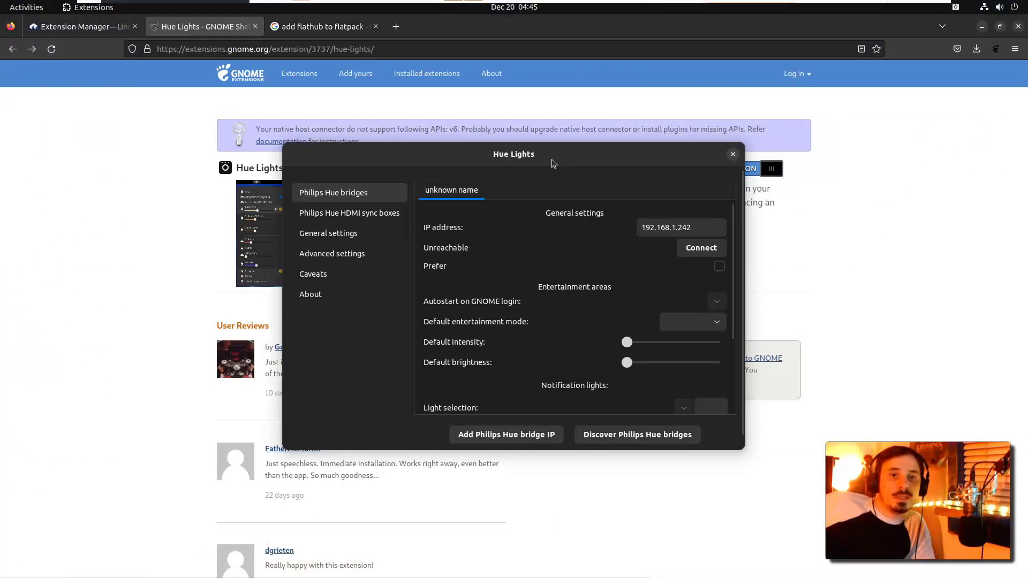
left_click_drag(550, 136, 549, 148)
left_click(549, 149)
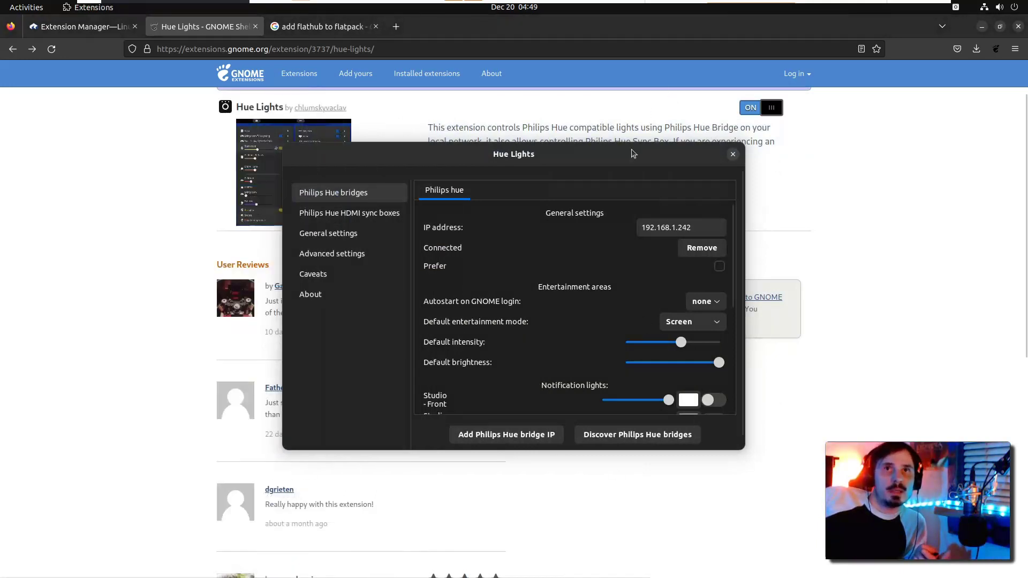
- Recolour the Studio room's Back light with Hue Lights, trying red and green before picking blue on the colour wheel
left_click(996, 7)
left_click(955, 7)
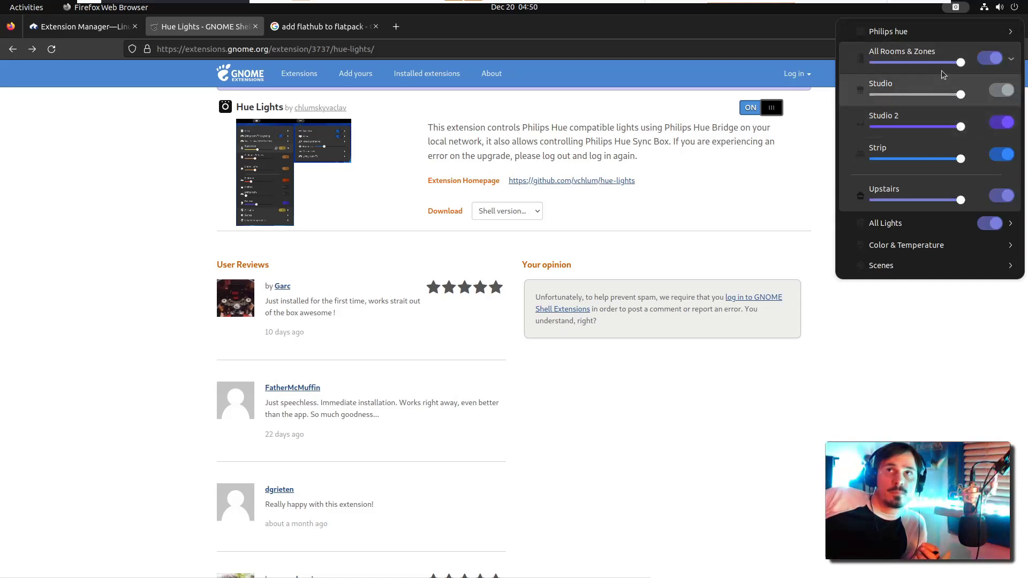
left_click(934, 86)
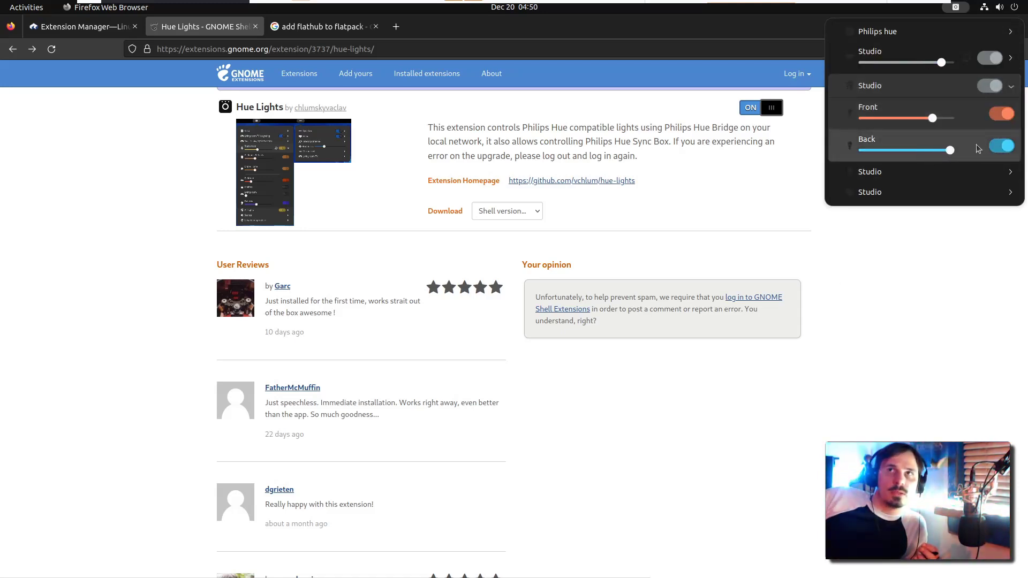
left_click(849, 144)
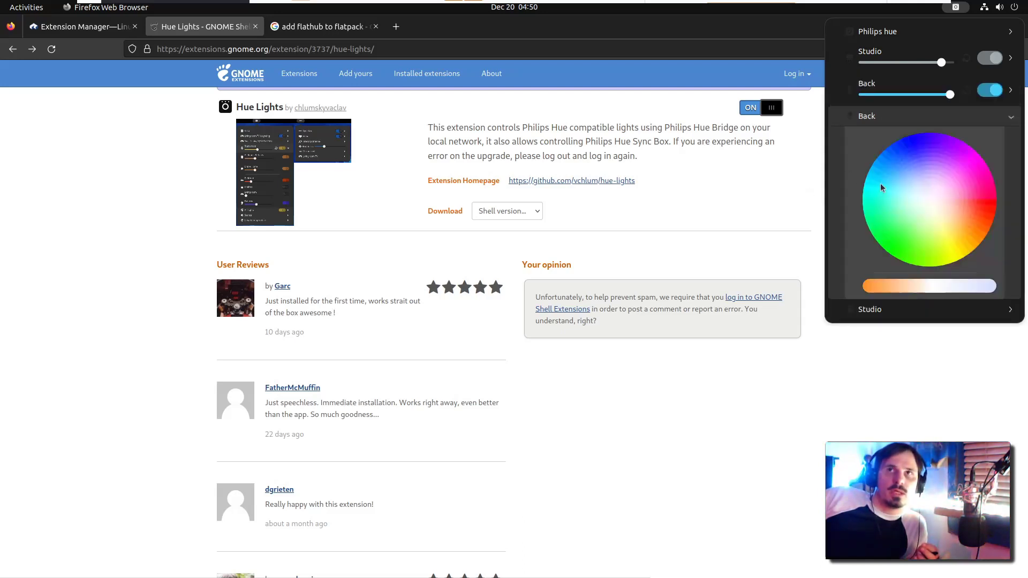
left_click(928, 199)
left_click(994, 206)
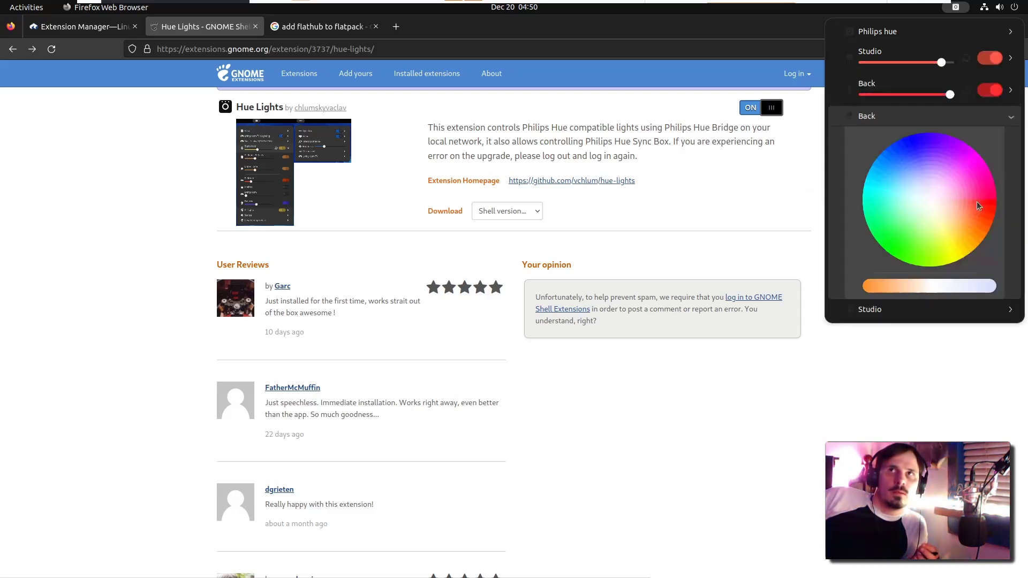
left_click(891, 110)
left_click(893, 114)
left_click(905, 243)
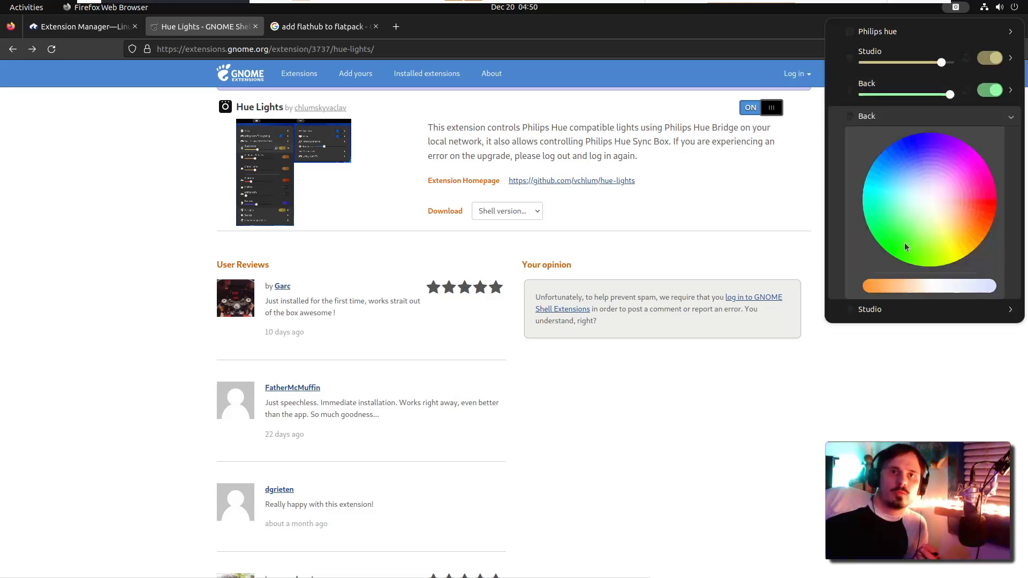
left_click(912, 141)
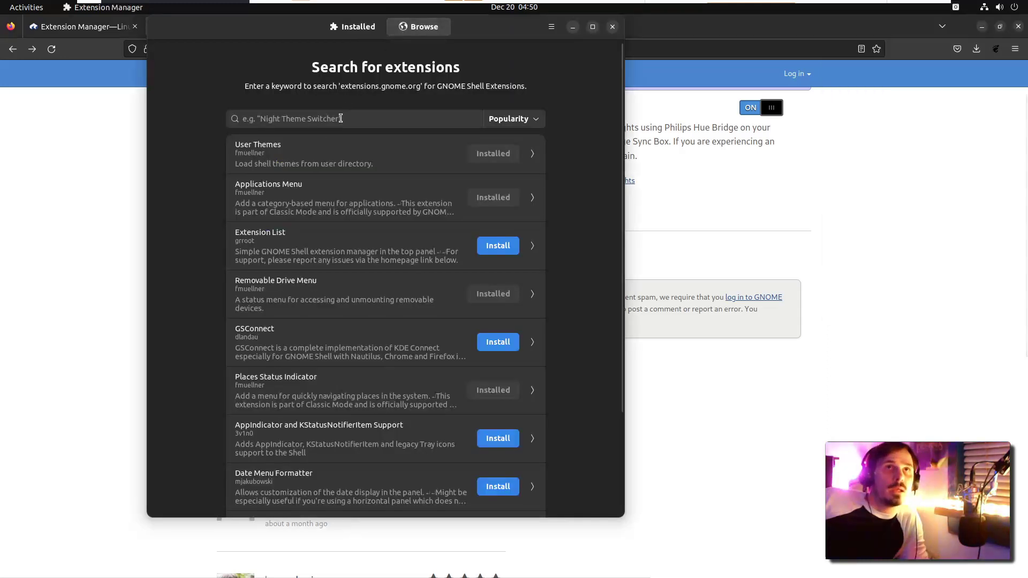
- Search for "burn" in Extension Manager and install the Burn My Windows extension
left_click(340, 119)
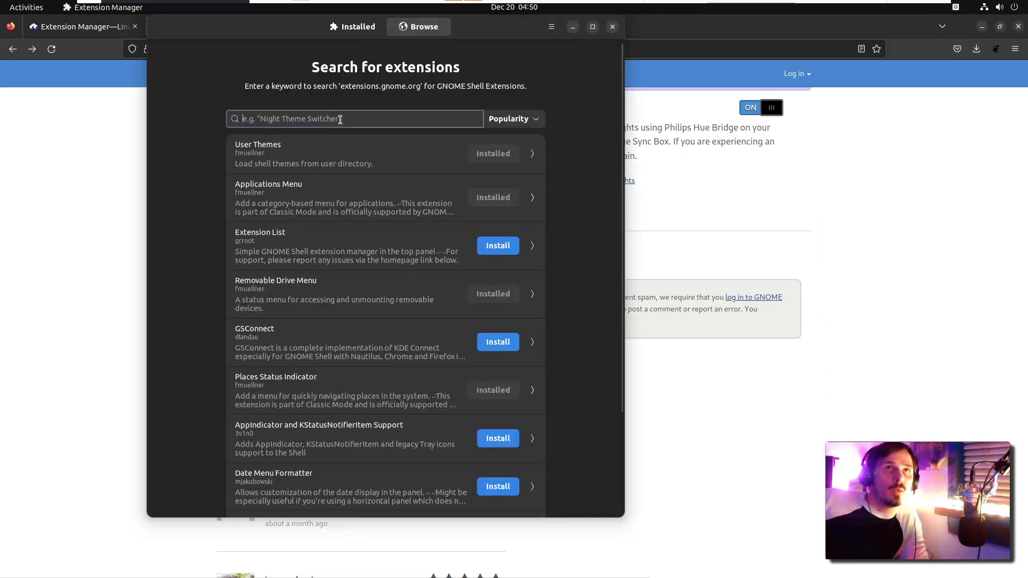
type("burn")
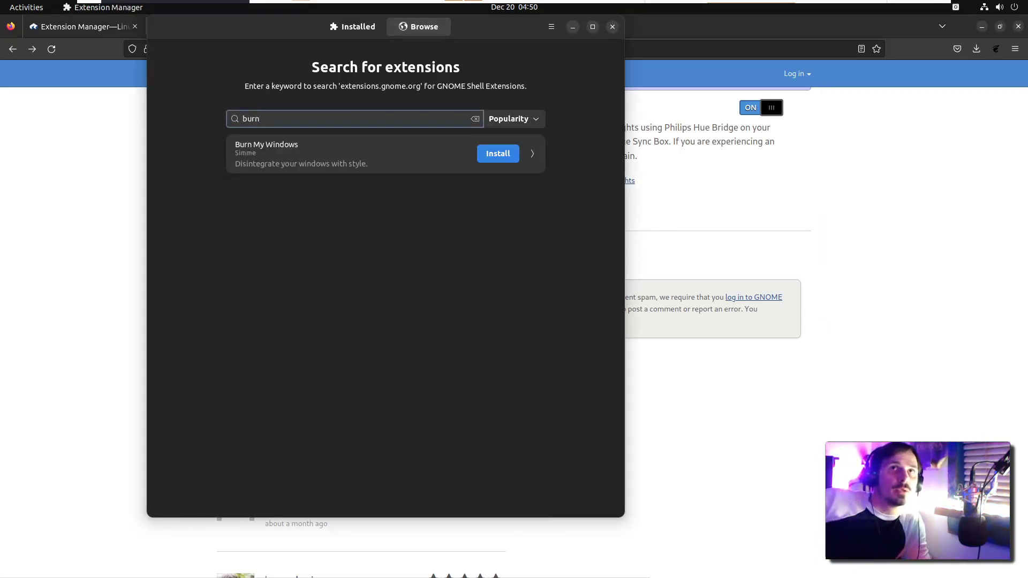
left_click(507, 160)
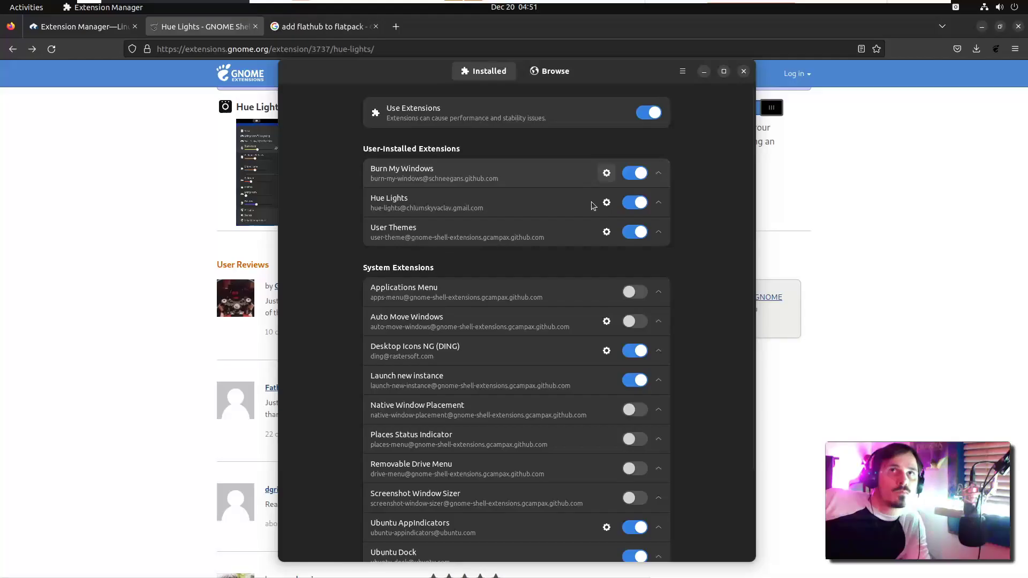
- Open the Burn-My-Windows effects list and preview the Doom and Fire window-closing effects
scroll(427, 354, "down", 5)
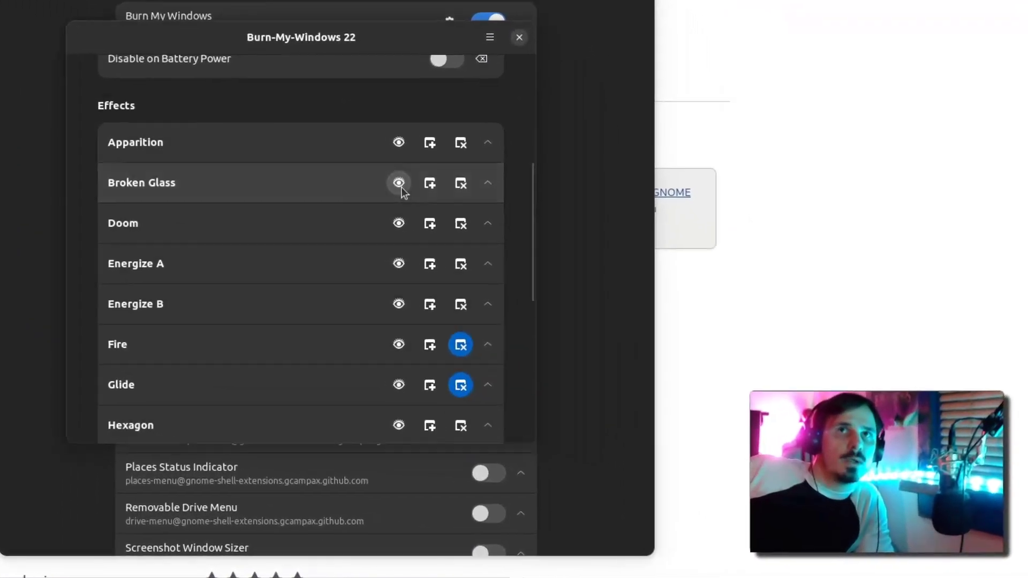
left_click(586, 298)
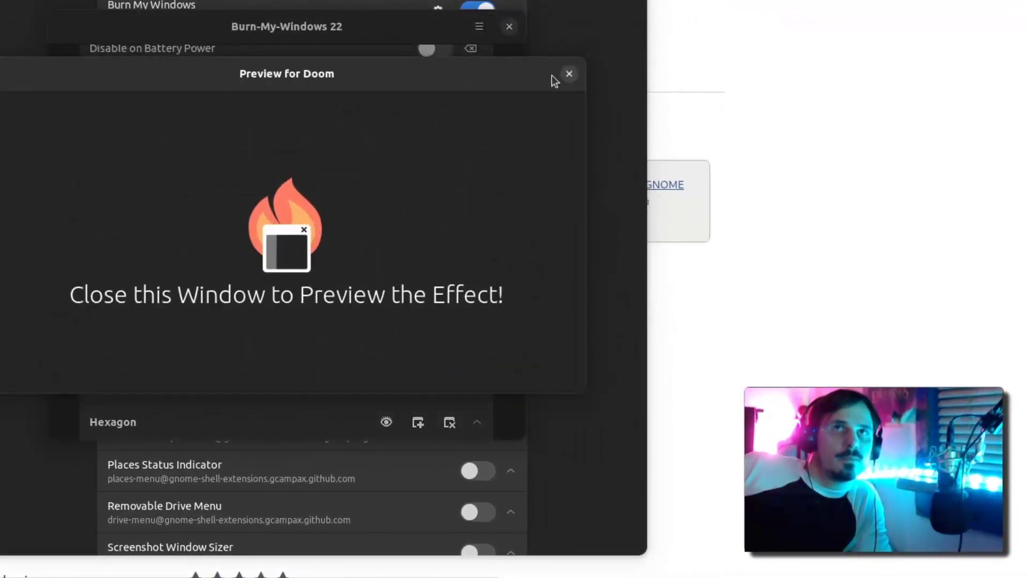
left_click(566, 76)
scroll(383, 209, "down", 1)
left_click(386, 206)
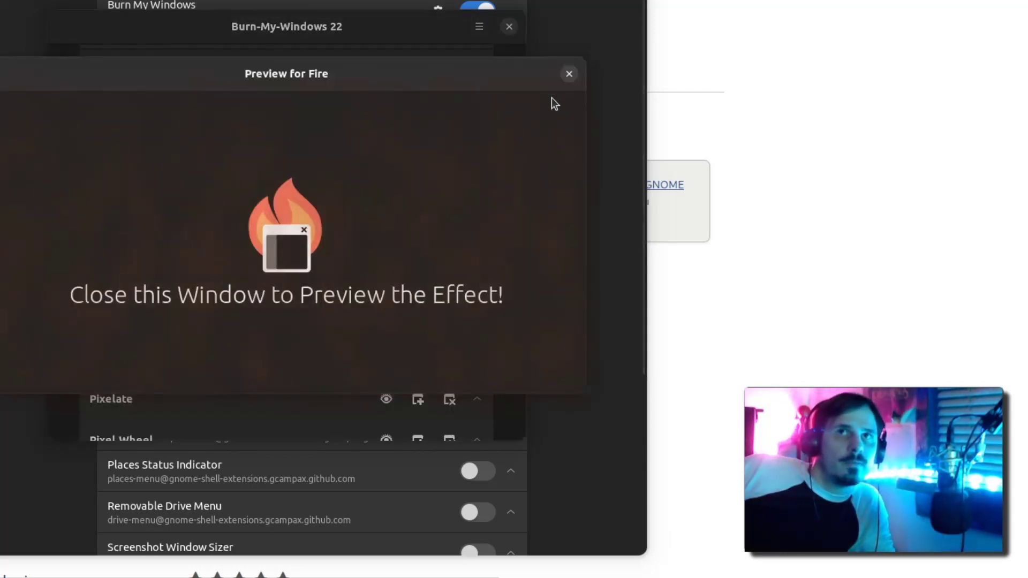
left_click(565, 76)
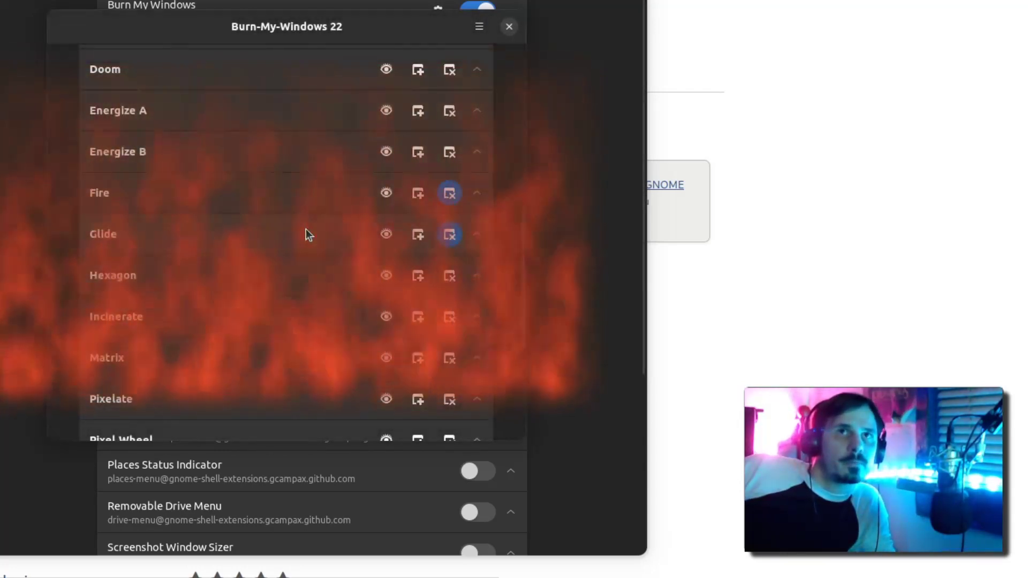
- Preview the Matrix, Pixel Wipe and Snap of Disintegration effects in Burn-My-Windows
scroll(302, 232, "down", 2)
left_click(386, 259)
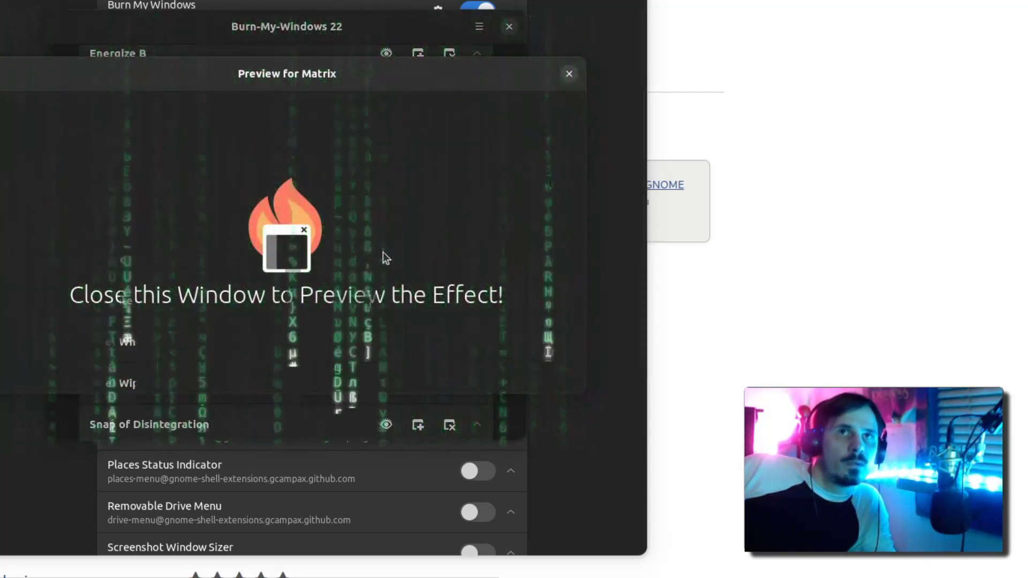
left_click(563, 80)
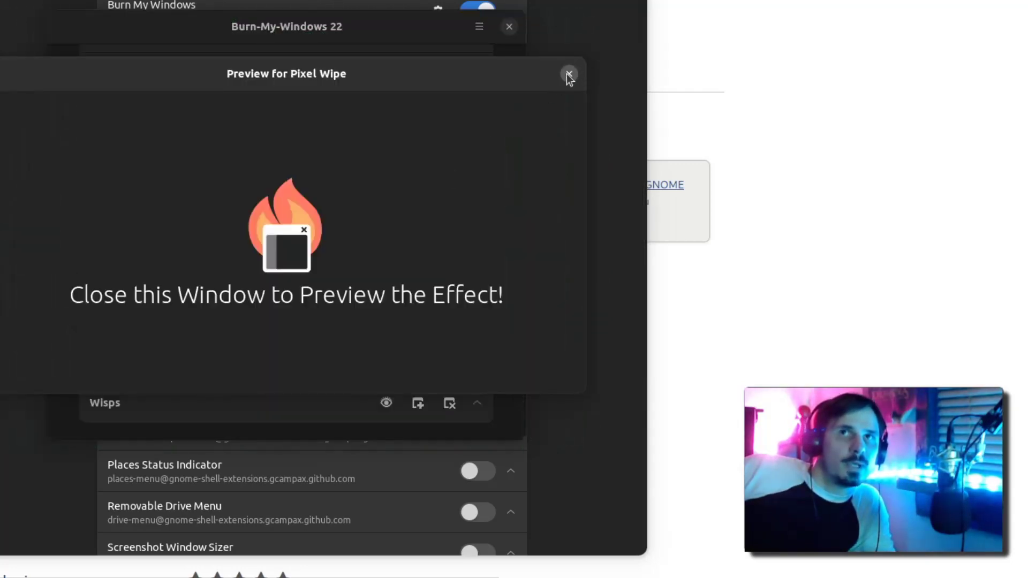
left_click(569, 75)
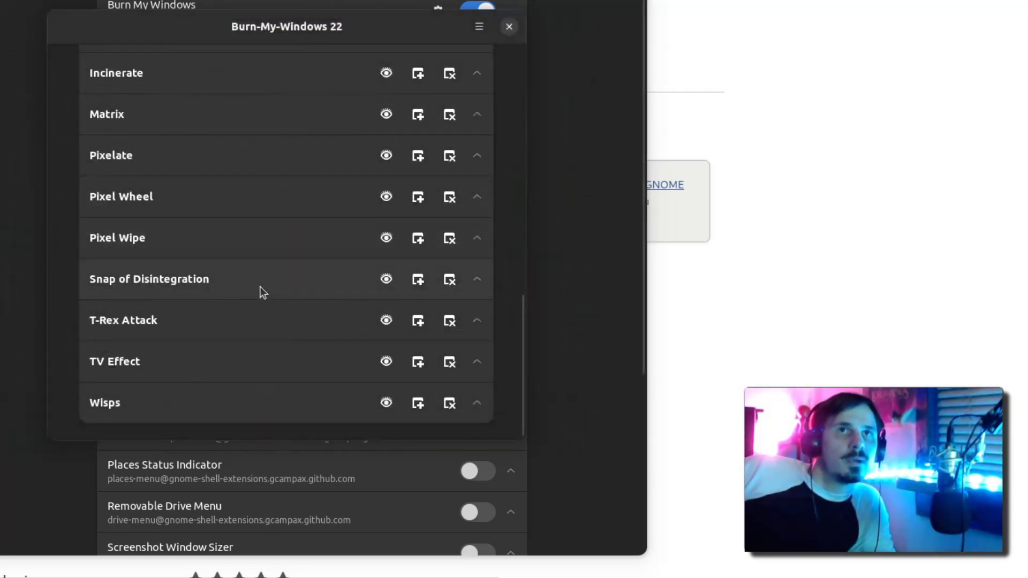
left_click(377, 278)
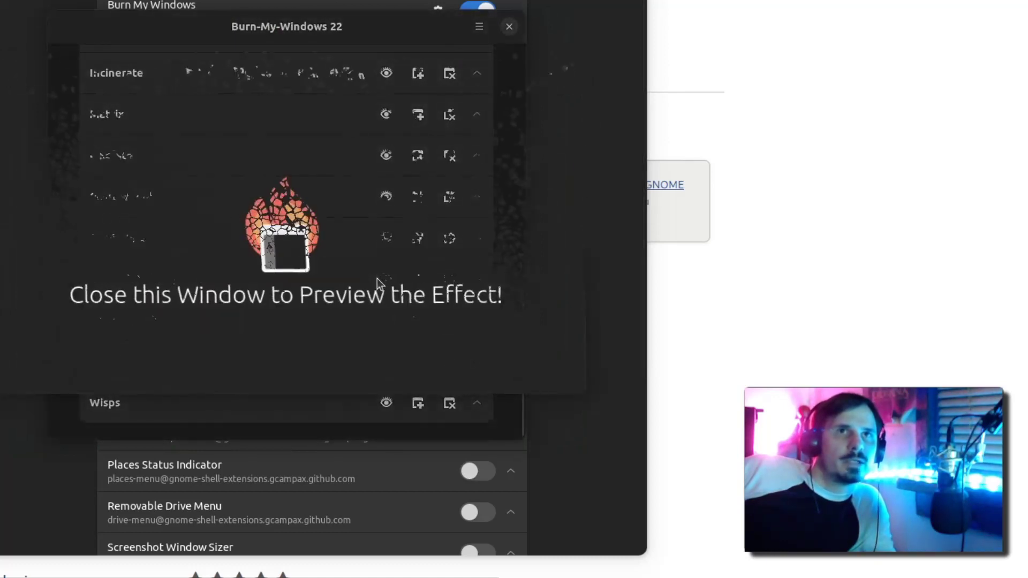
left_click(570, 74)
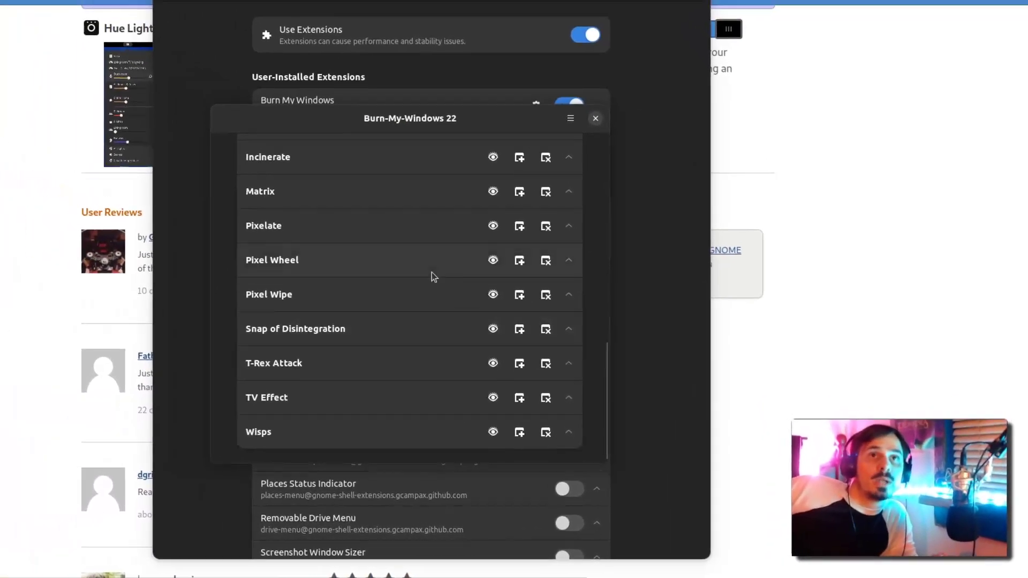
- Launch System Monitor to try the window-opening effect and move its window further onto the desktop
key("super+a")
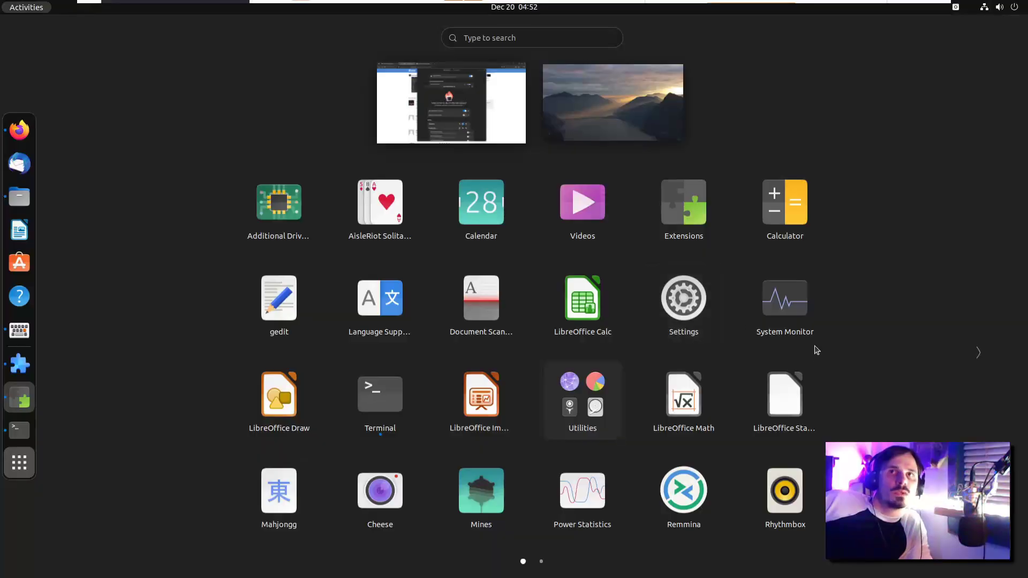
left_click(798, 319)
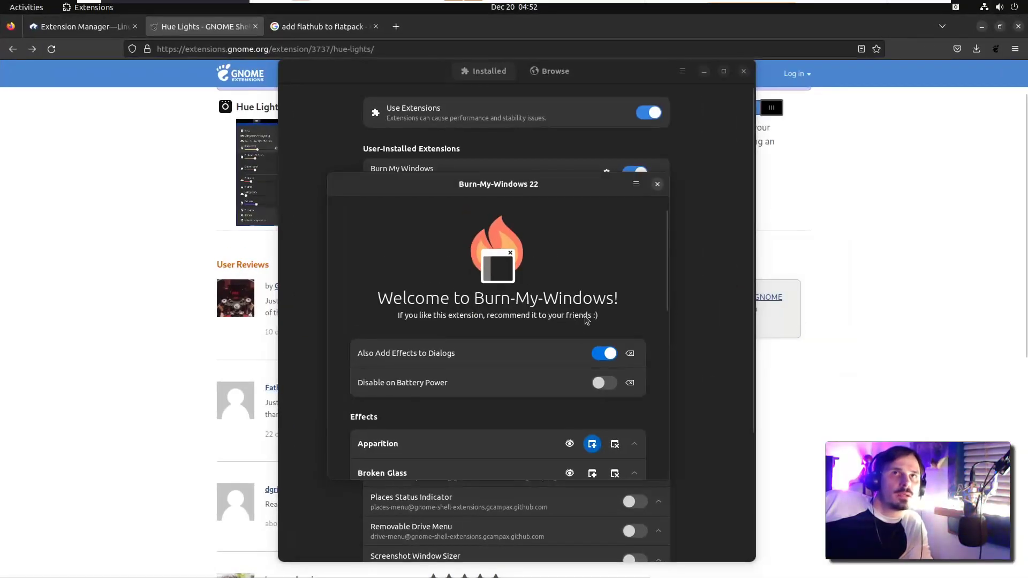
key("ctrl+shift+Escape")
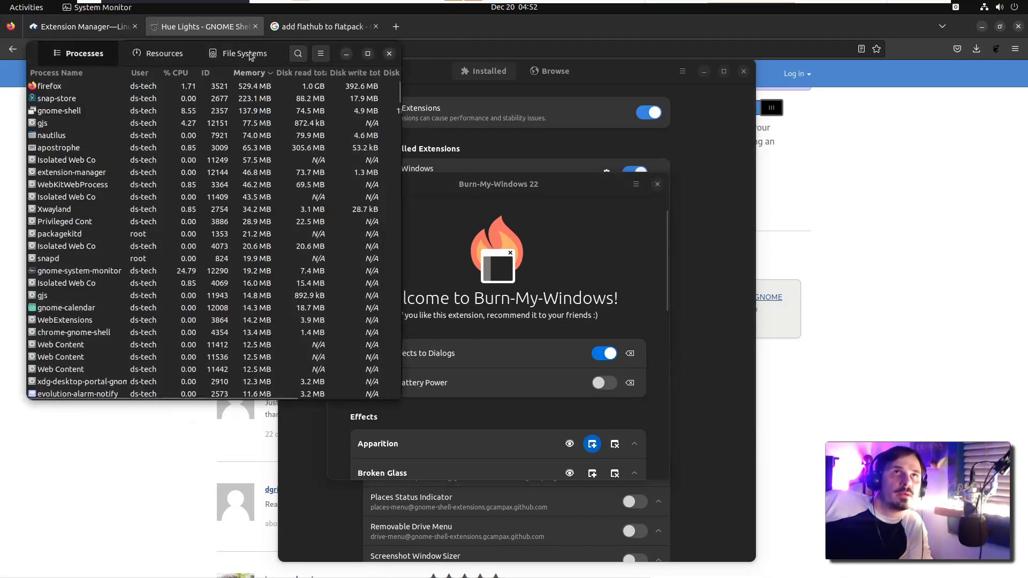
left_click_drag(238, 53, 388, 168)
left_click(341, 170)
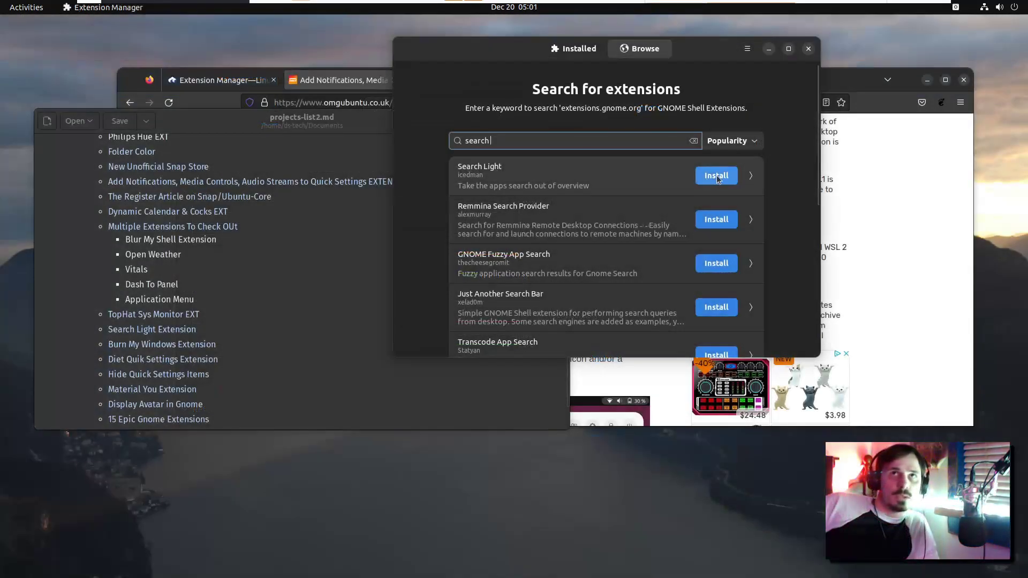
- Install the Search Light extension from the "search" results in Extension Manager
left_click(708, 178)
left_click(597, 323)
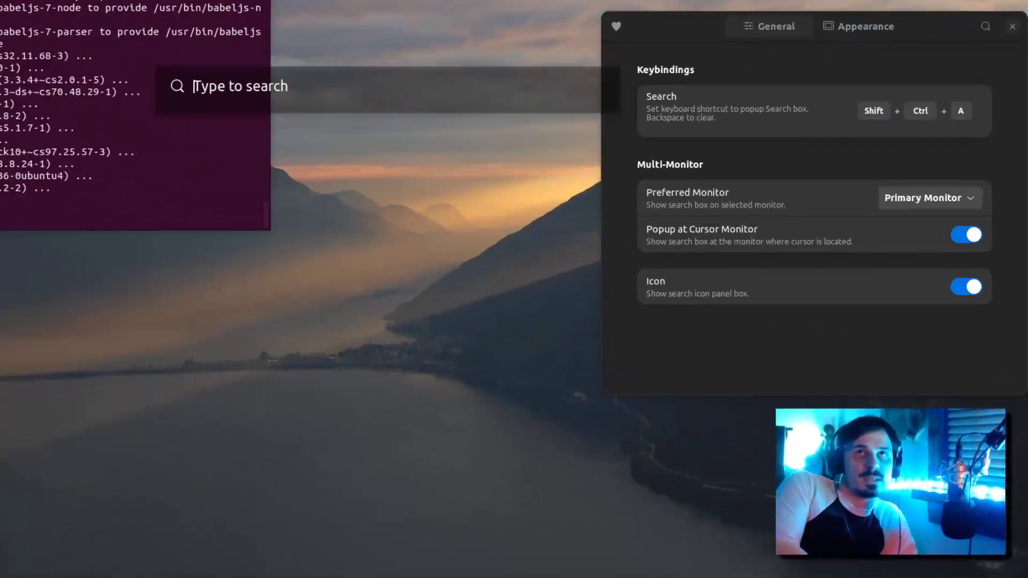
- Search for "appimage" with Search Light, open the lmms AppImage result in Files and minimize the Downloads window
type("appimage")
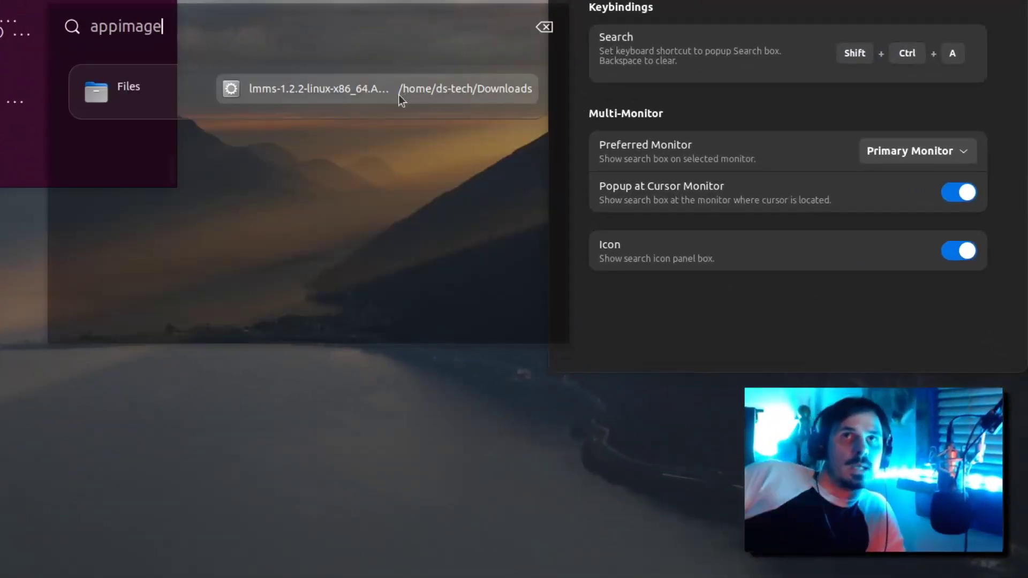
left_click(356, 87)
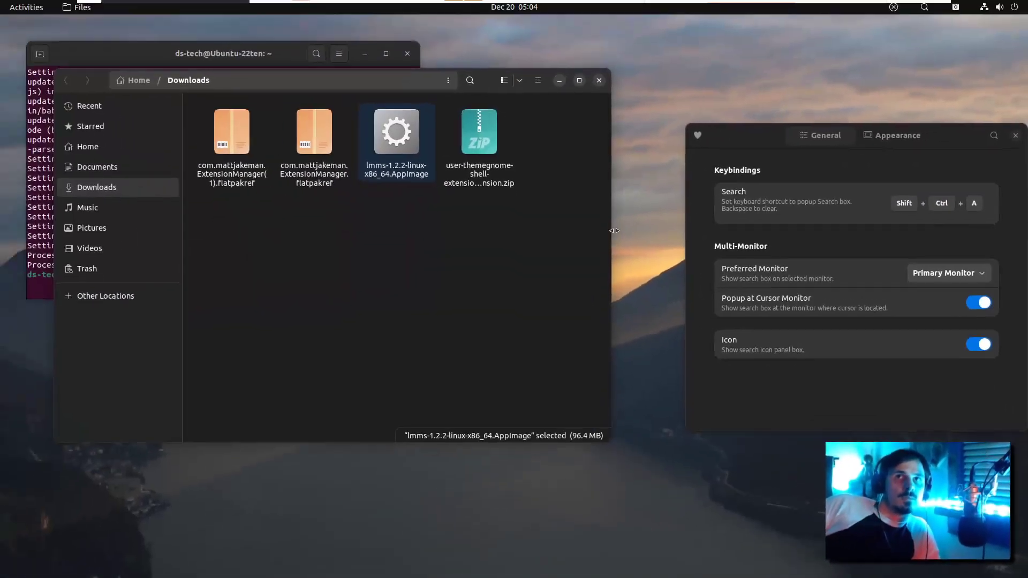
left_click(431, 158)
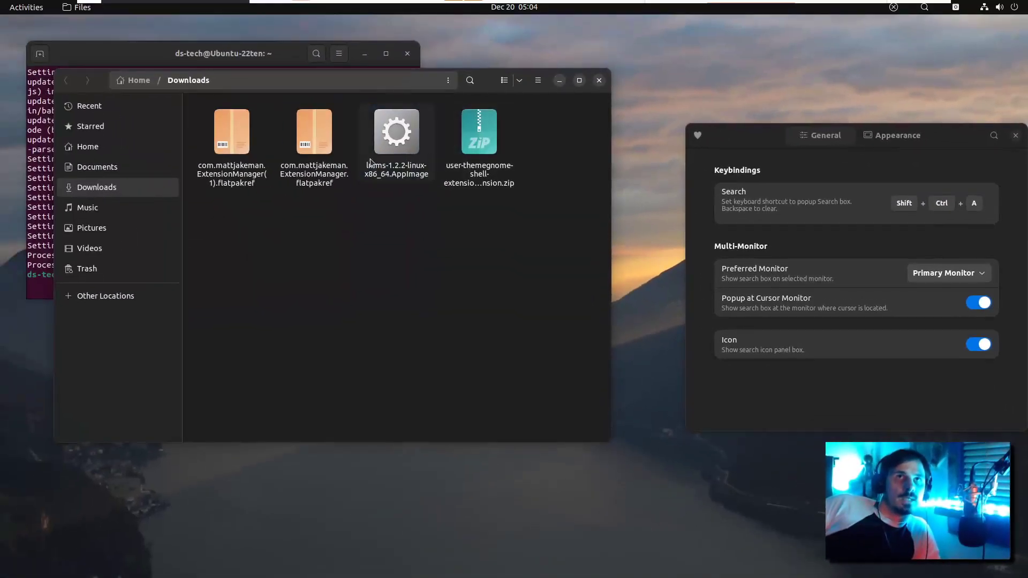
left_click(559, 81)
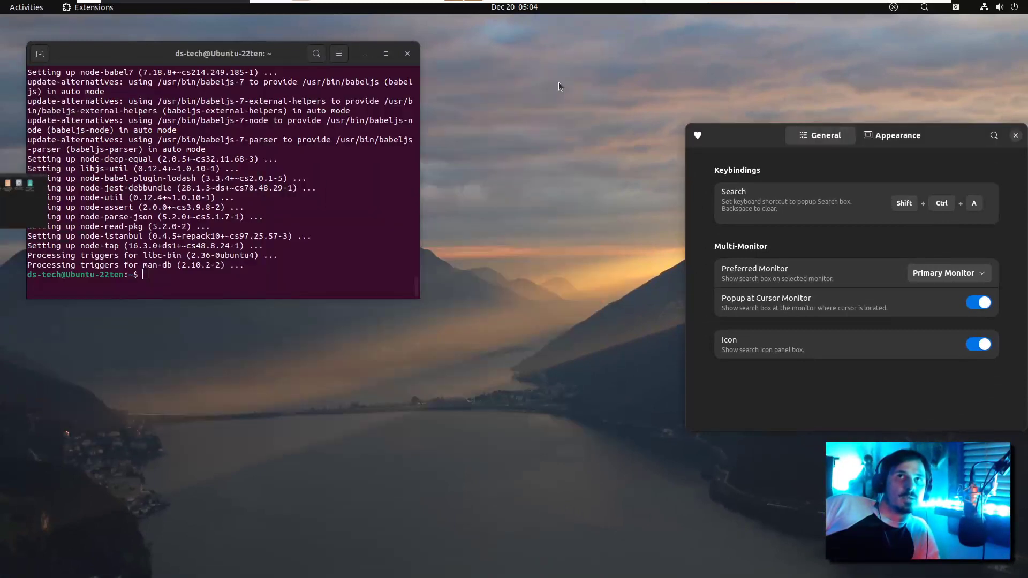
- Search for "isab" with Search Light, open Isabelleedited.jpg, close the image and bring up the search box again
key("shift+ctrl+a")
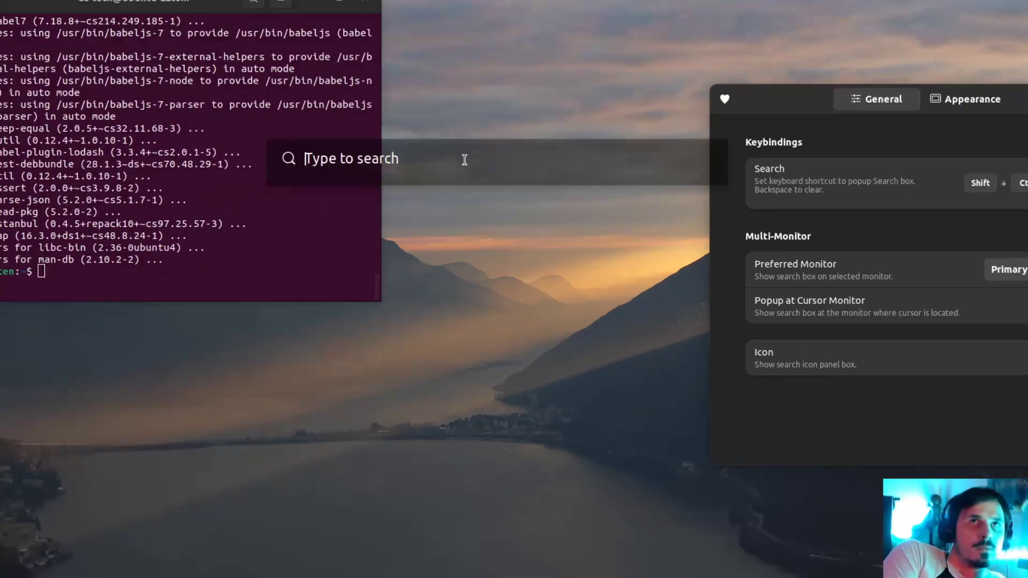
type("isab")
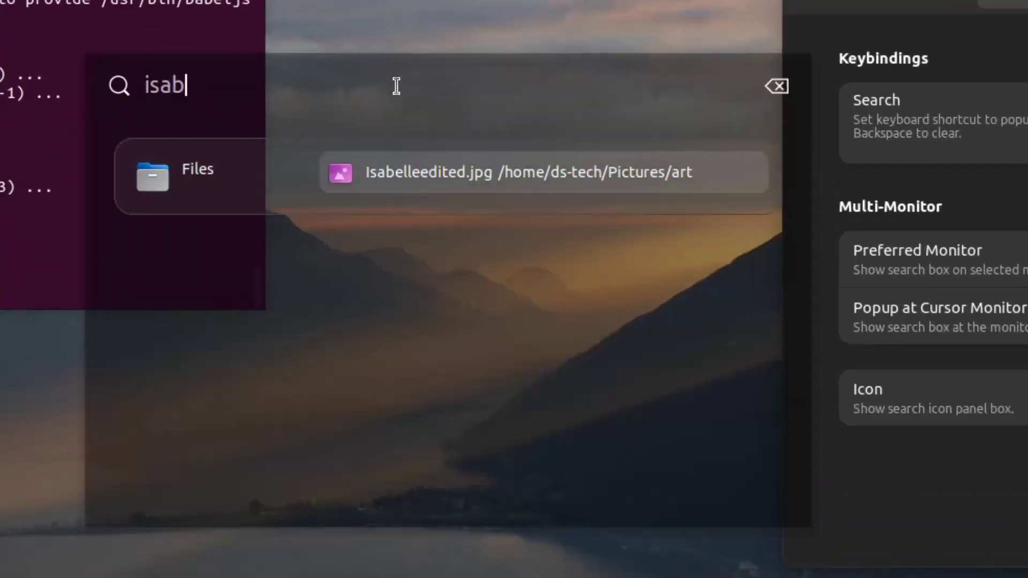
key("Return")
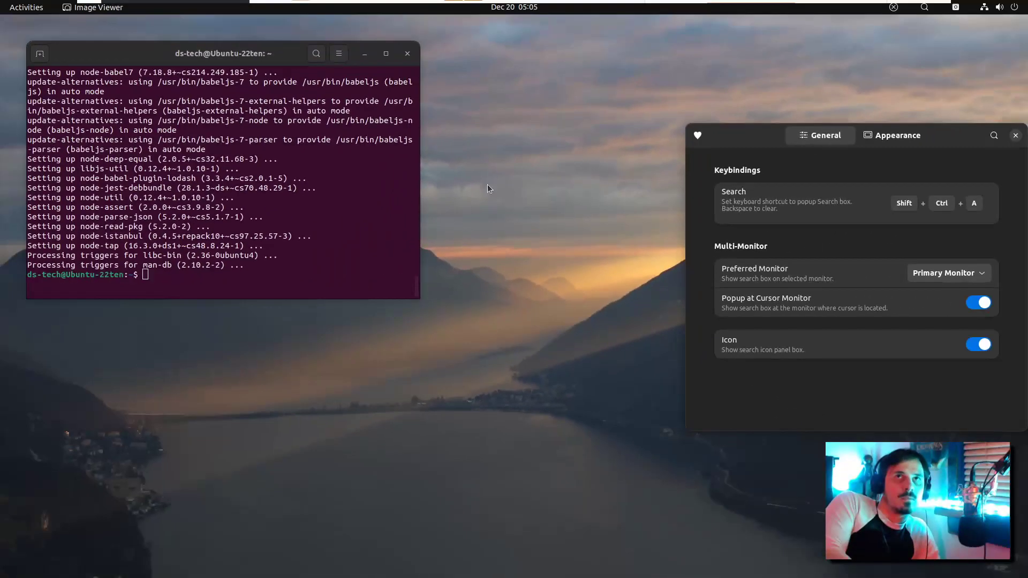
key("ctrl+w")
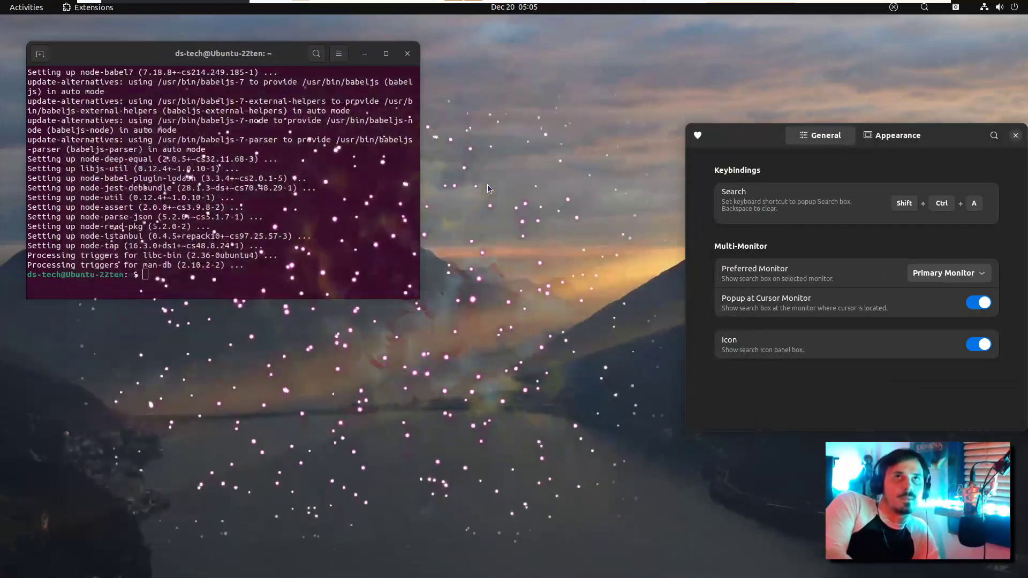
key("shift+ctrl+a")
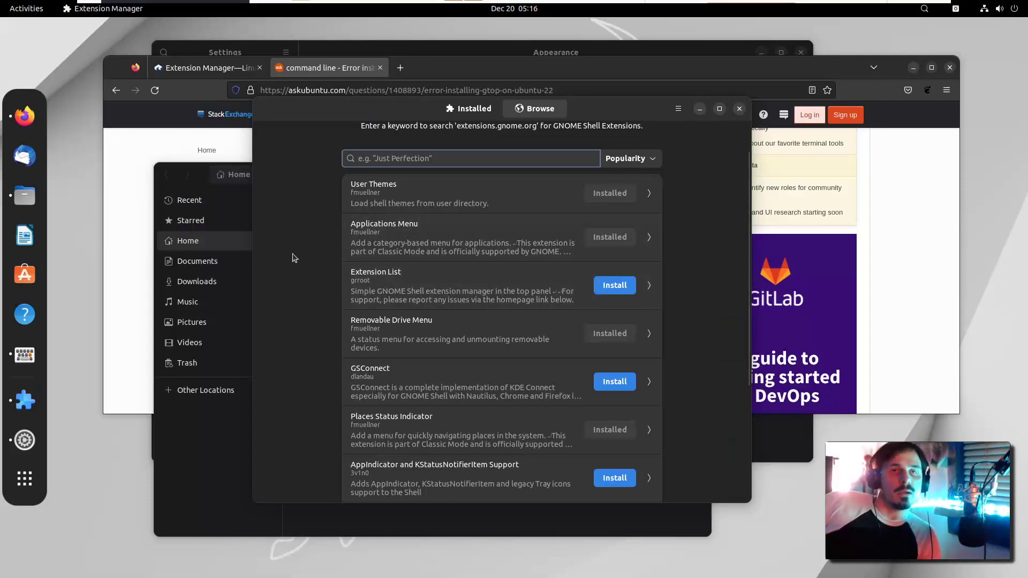
- Browse the popular extensions in Extension Manager and view the details of Grand Theft Focus
scroll(410, 147, "up", 2)
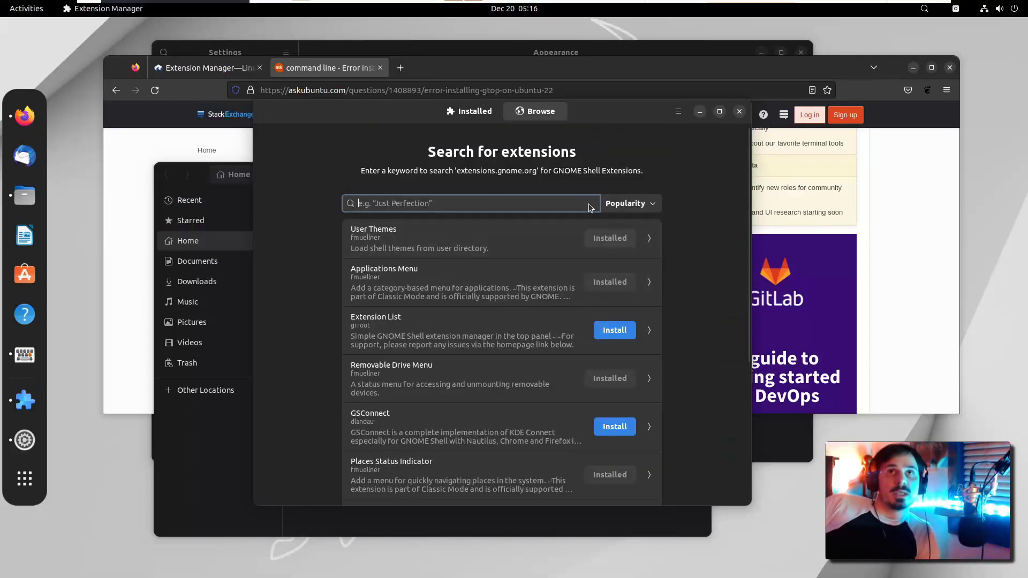
scroll(622, 245, "down", 5)
scroll(622, 245, "down", 2)
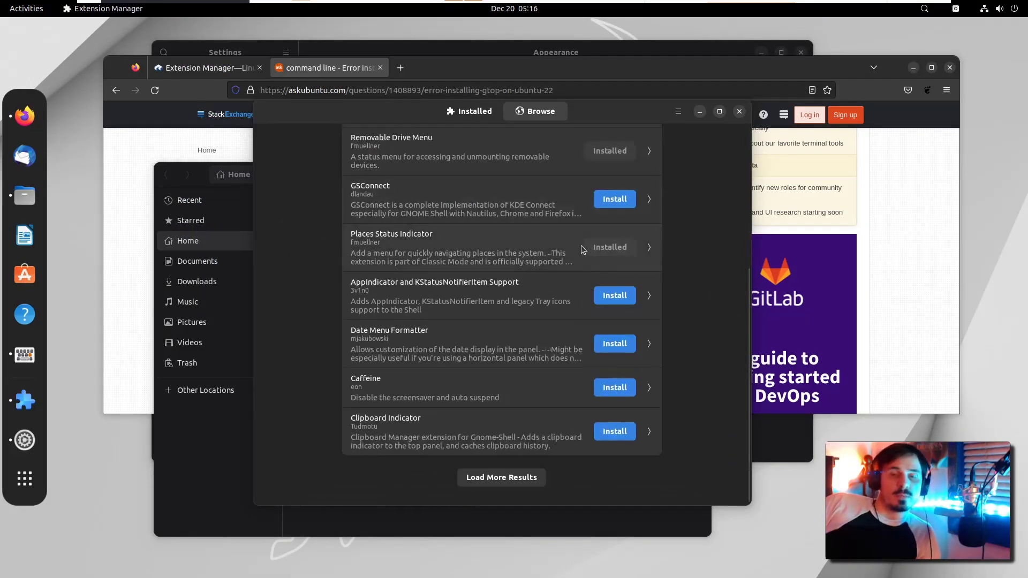
left_click(369, 420)
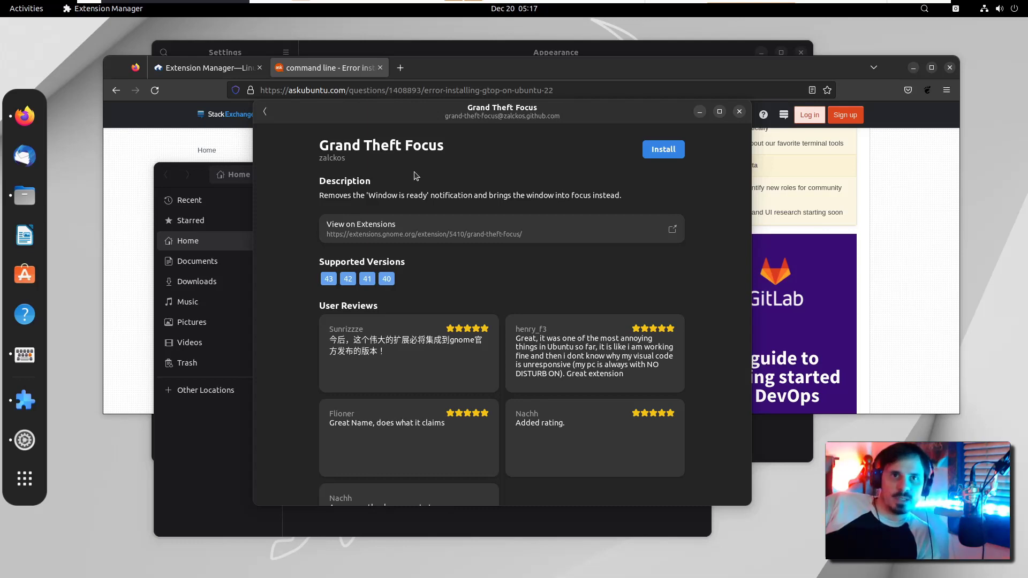
key("Escape")
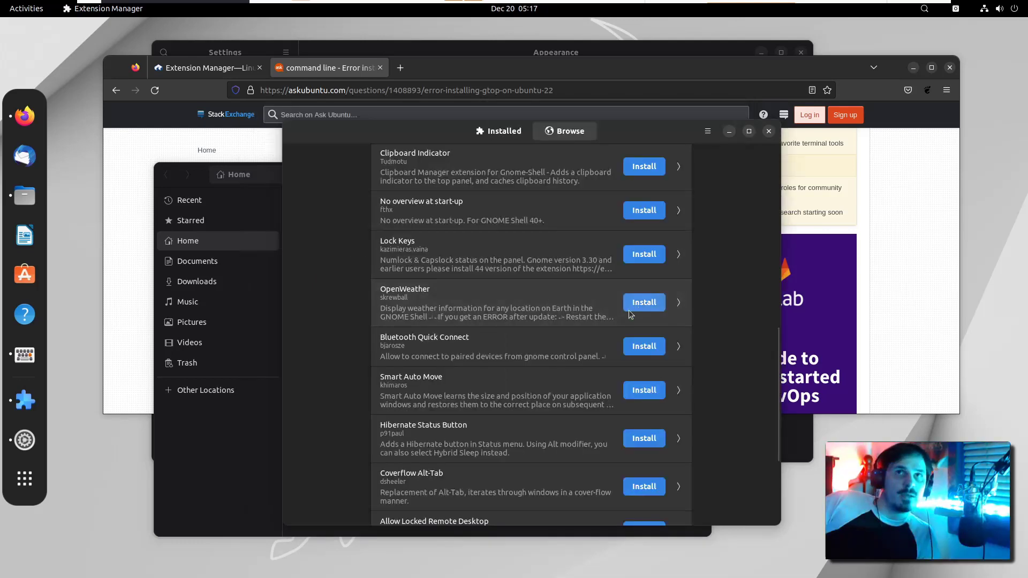
- Install the OpenWeather extension from the extension list
left_click(629, 311)
left_click(585, 321)
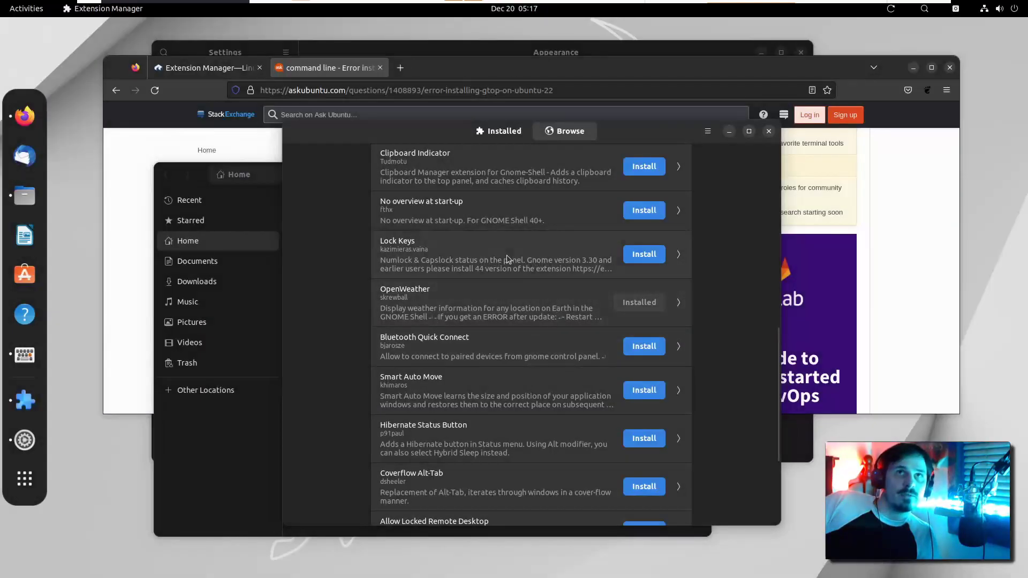
left_click(479, 9)
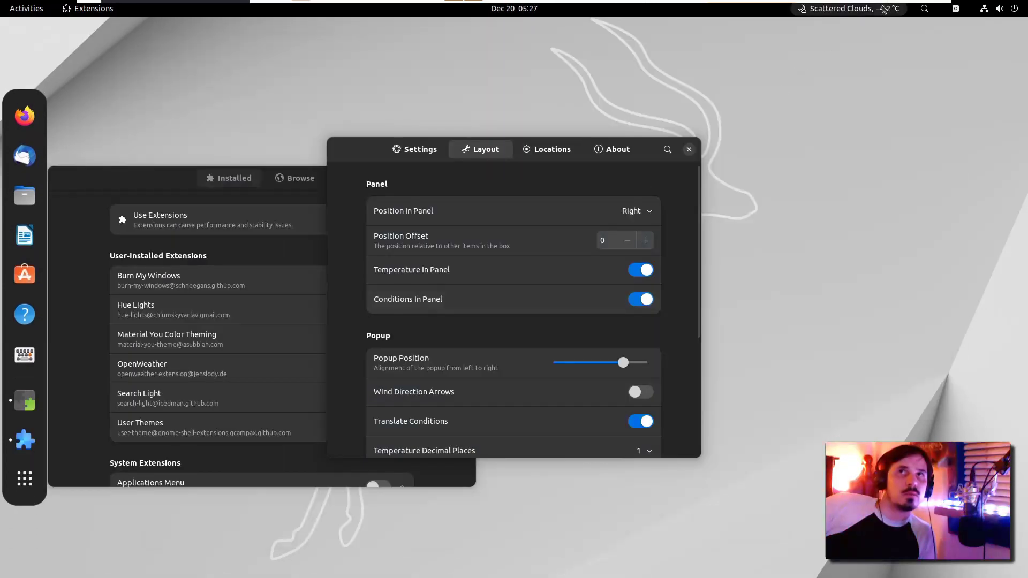
- Check the OpenWeather popup, turn off Conditions In Panel and set the popup position to about the middle
left_click(881, 9)
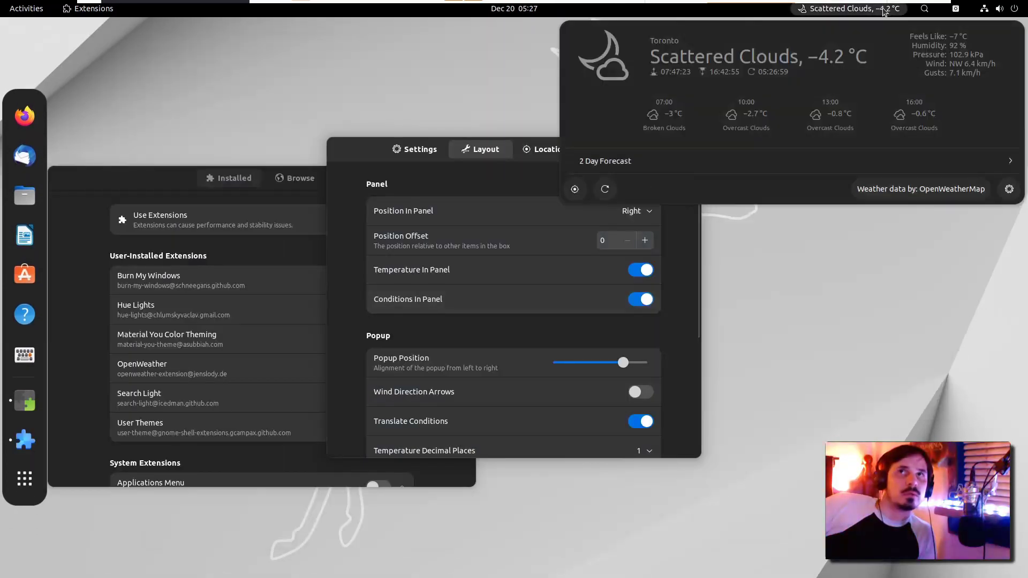
left_click(881, 9)
left_click(640, 299)
scroll(604, 296, "down", 3)
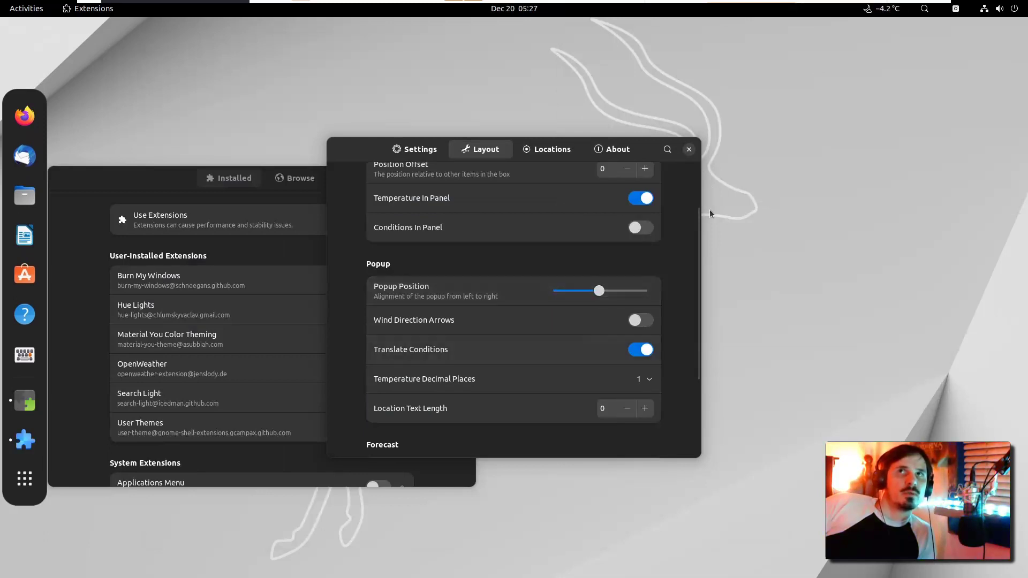
- Examine the 2 Day Forecast in the OpenWeather popup, then collapse it and close the popup
left_click(884, 8)
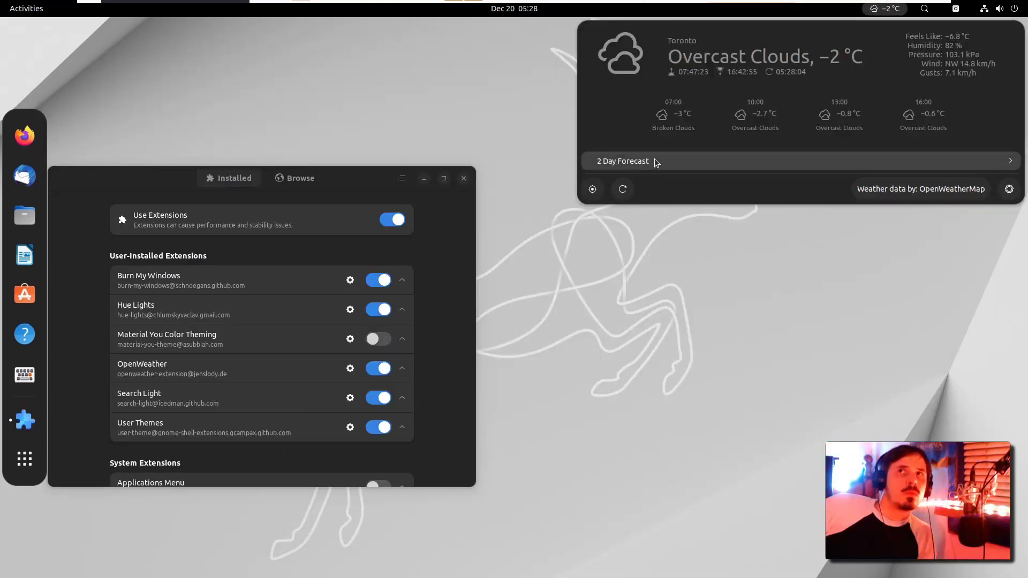
left_click(656, 162)
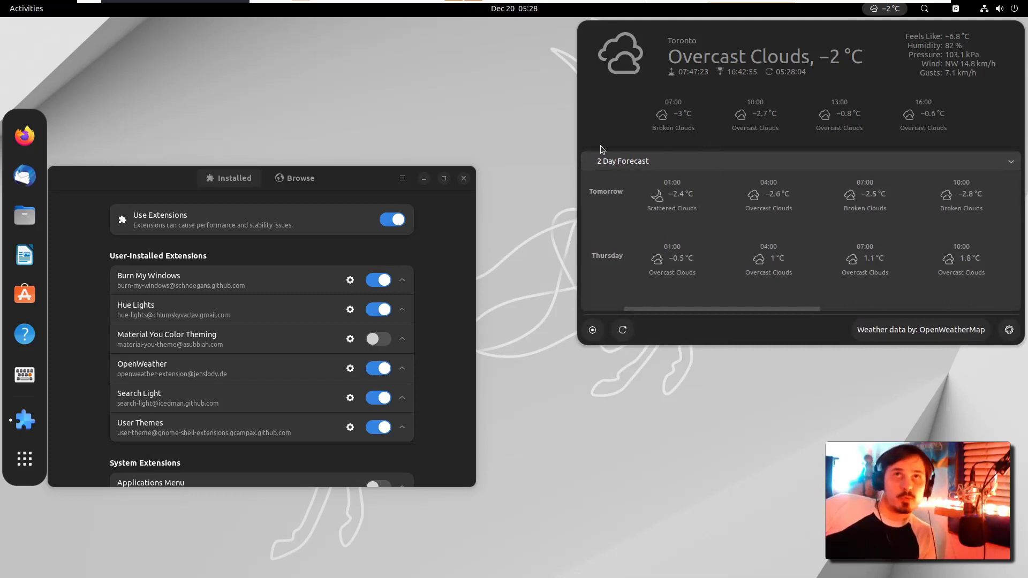
left_click(662, 155)
left_click(540, 136)
- Centre the Extension Manager window, browse the available extensions and load more results
left_click_drag(376, 177, 592, 88)
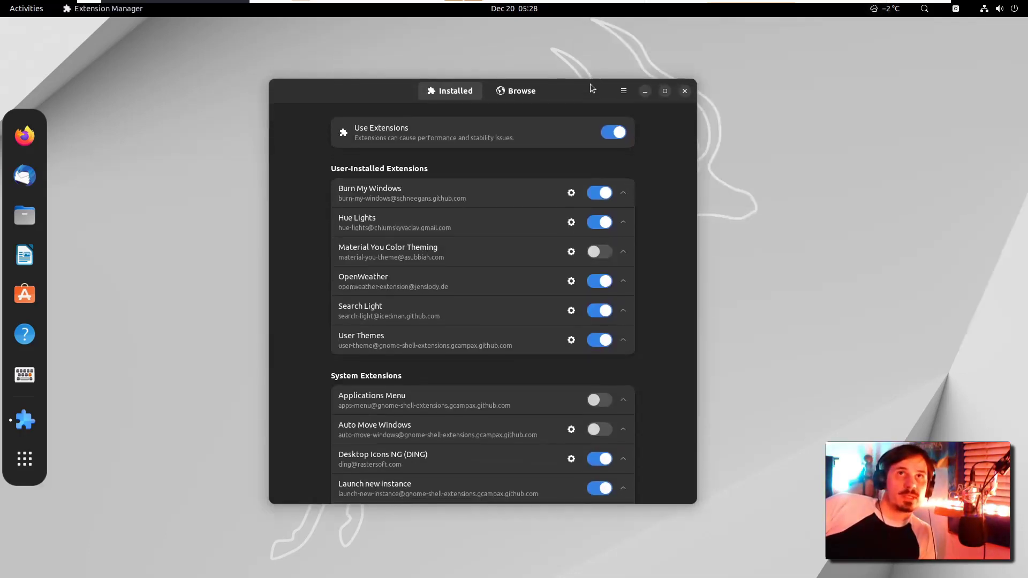
left_click(522, 87)
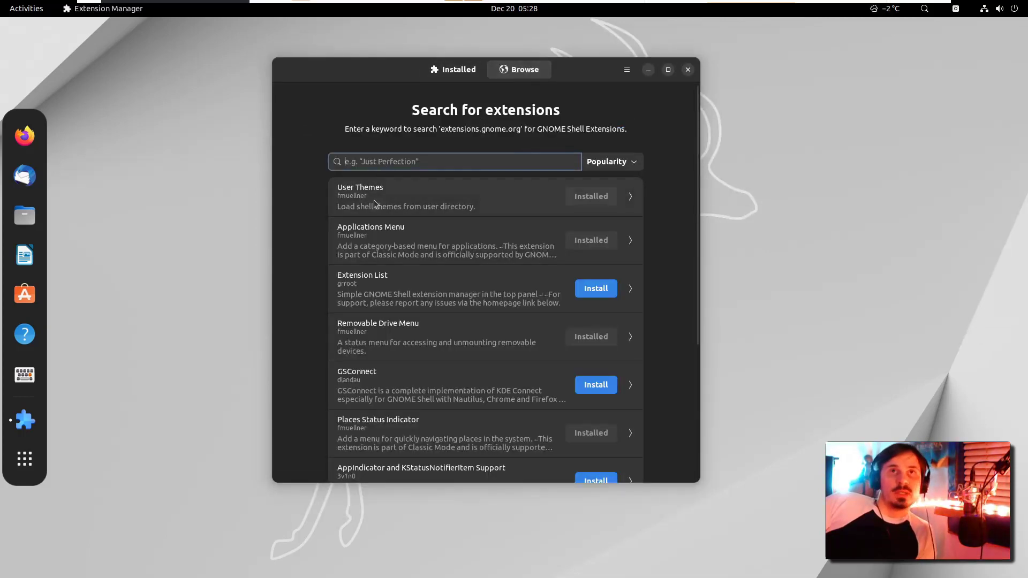
scroll(471, 213, "down", 5)
left_click(488, 454)
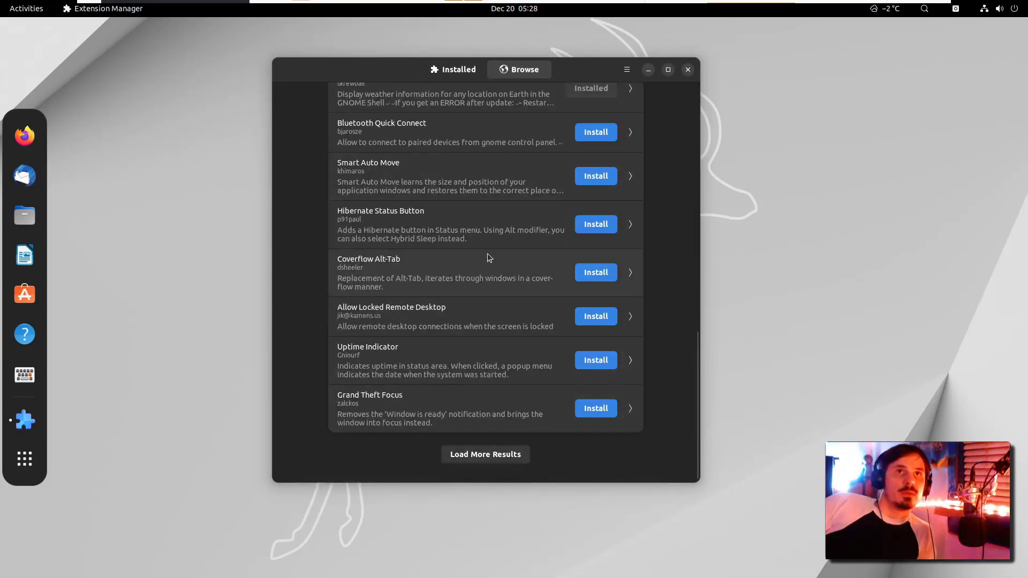